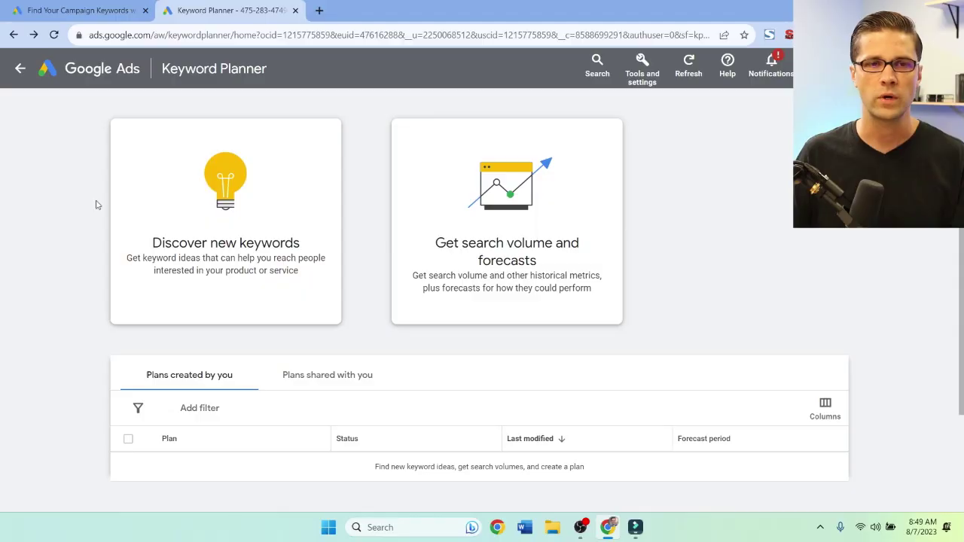
Discover Keyword Planner ideas for 'new york seo', returning 228 suggestions.
left_click(245, 222)
type("new york seo")
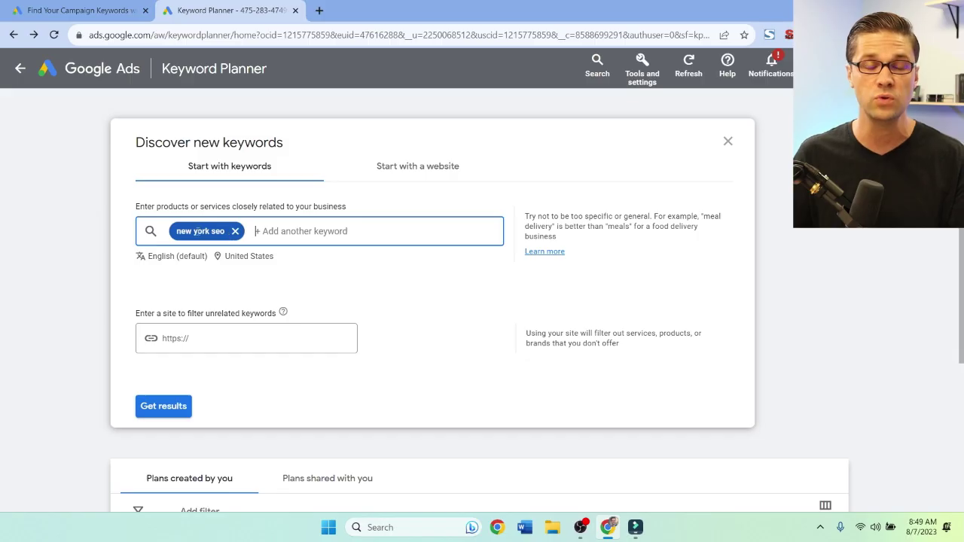
left_click(167, 406)
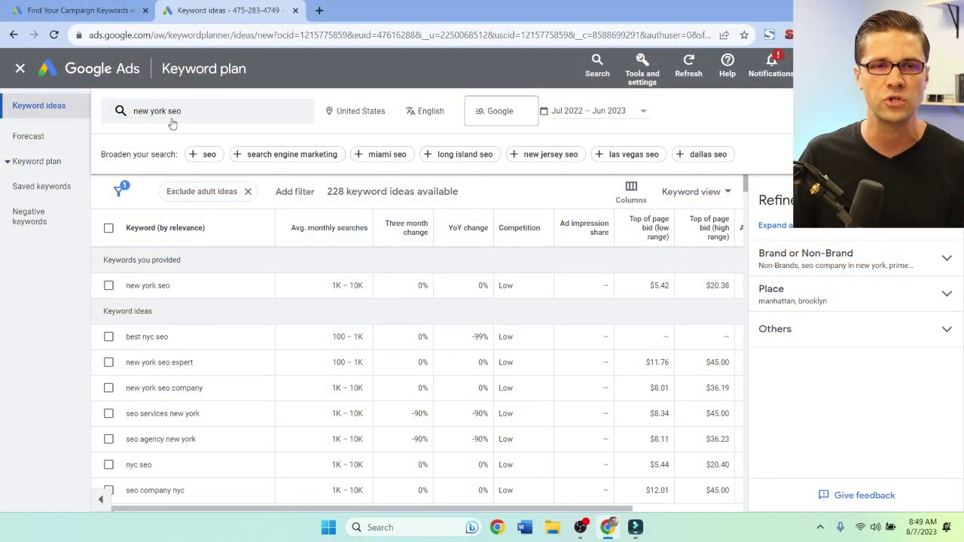
Re-run the new york seo query and show the .csv / Google Sheets download menu for 229 ideas.
scroll(224, 349, "down", 5)
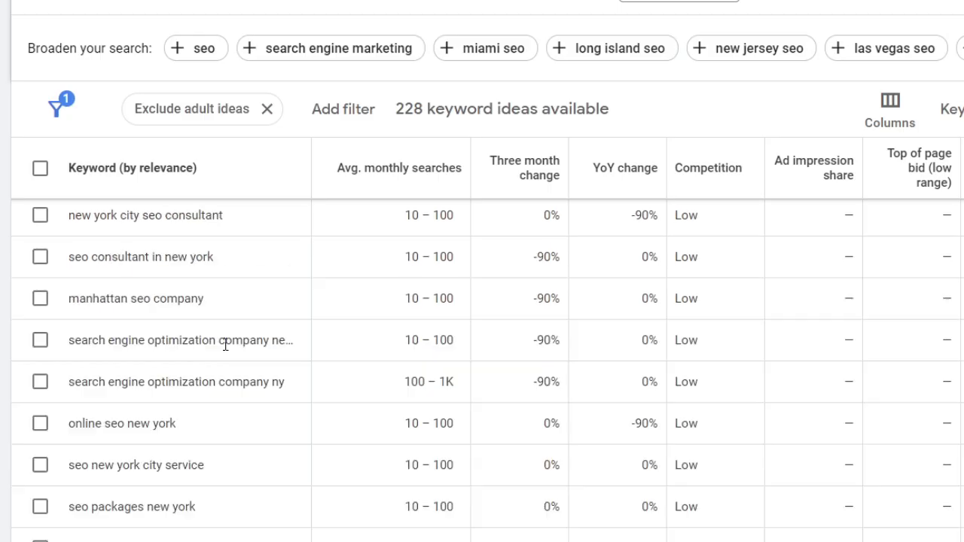
scroll(223, 345, "down", 15)
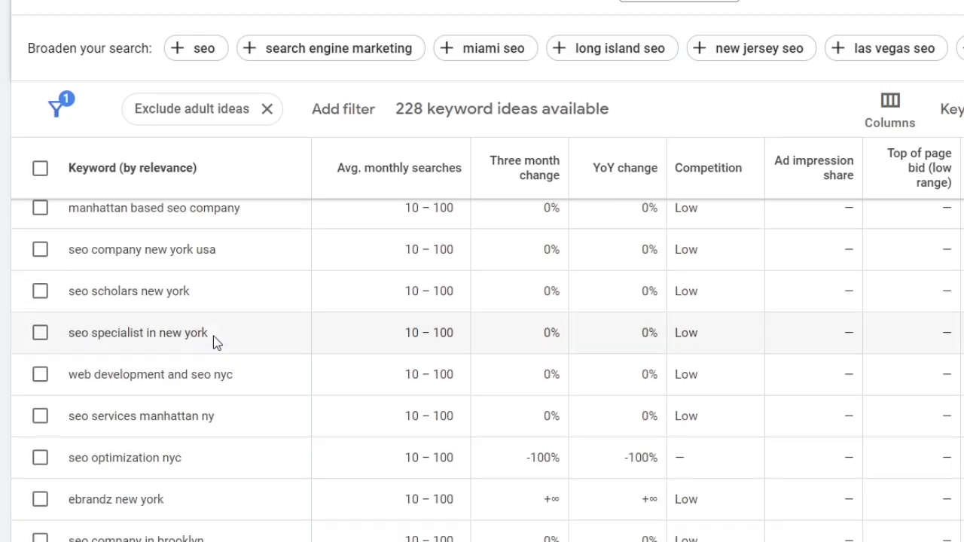
scroll(213, 337, "up", 15)
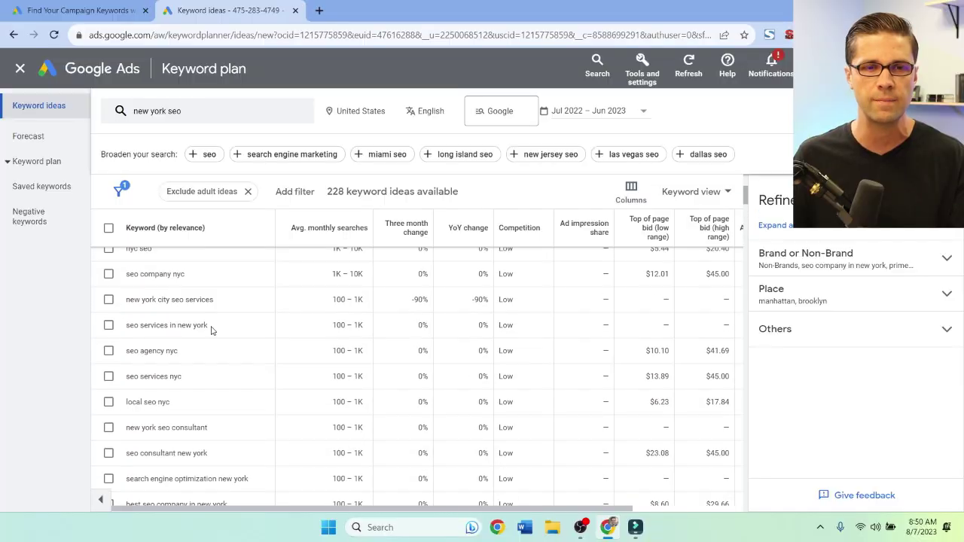
left_click(180, 115)
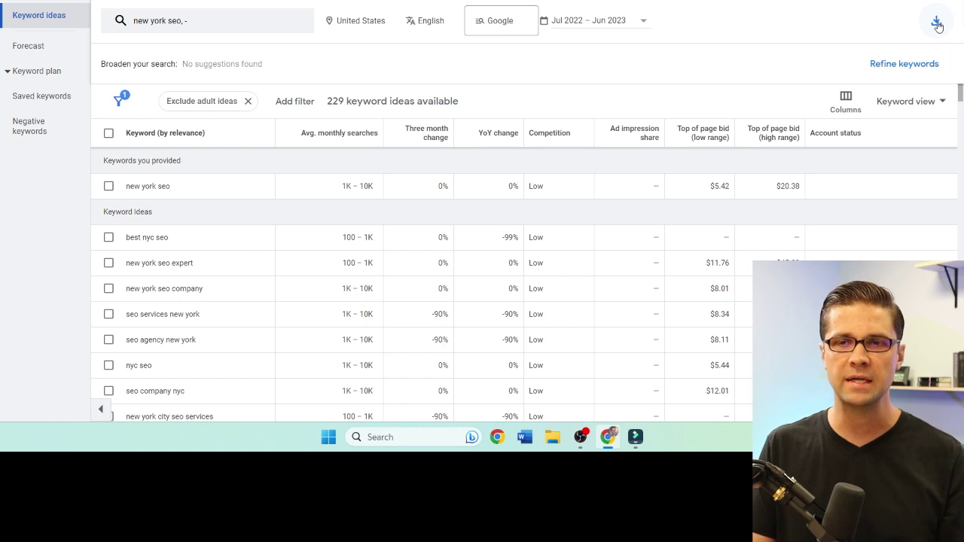
left_click(923, 64)
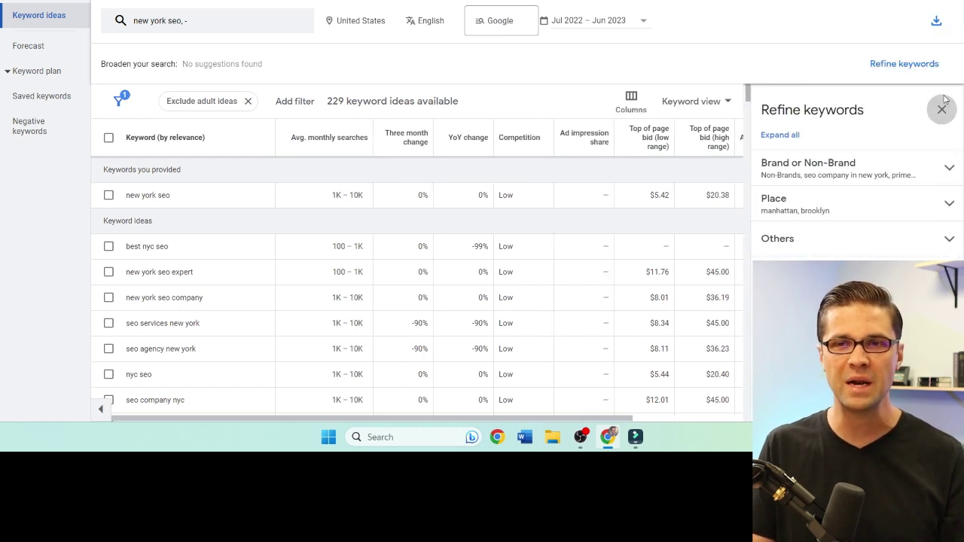
left_click(943, 105)
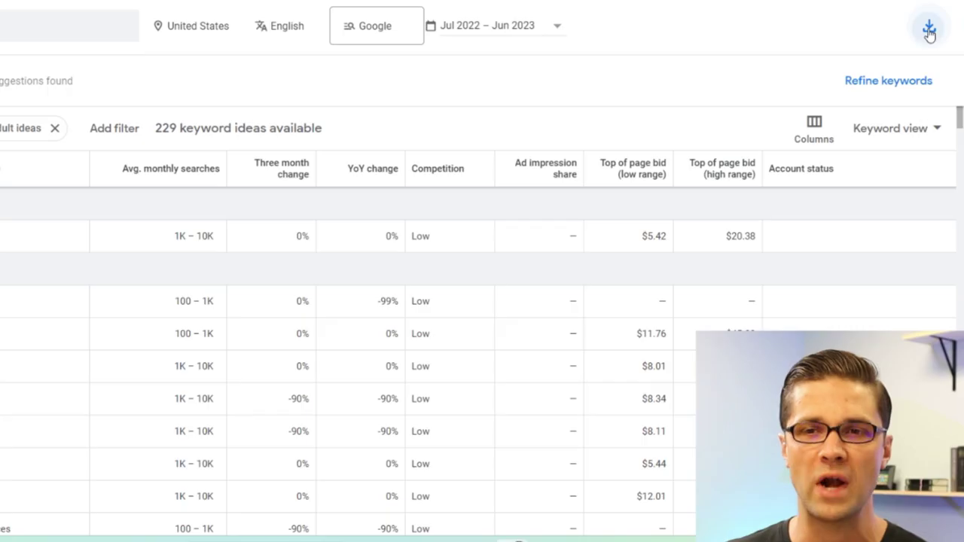
left_click(937, 23)
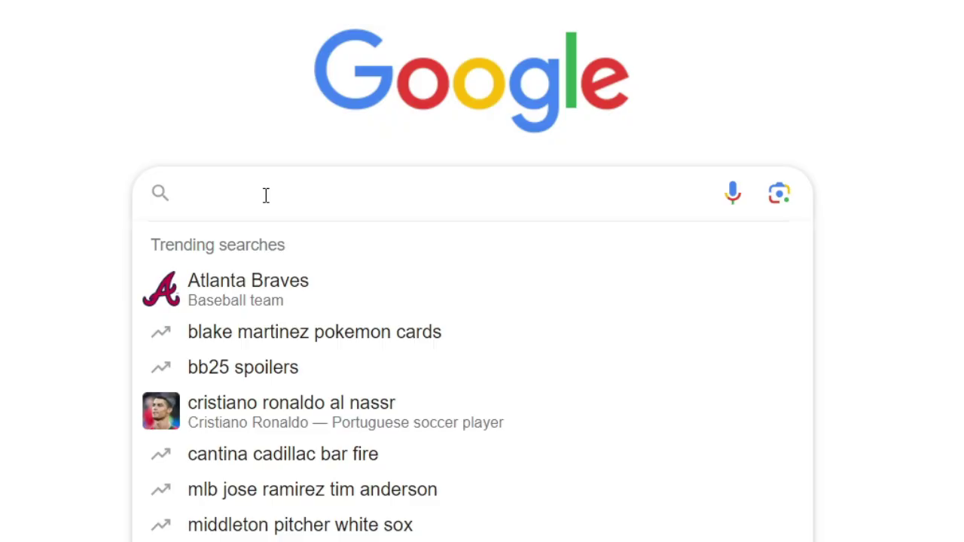
Google 'new york seo' and open Top New York SEO Company's website from the Businesses listings.
type("new york seo")
key("Return")
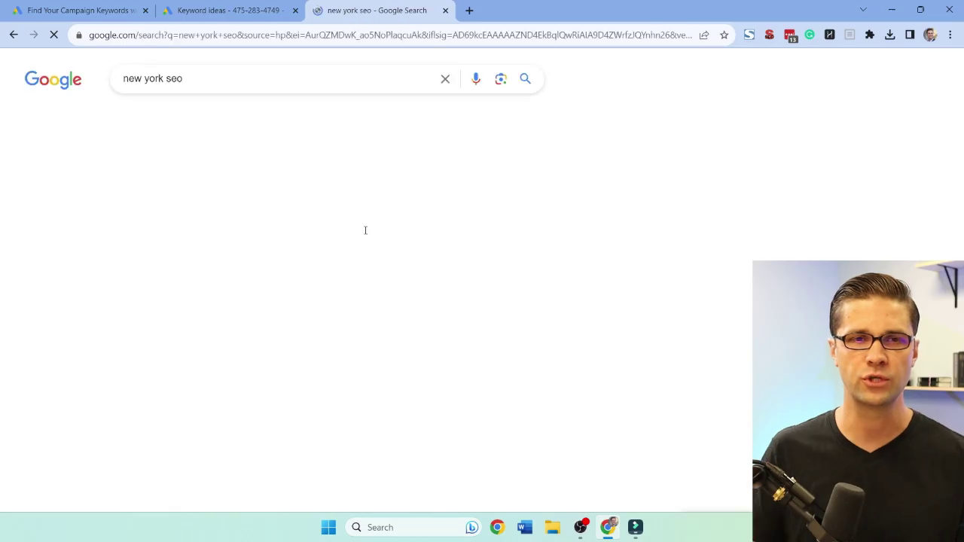
scroll(63, 303, "down", 6)
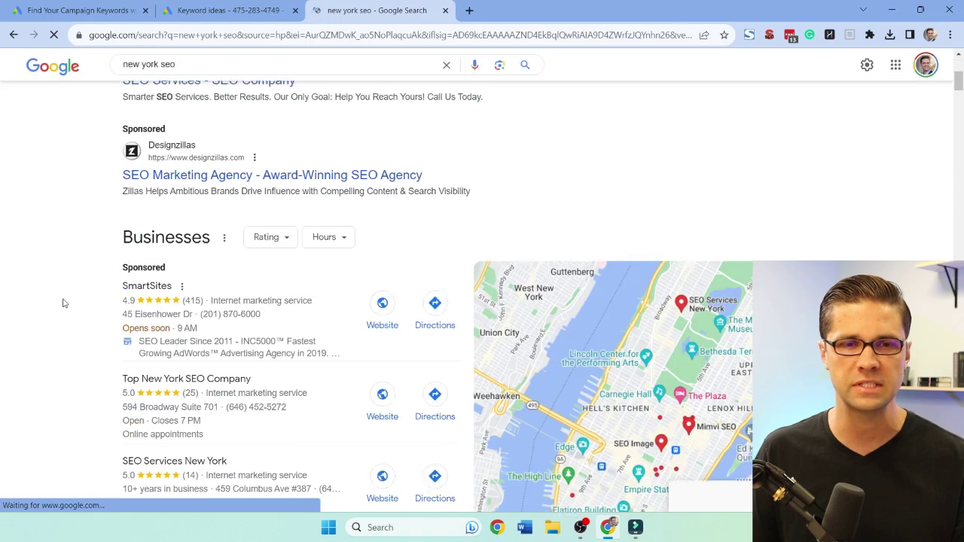
scroll(75, 307, "up", 3)
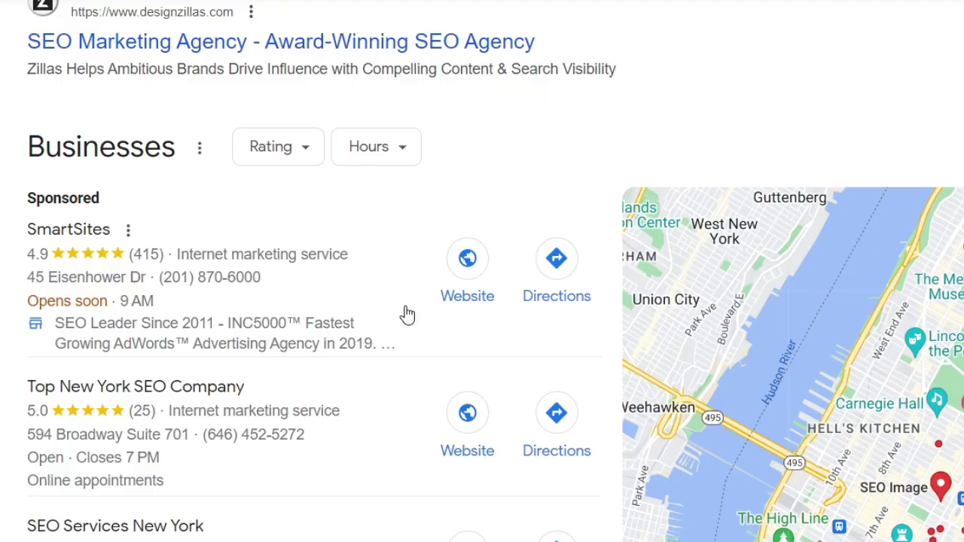
scroll(30, 324, "down", 2)
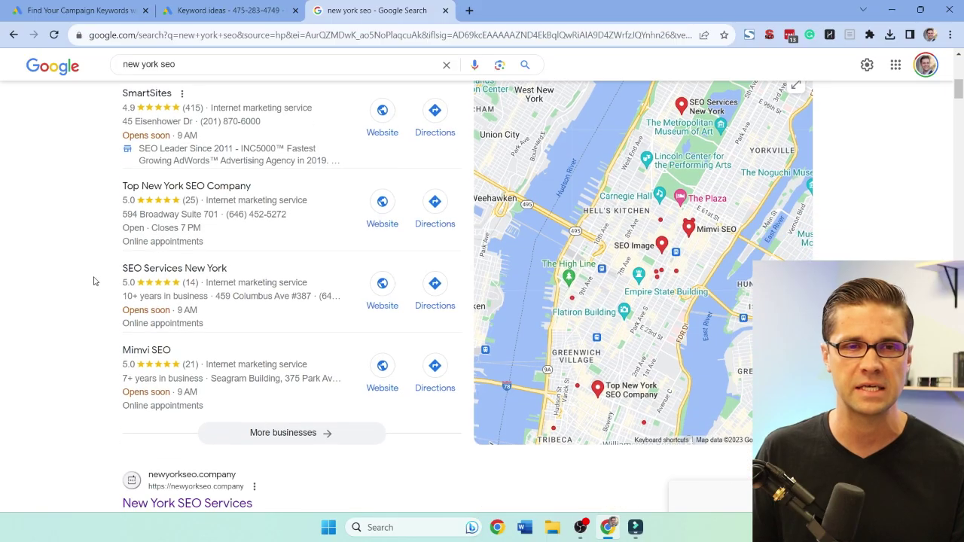
left_click(383, 202, "ctrl")
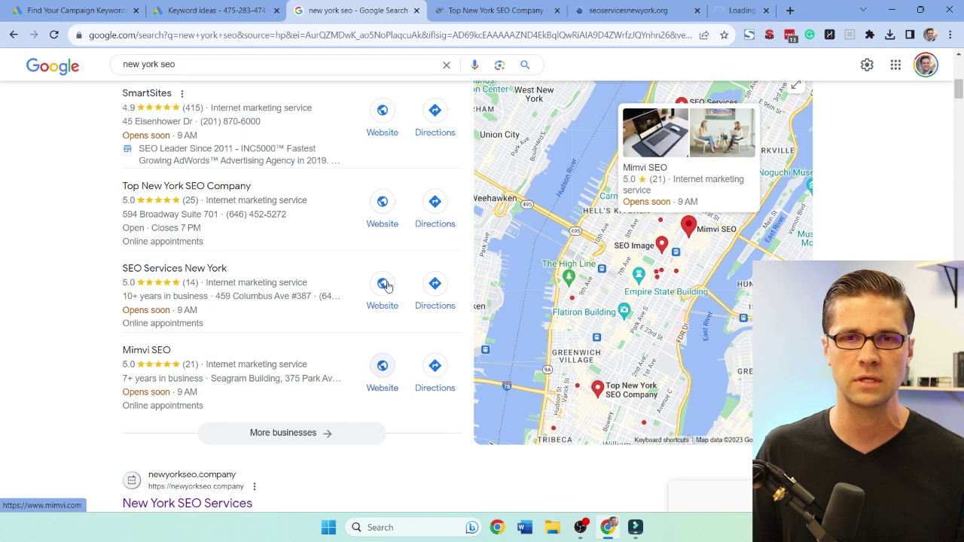
Open Mimvi's site too, then browse the Top New York SEO Company, SEO Services New York and Mimvi homepages.
left_click(383, 365, "ctrl")
key("ctrl+Tab")
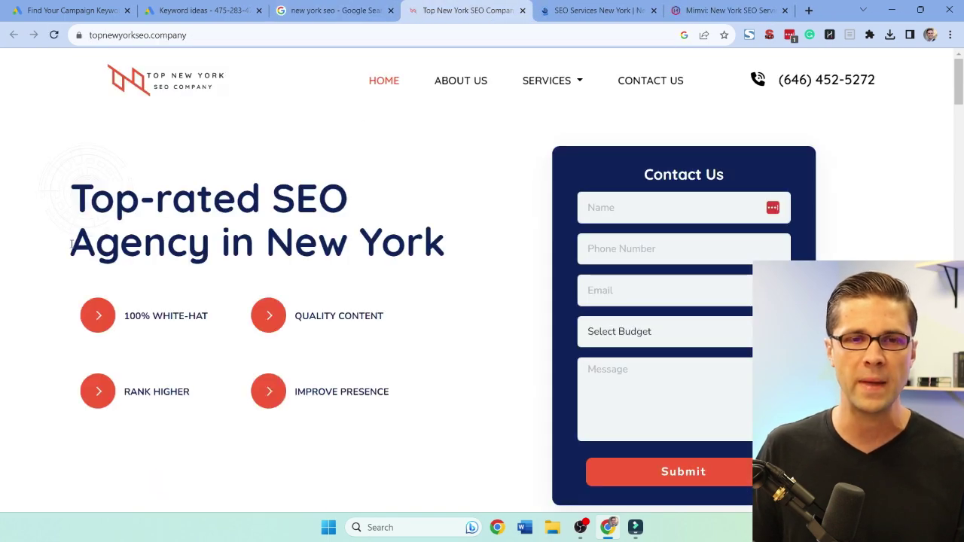
scroll(86, 290, "down", 15)
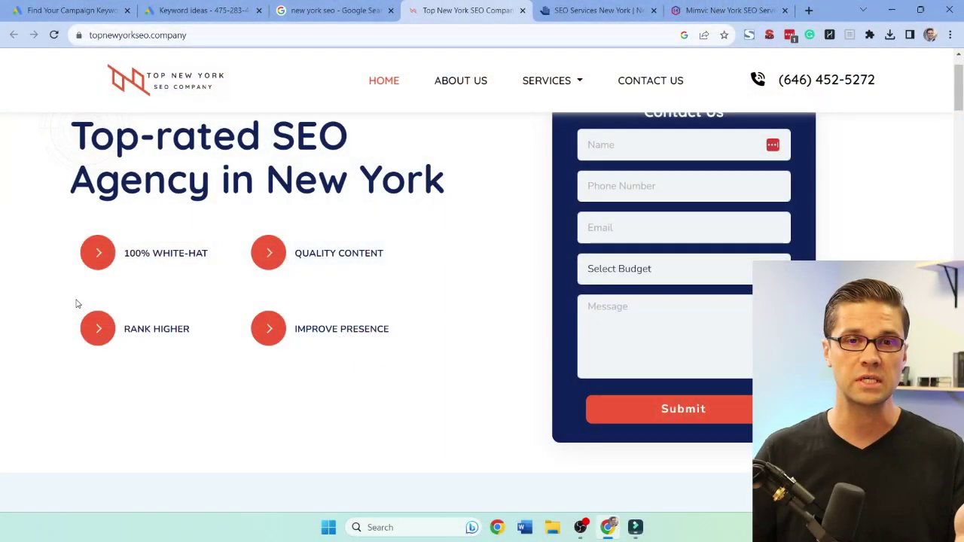
left_click(588, 10)
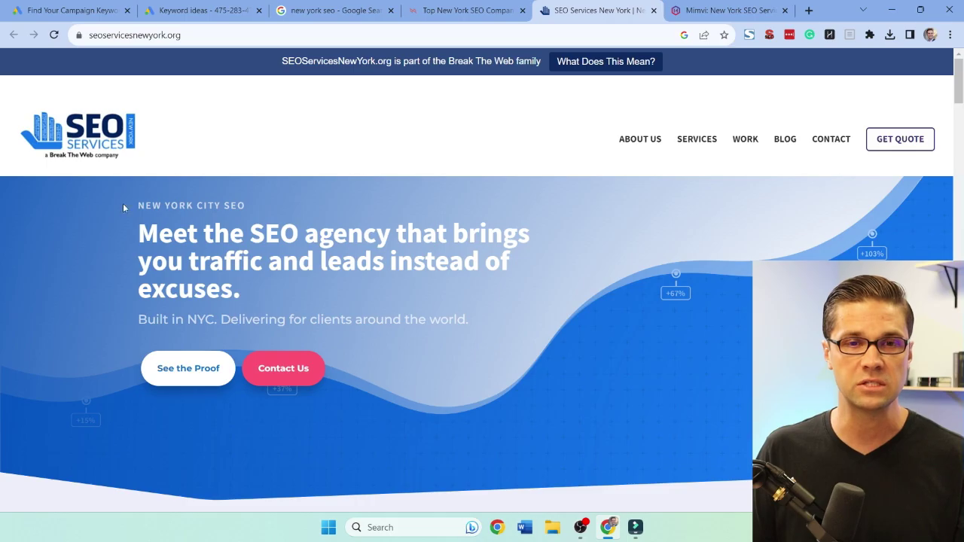
scroll(123, 208, "down", 10)
scroll(340, 170, "up", 10)
scroll(339, 170, "down", 1)
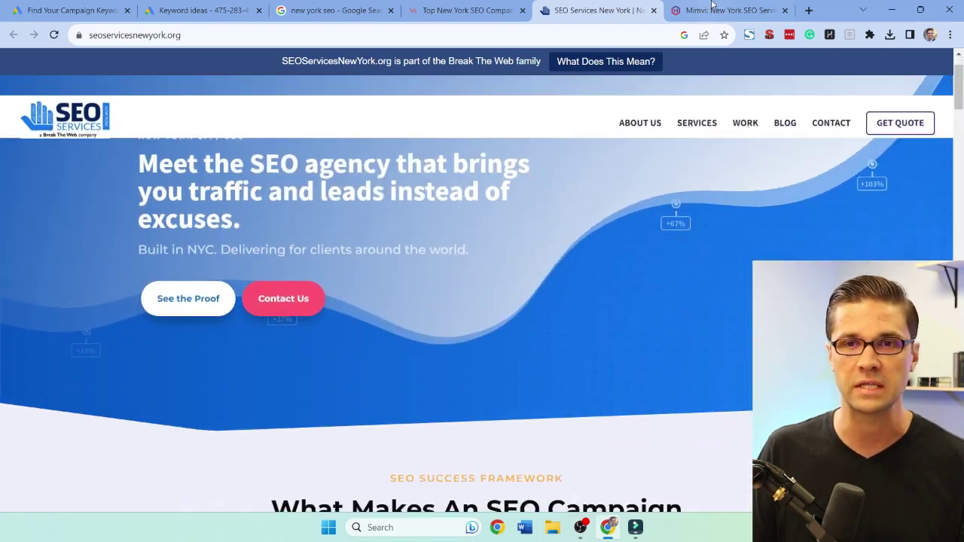
left_click(712, 9)
scroll(280, 261, "down", 6)
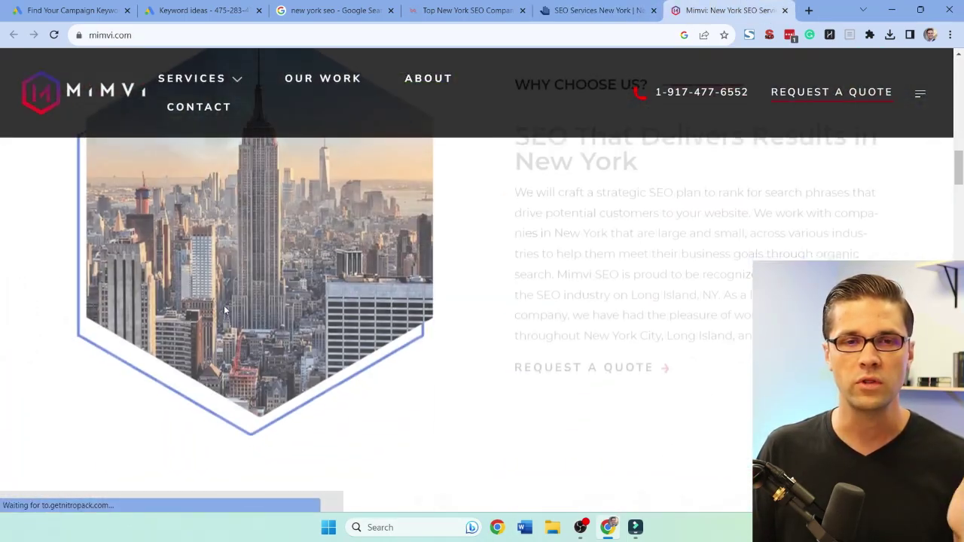
scroll(225, 309, "up", 6)
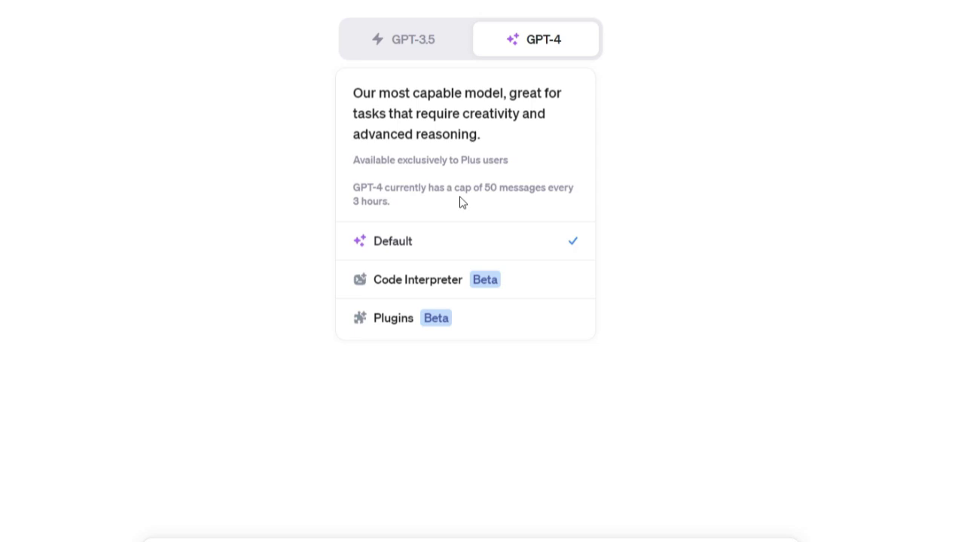
Switch to GPT-4 Code Interpreter and review the keyword CSV prompt in the SEO Keyword Analysis chat.
left_click(415, 280)
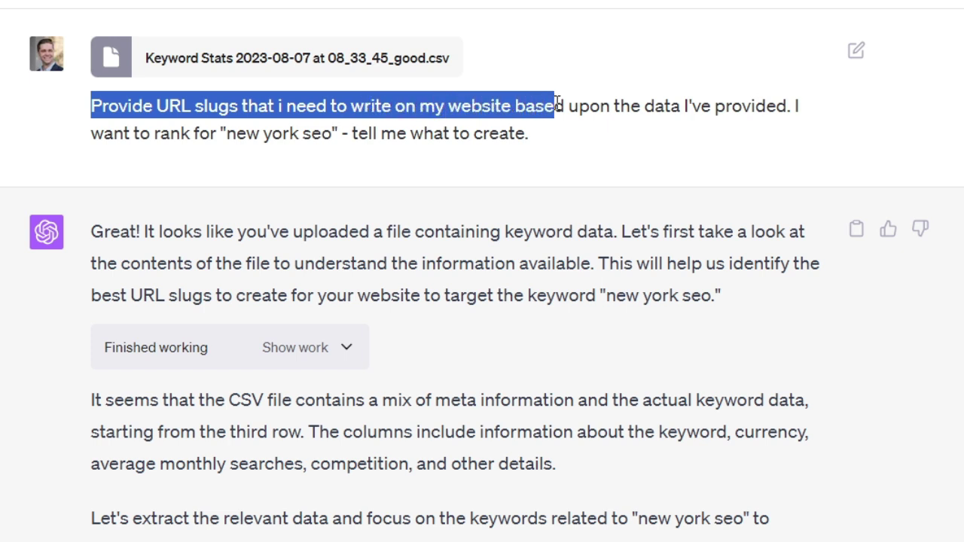
left_click(568, 137)
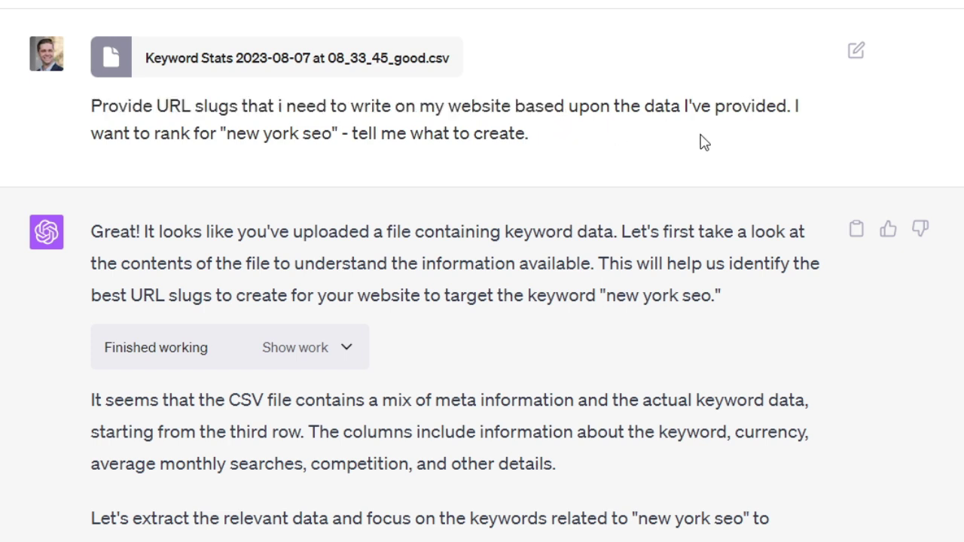
left_click_drag(595, 154, 324, 113)
left_click(304, 225)
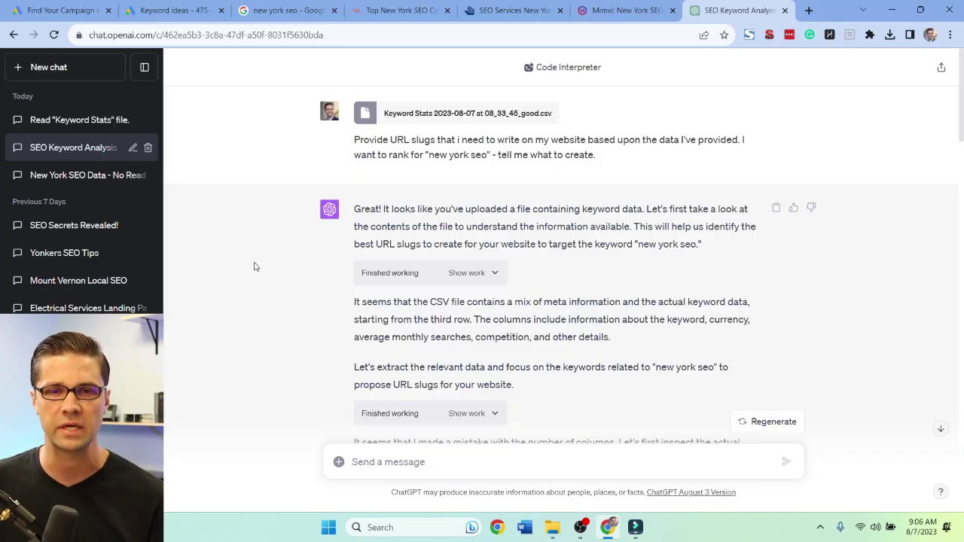
scroll(254, 266, "down", 8)
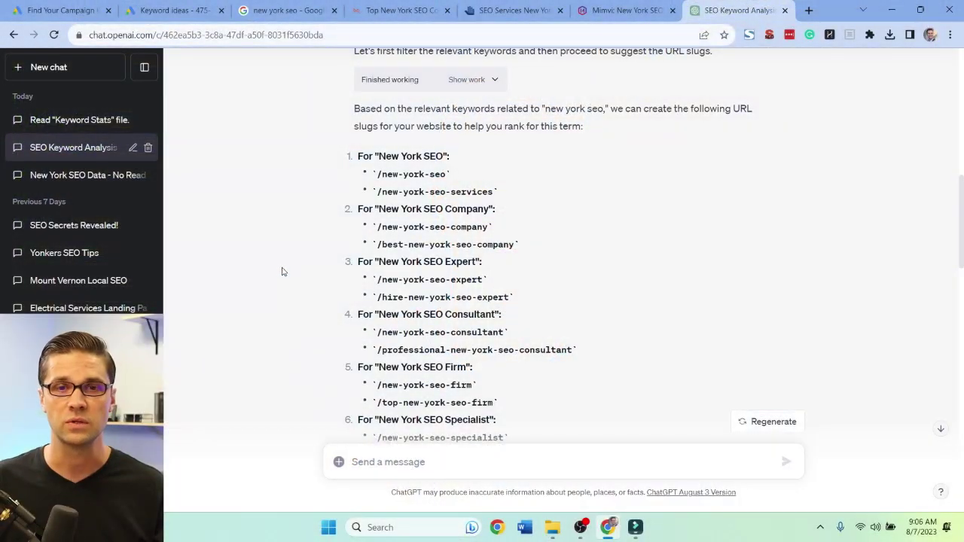
scroll(312, 286, "up", 4)
scroll(308, 309, "down", 5)
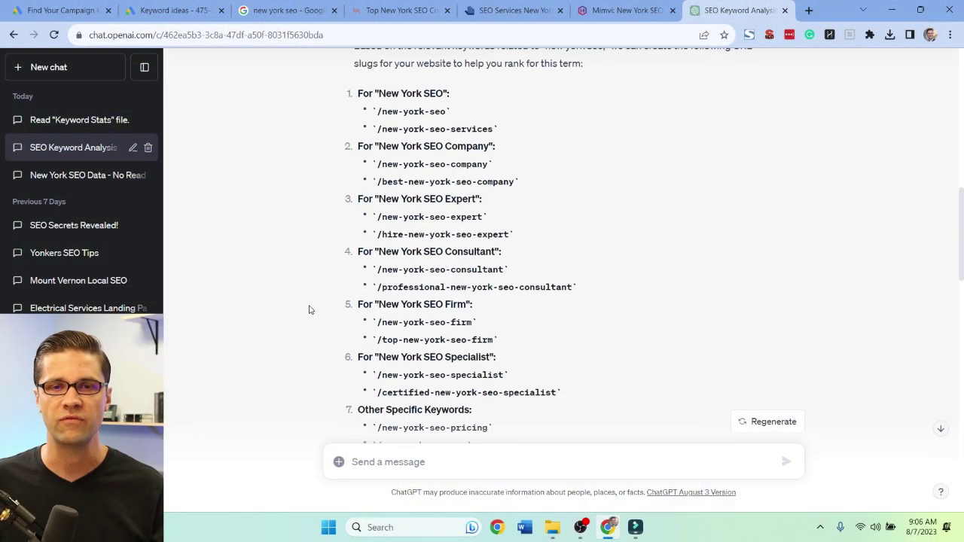
scroll(308, 310, "up", 1)
scroll(308, 310, "down", 1)
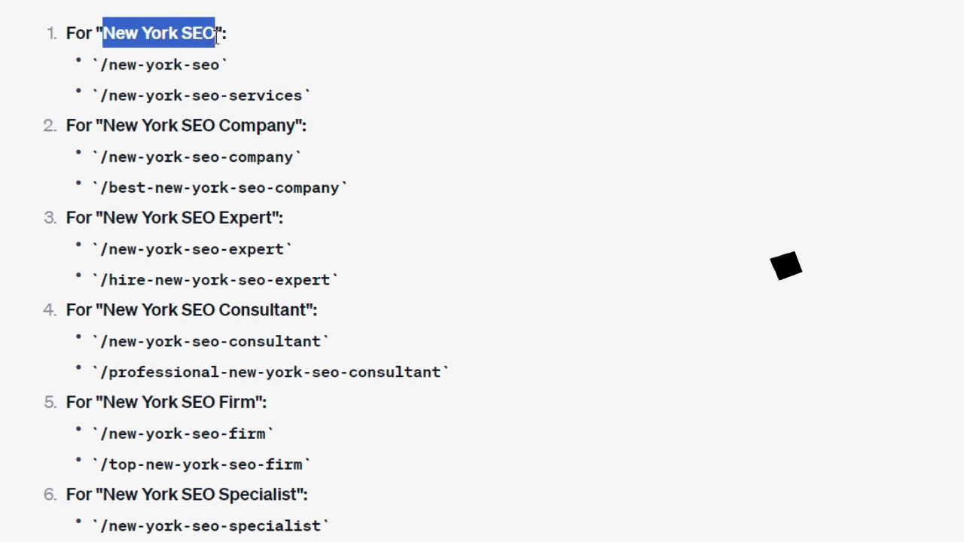
Go through the suggested slugs such as /new-york-seo-services, /new-york-seo and /best-new-york-seo-company.
left_click(103, 66)
left_click_drag(101, 67, 167, 67)
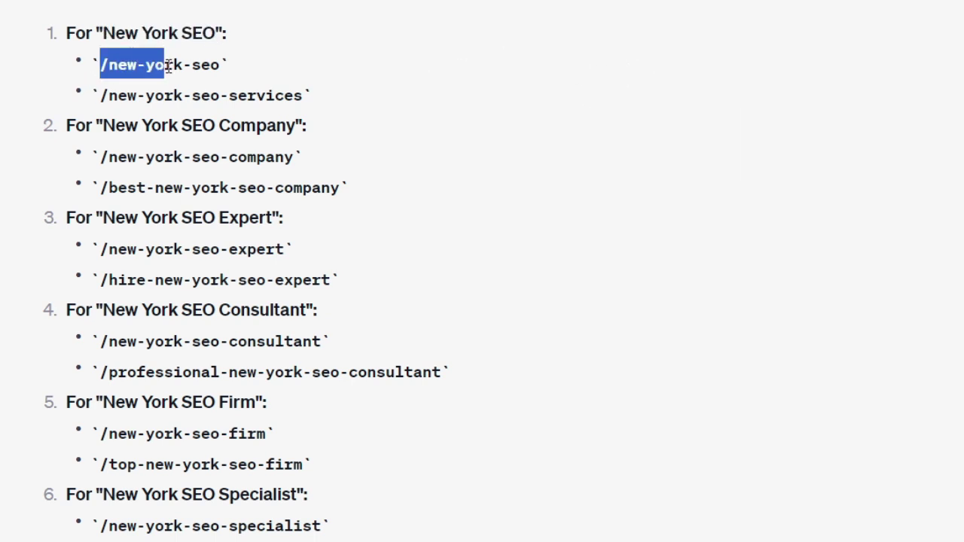
left_click_drag(103, 96, 336, 116)
left_click(319, 102)
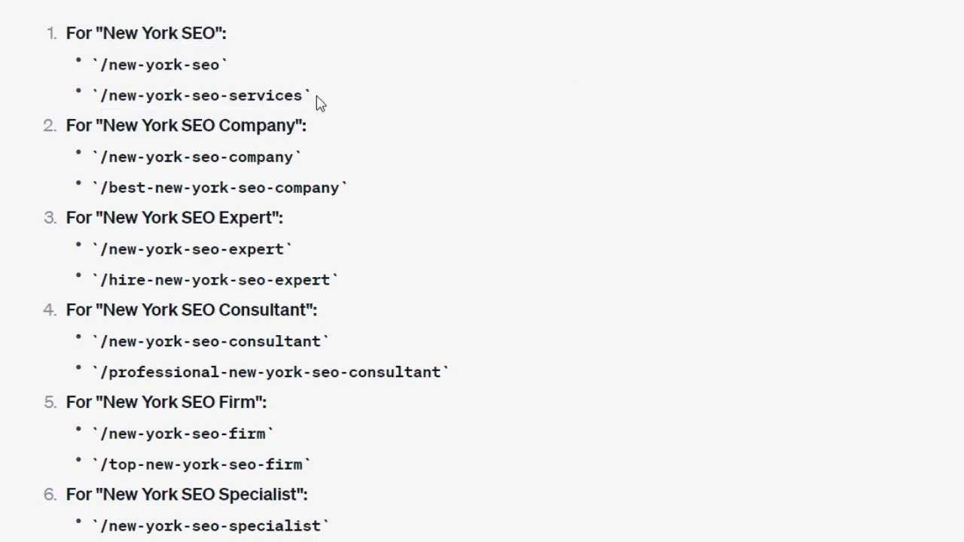
left_click_drag(92, 66, 226, 68)
left_click(144, 83)
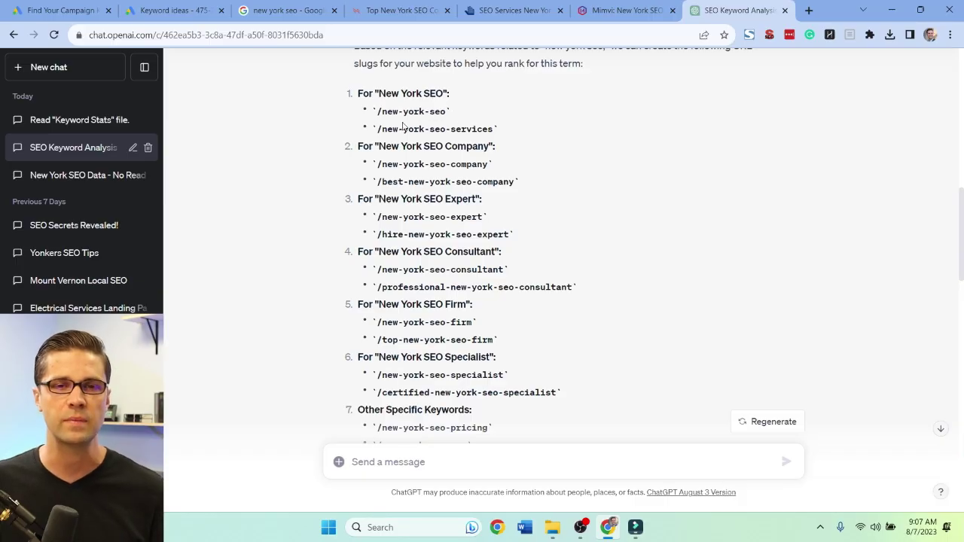
left_click_drag(374, 113, 450, 114)
left_click(461, 117)
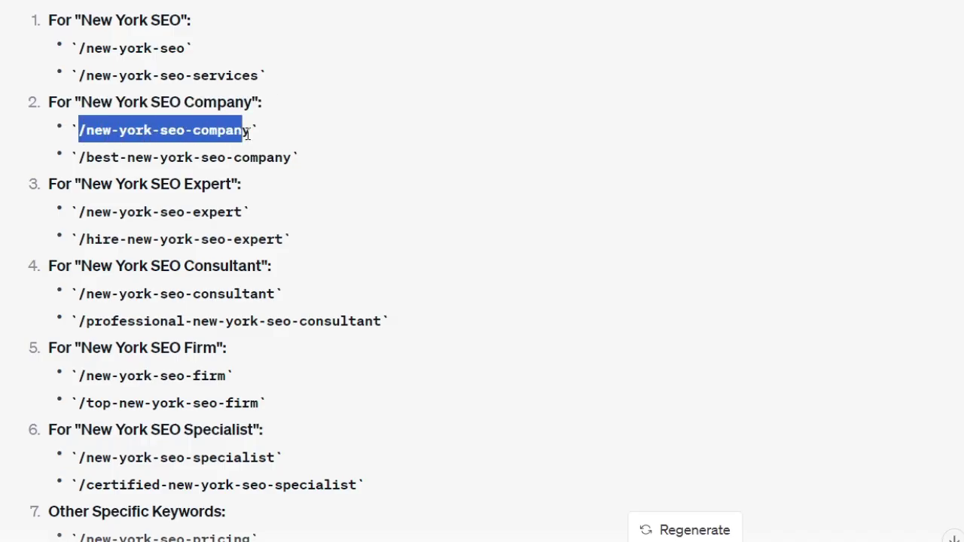
left_click_drag(261, 158, 324, 160)
left_click(314, 165)
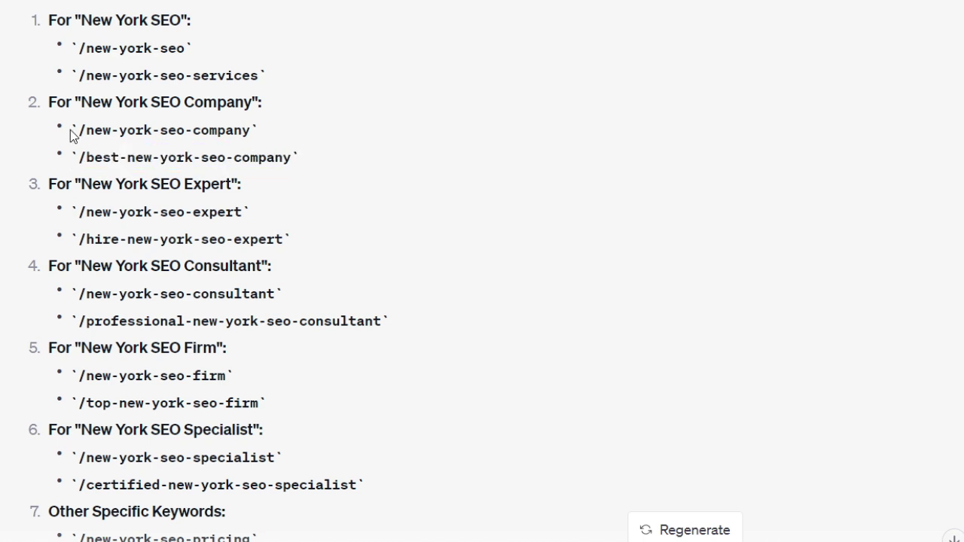
scroll(64, 115, "down", 2)
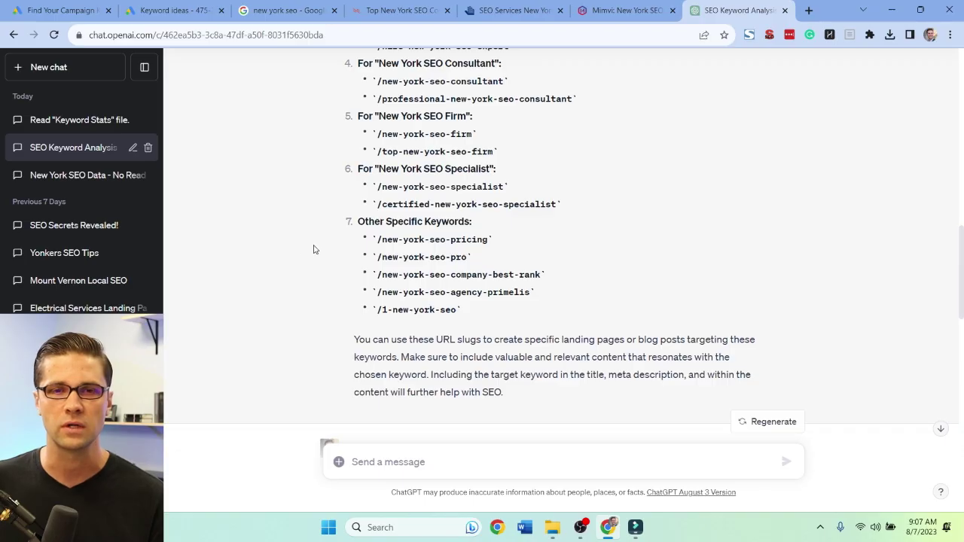
scroll(315, 249, "down", 5)
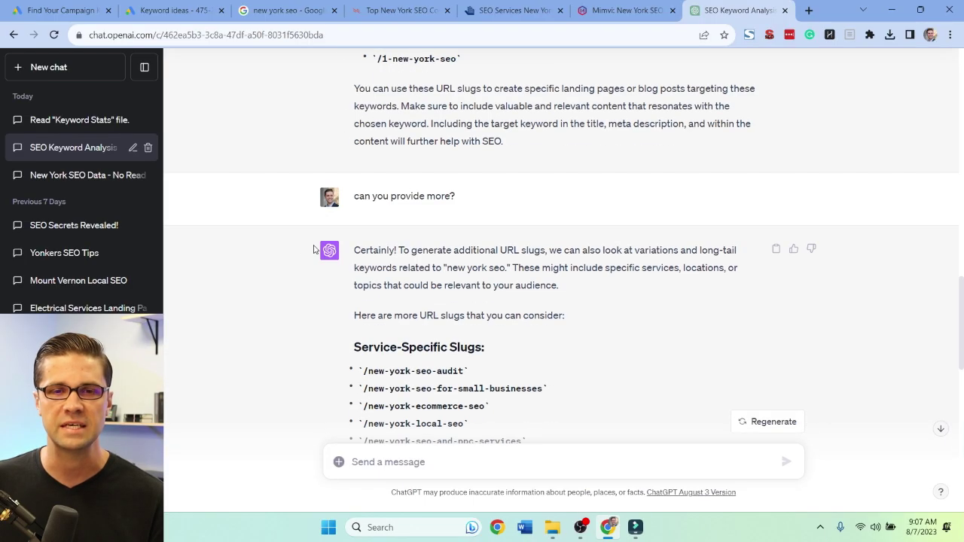
scroll(317, 218, "down", 1)
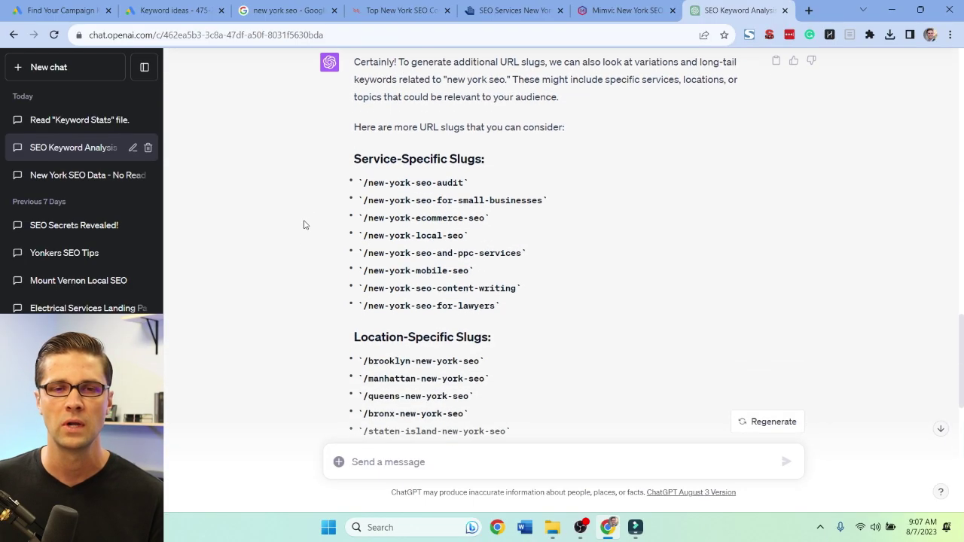
left_click_drag(351, 159, 483, 161)
left_click(480, 173)
scroll(480, 173, "down", 1)
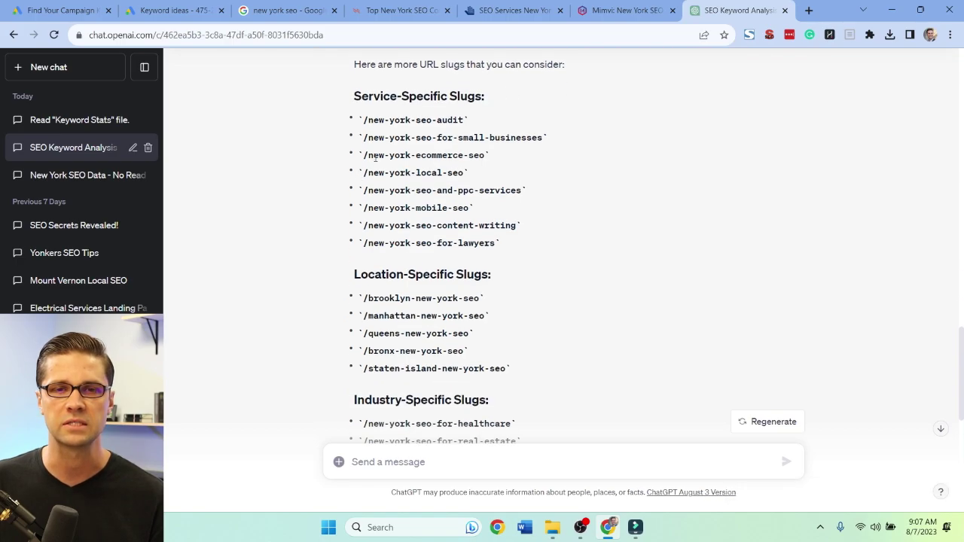
left_click_drag(369, 140, 380, 140)
left_click(381, 138)
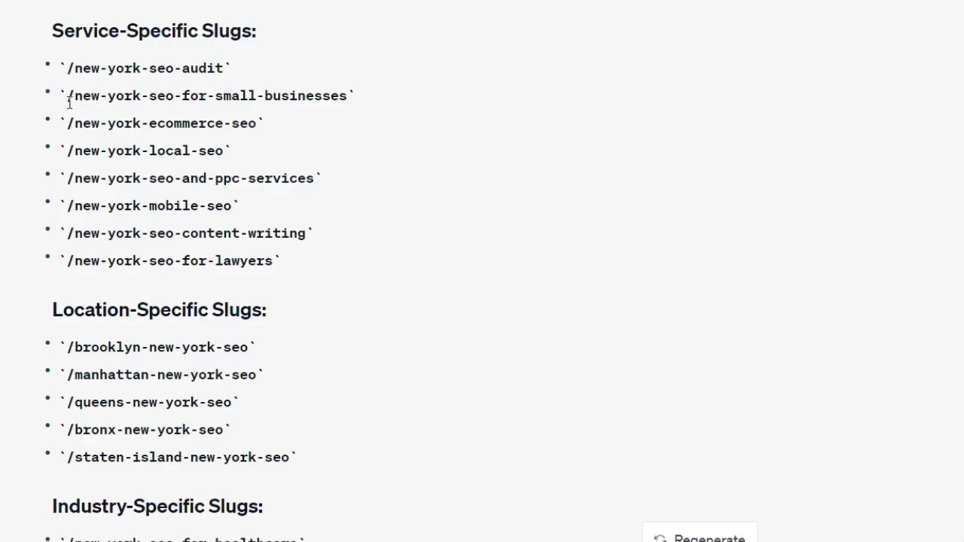
left_click_drag(73, 97, 269, 94)
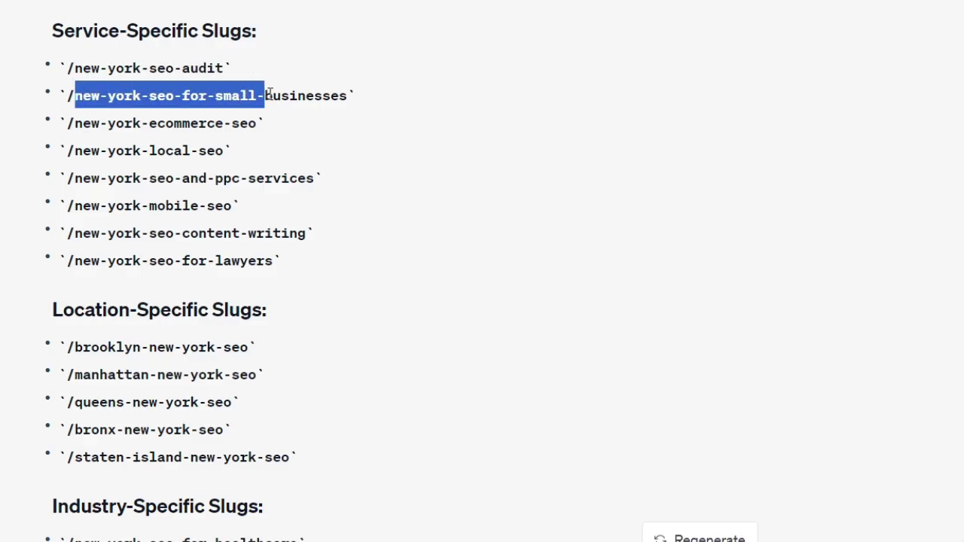
left_click(320, 92)
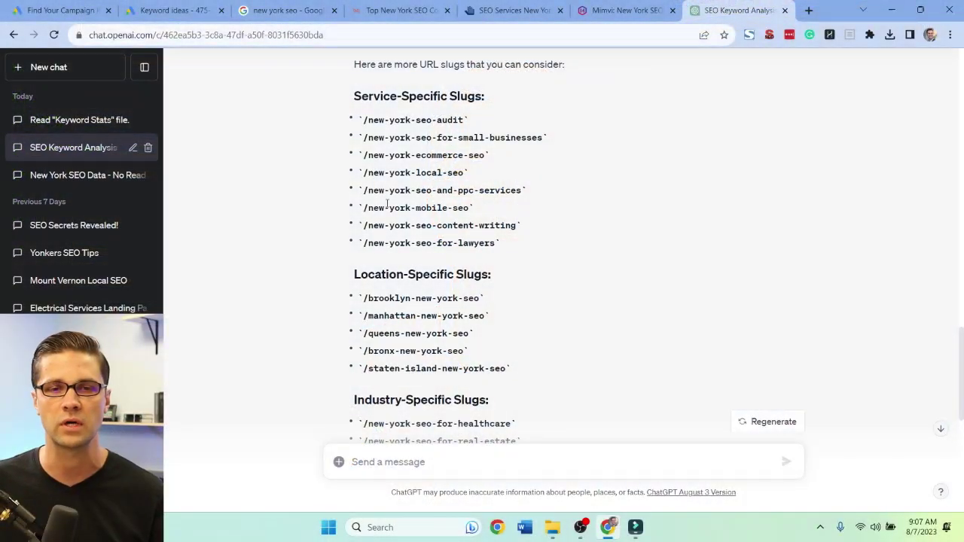
scroll(372, 176, "down", 1)
left_click_drag(363, 56, 477, 215)
left_click(477, 215)
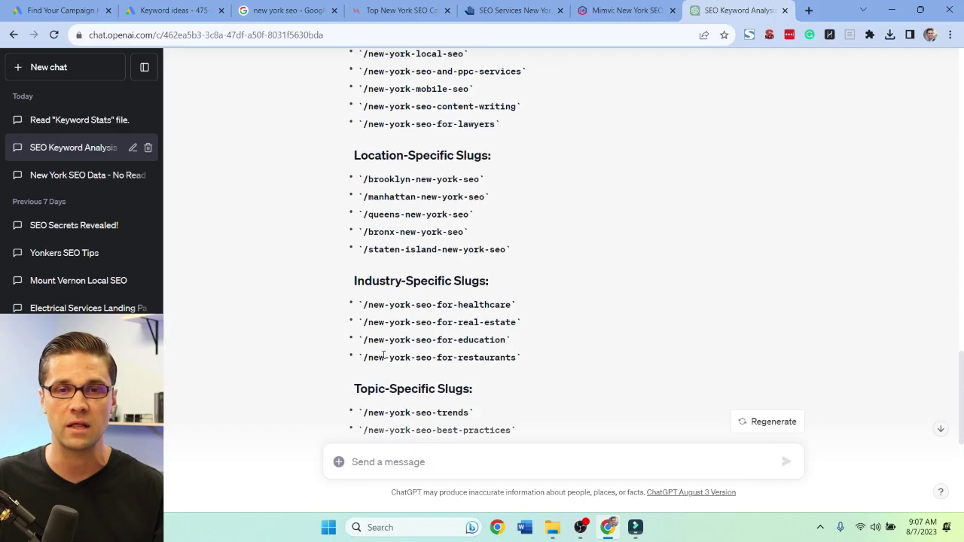
scroll(53, 128, "down", 2)
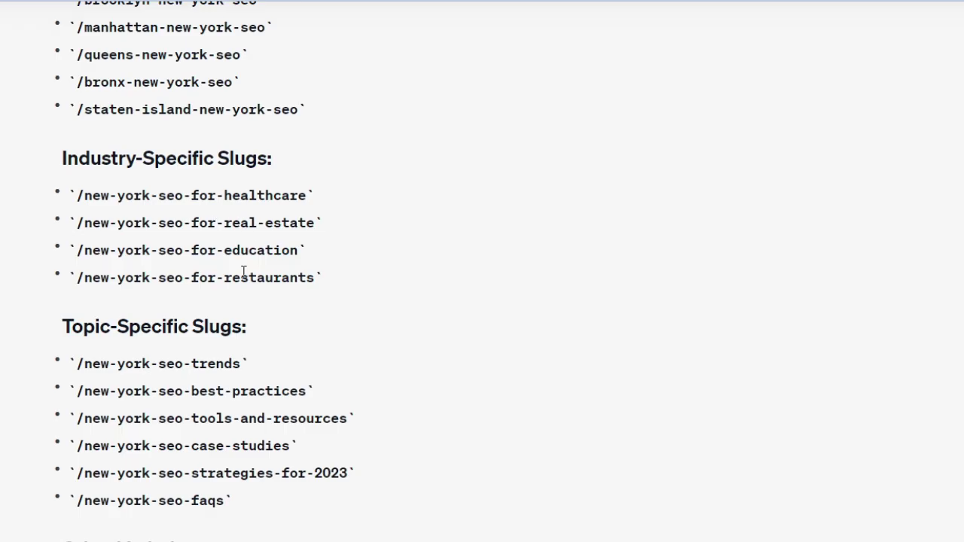
scroll(323, 287, "down", 2)
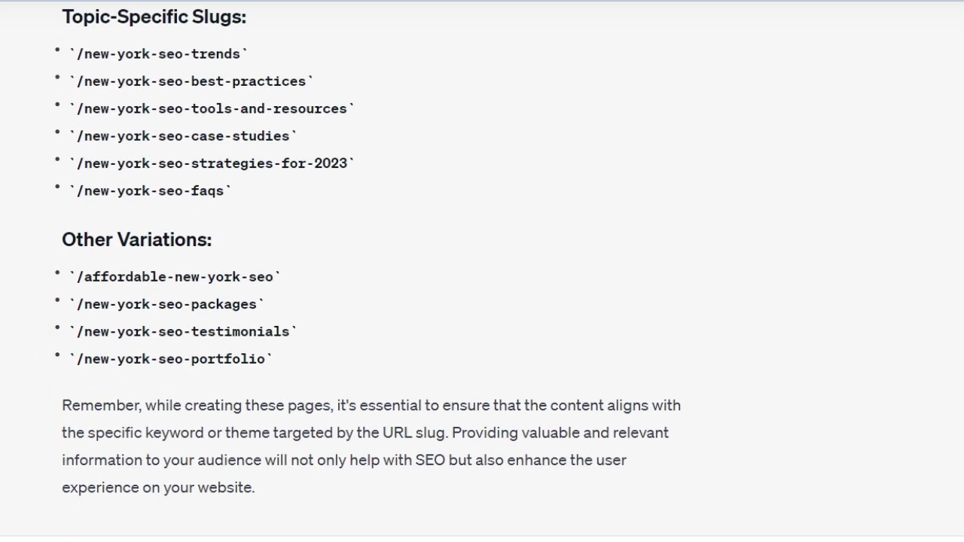
Ask ChatGPT to 'give me more location based slugs' for New York neighbourhoods.
type("give me more s")
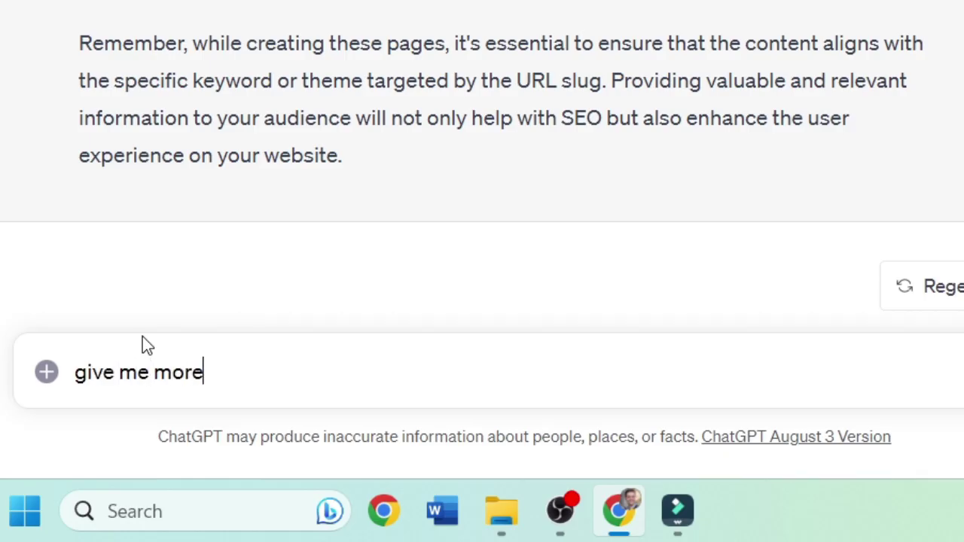
key("BackSpace")
type("location b")
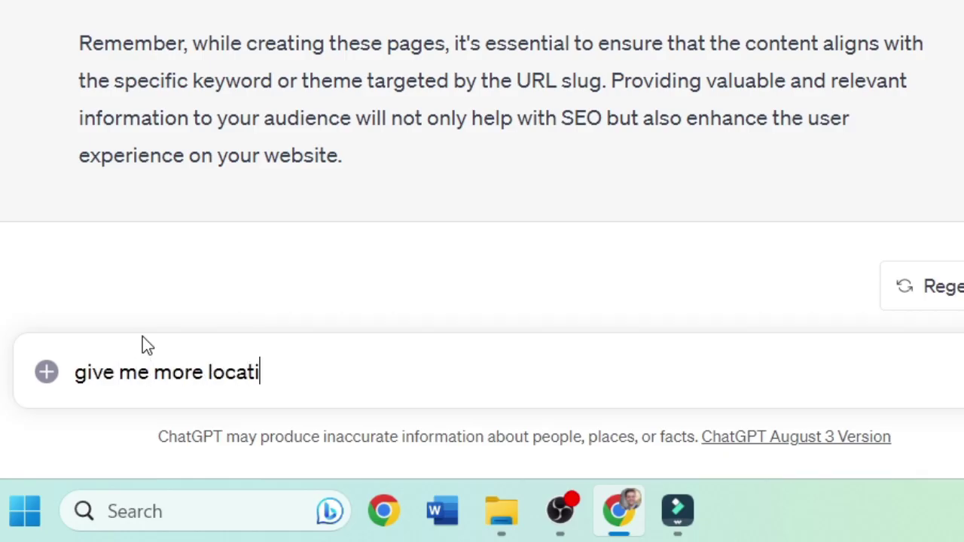
type("ased slugs")
key("Return")
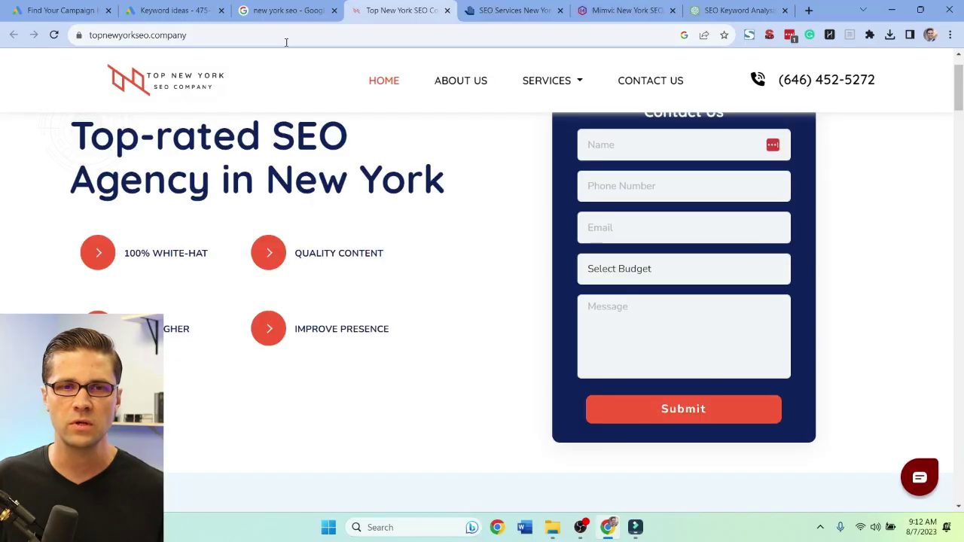
Load the Top New York SEO Company site's sitemap.xml page.
left_click(299, 27)
type("sitemap.xml")
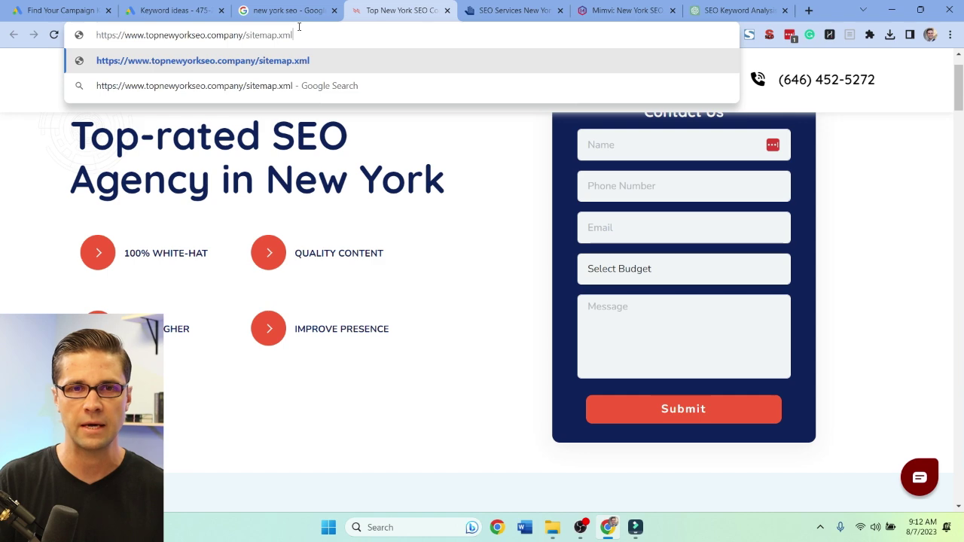
key("Return")
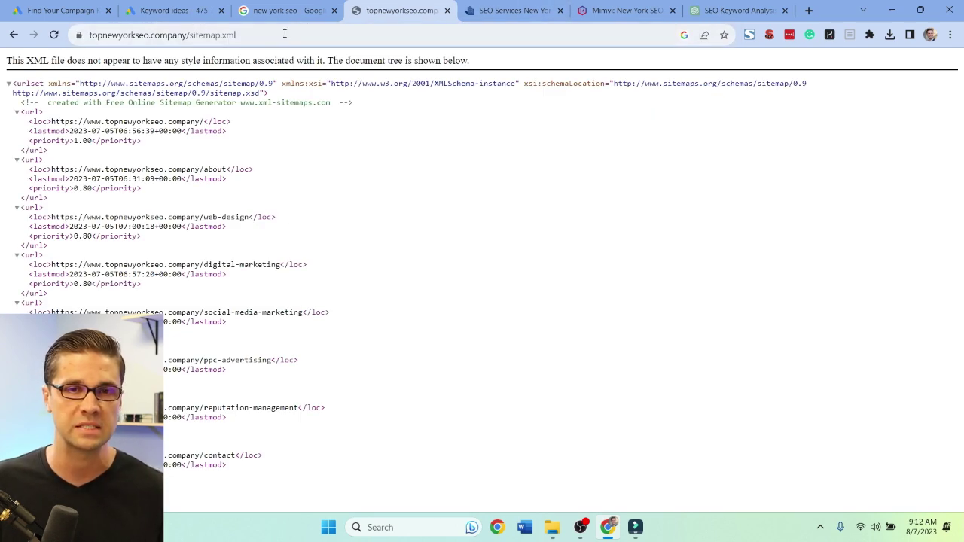
left_click_drag(236, 35, 199, 37)
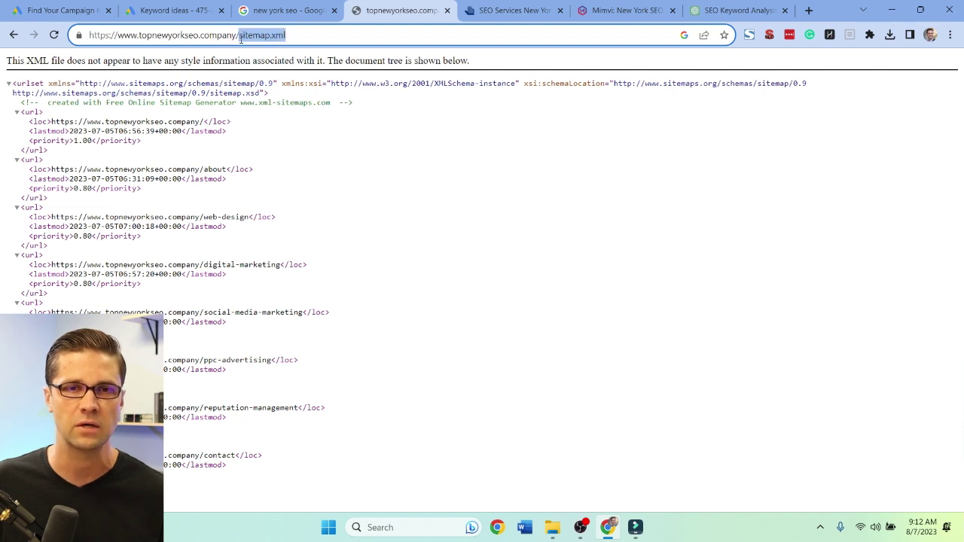
Load SEO Services New York's sitemap.xml and scroll through its URL list.
left_click(463, 8)
left_click(323, 27)
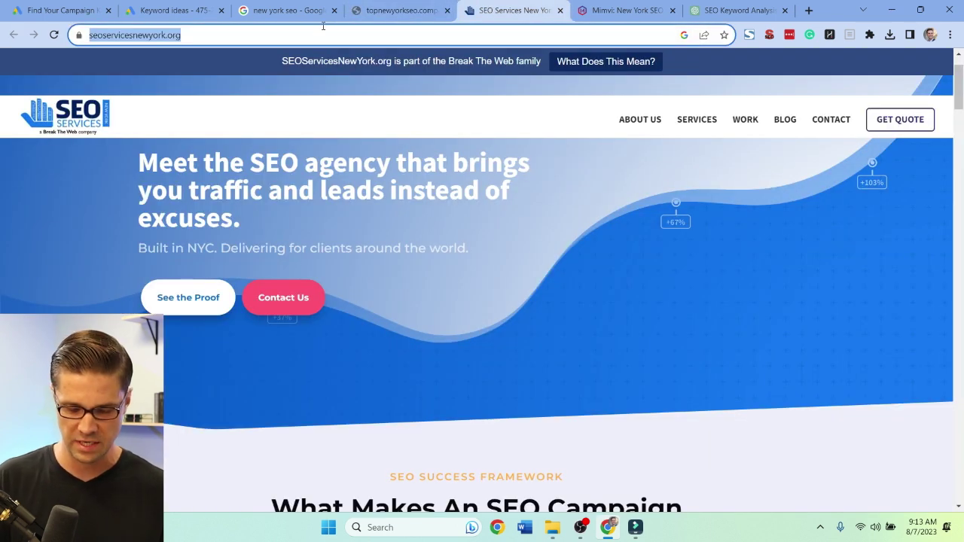
key("End")
type("sitemap.xml")
key("Return")
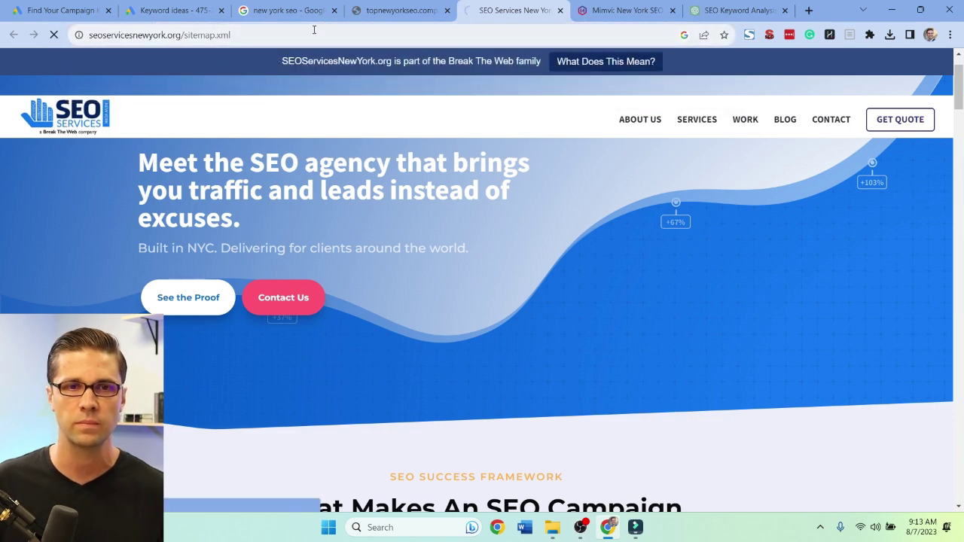
scroll(188, 291, "down", 20)
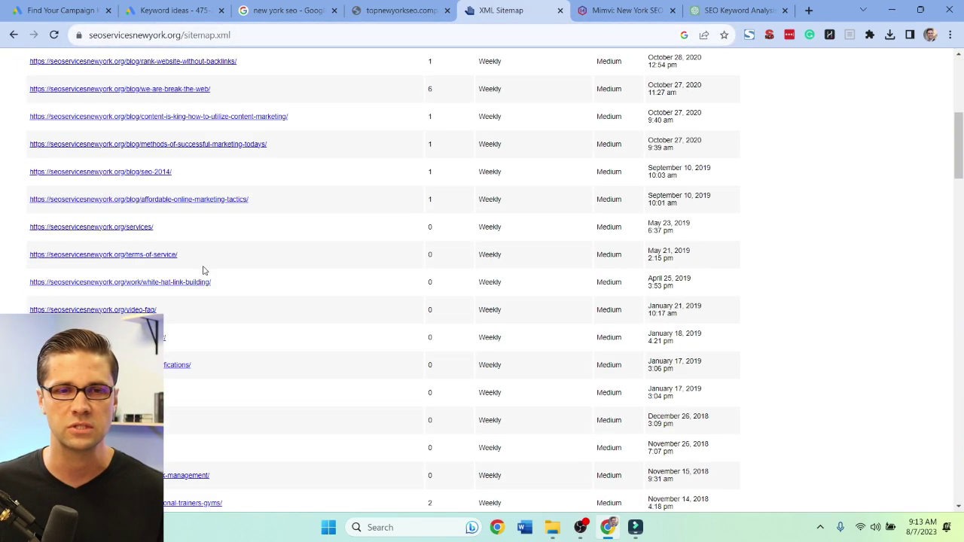
scroll(191, 247, "up", 20)
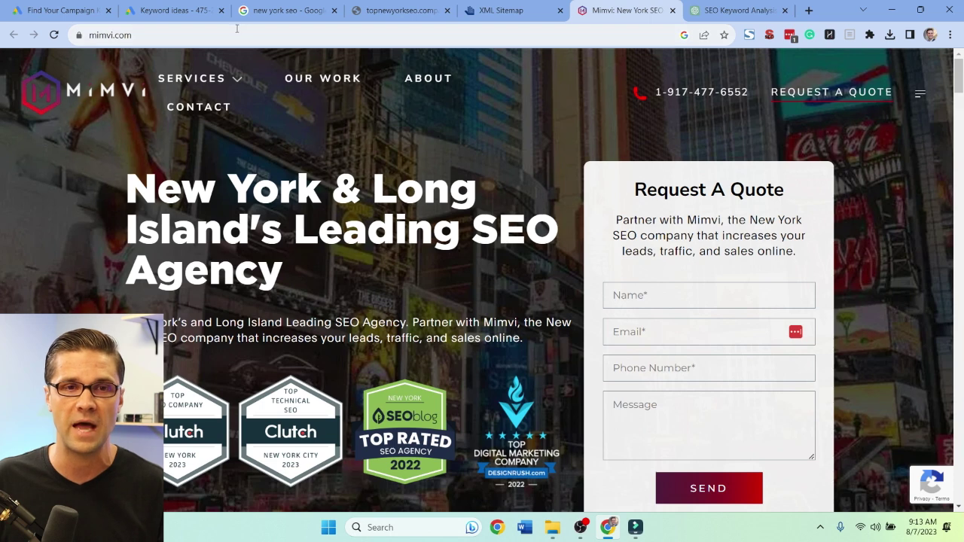
Load Mimvi's sitemap.xml and browse its listed URLs.
left_click(249, 34)
type("sitemap.xml")
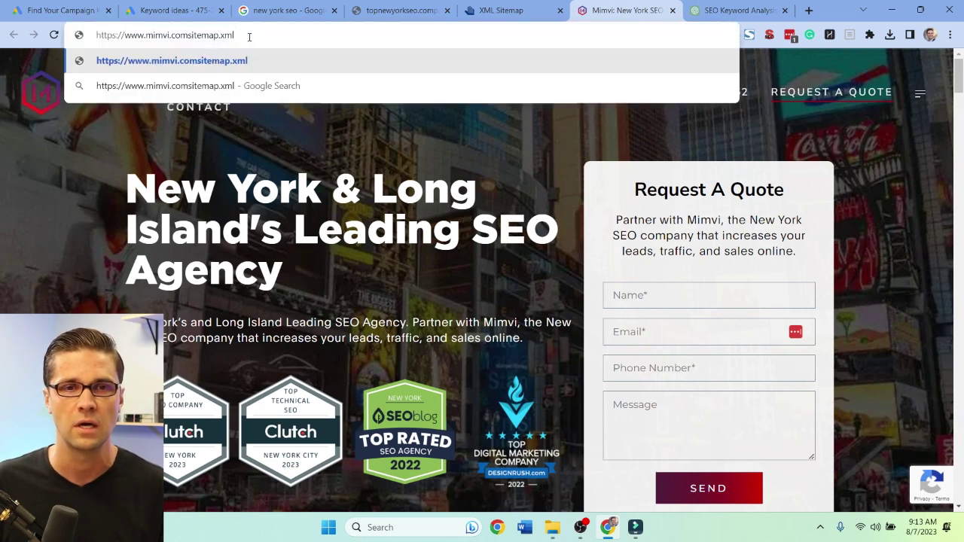
type("/")
key("Return")
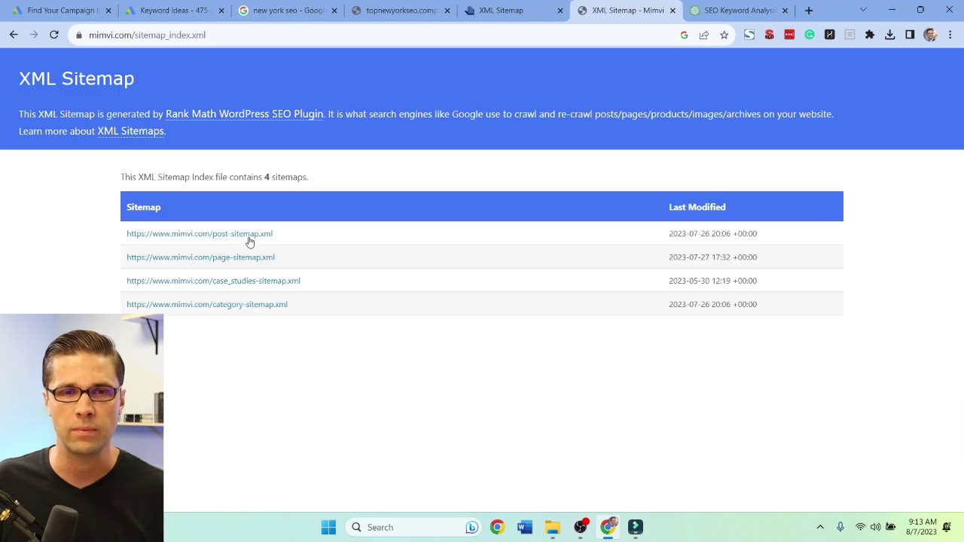
scroll(110, 293, "down", 3)
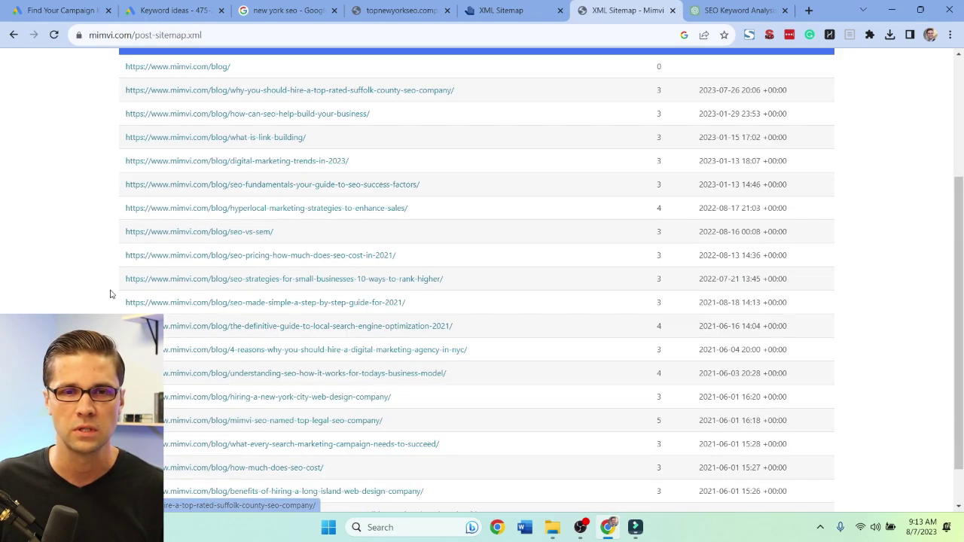
scroll(107, 287, "up", 1)
scroll(108, 287, "up", 3)
scroll(108, 287, "down", 4)
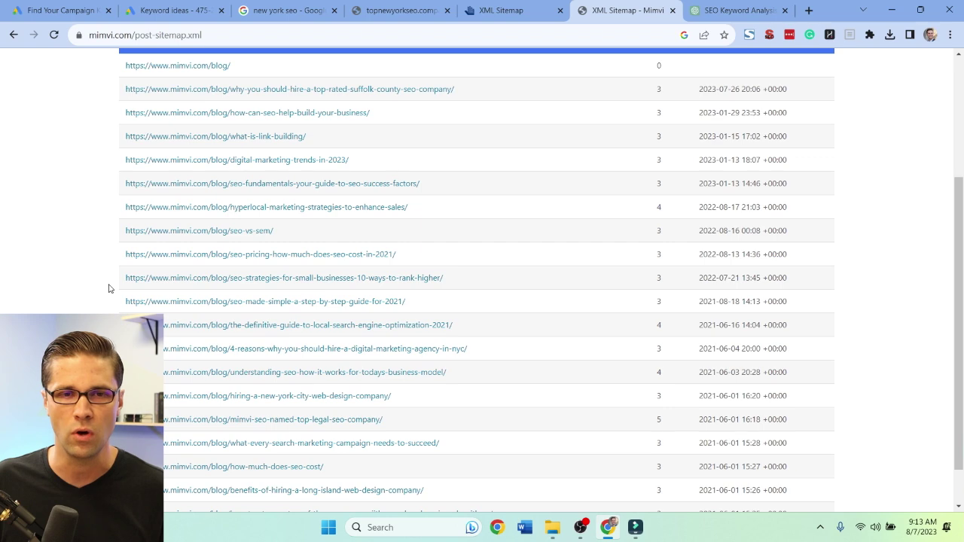
Open and skim Mimvi's SEO vs SEM blog post in a separate tab.
left_click(247, 181, "ctrl")
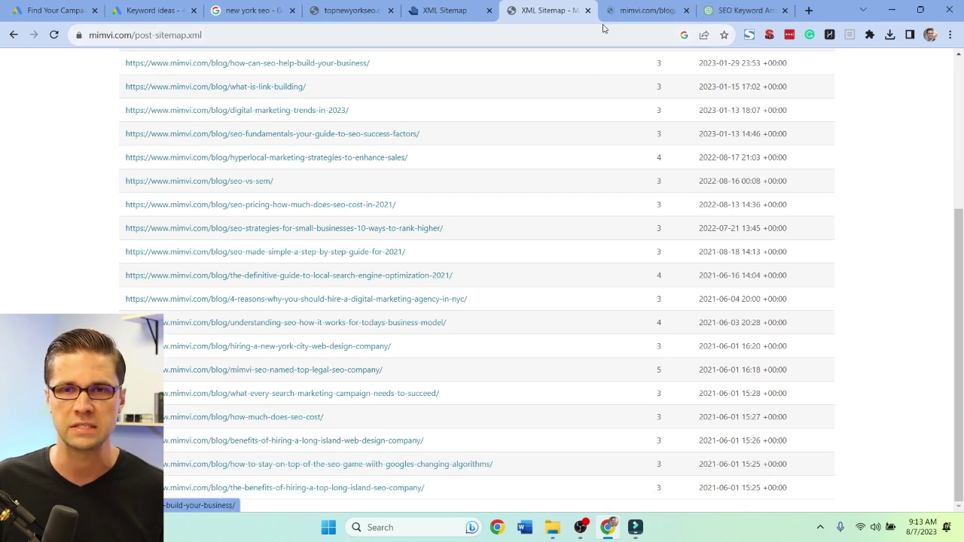
left_click(614, 14)
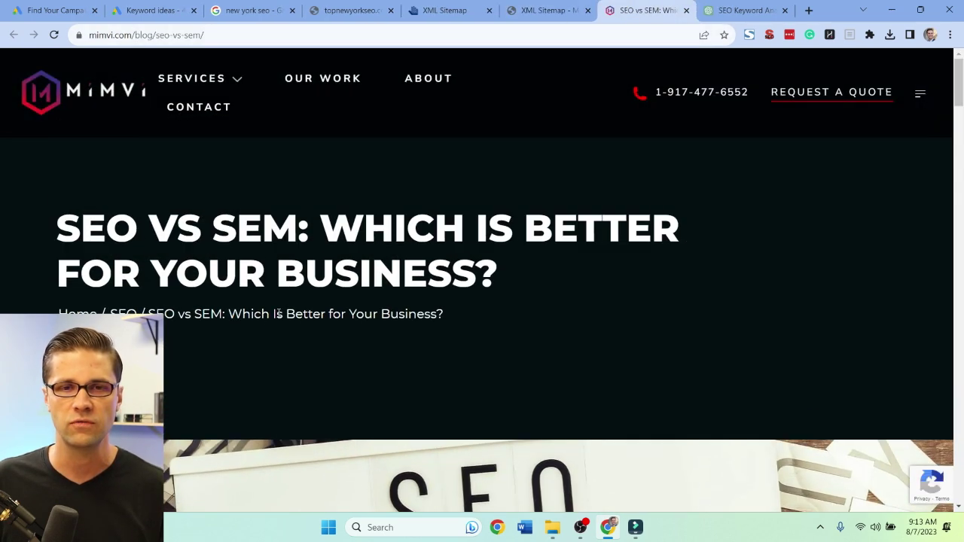
scroll(275, 308, "down", 6)
scroll(276, 308, "down", 5)
left_click(550, 10)
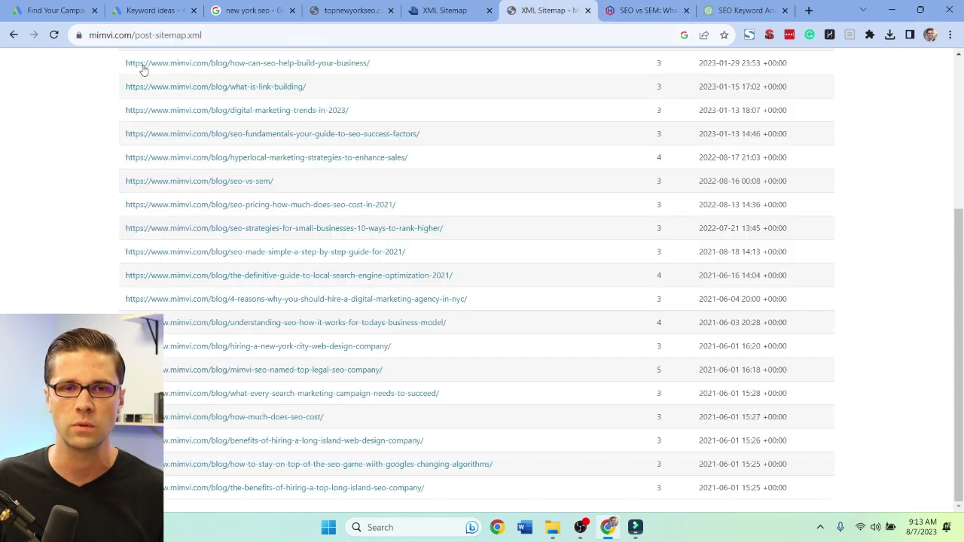
Open Mimvi's page-sitemap.xml and scroll through its page URLs.
left_click(13, 35)
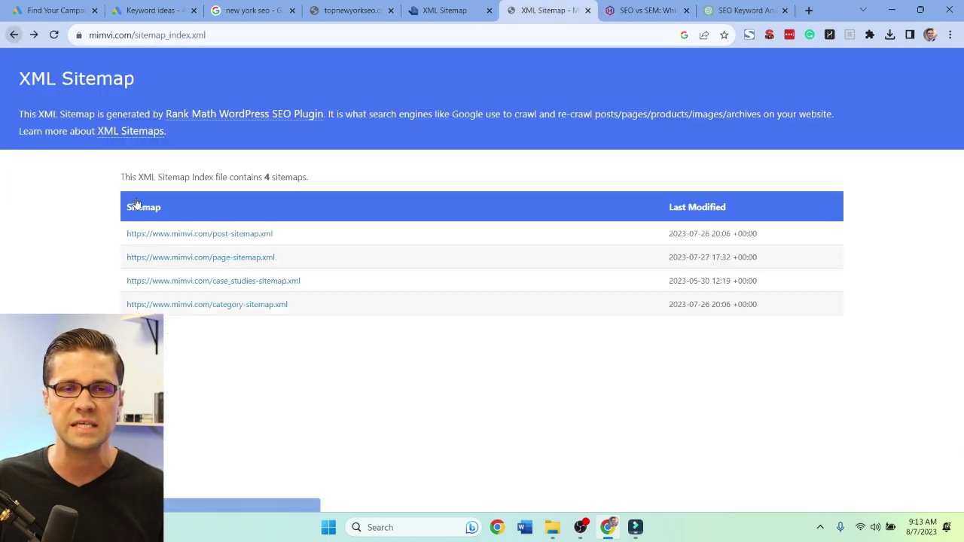
left_click(192, 258)
scroll(65, 282, "down", 6)
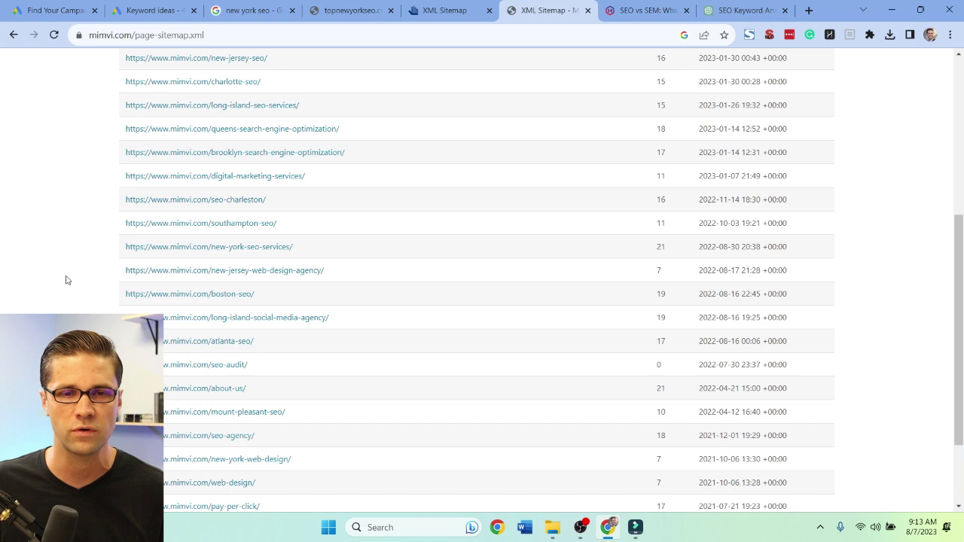
scroll(65, 271, "up", 6)
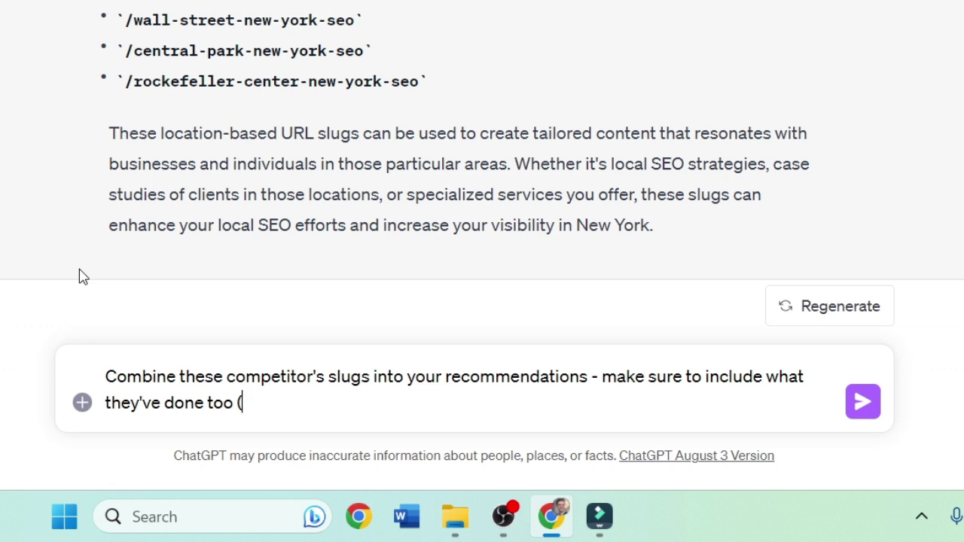
Paste Mimvi's copied sitemap URLs into the combine-slugs prompt and send it.
key("ctrl+v")
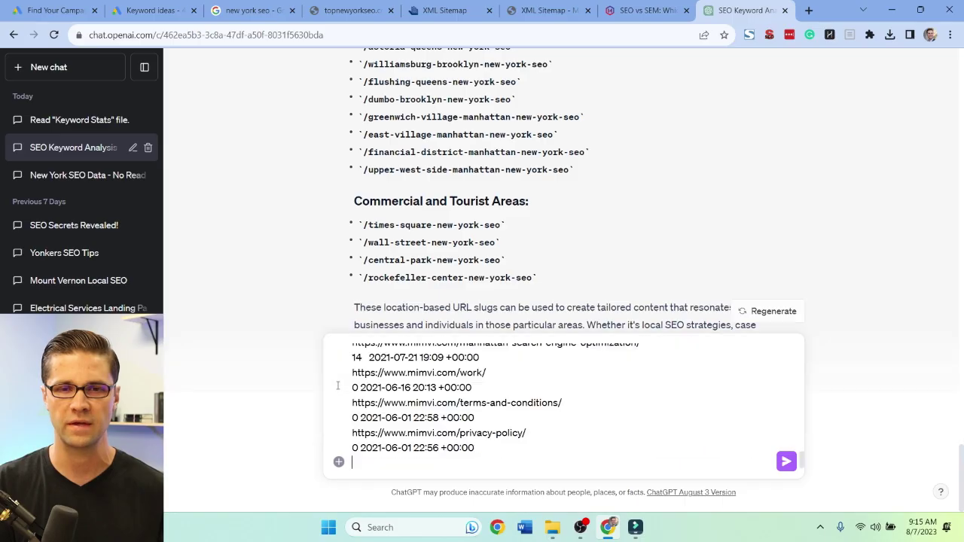
key("Return")
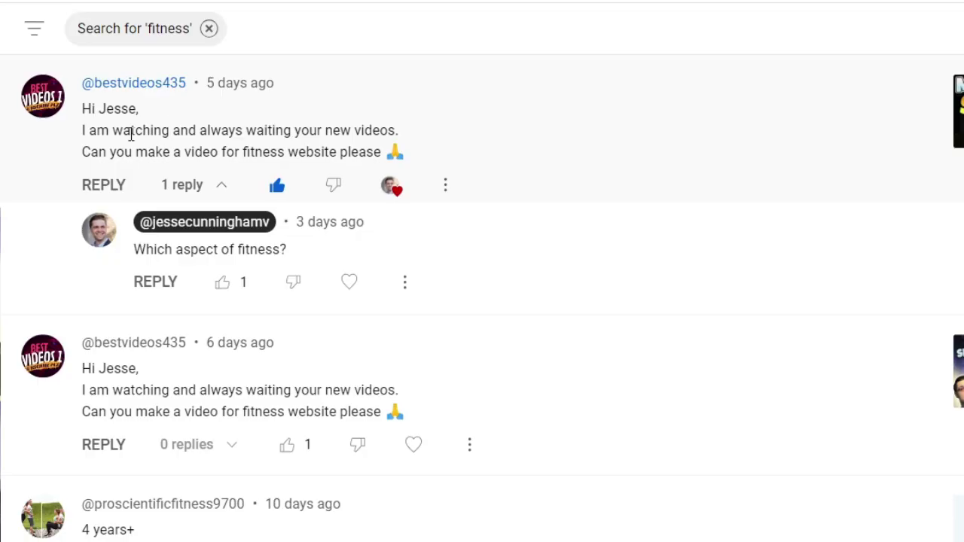
left_click_drag(101, 132, 344, 138)
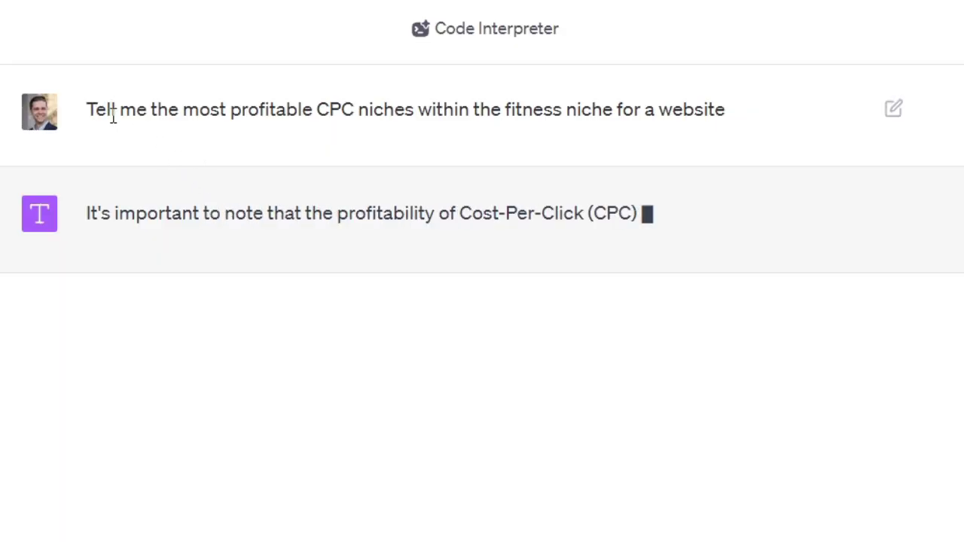
Read through ChatGPT's fitness CPC niche list, highlighting the Nutritional Supplements niche.
left_click_drag(95, 111, 605, 118)
left_click(640, 136)
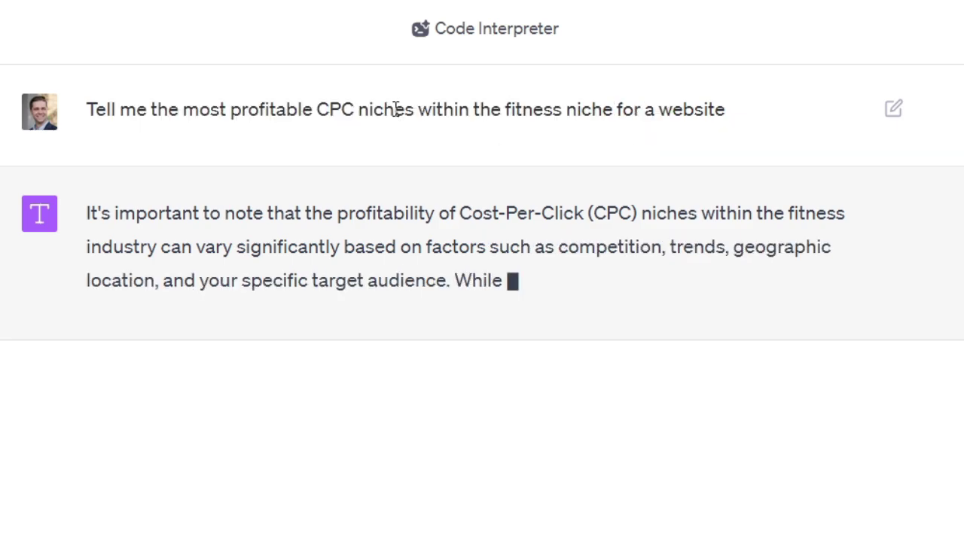
left_click_drag(395, 107, 675, 110)
left_click(701, 140)
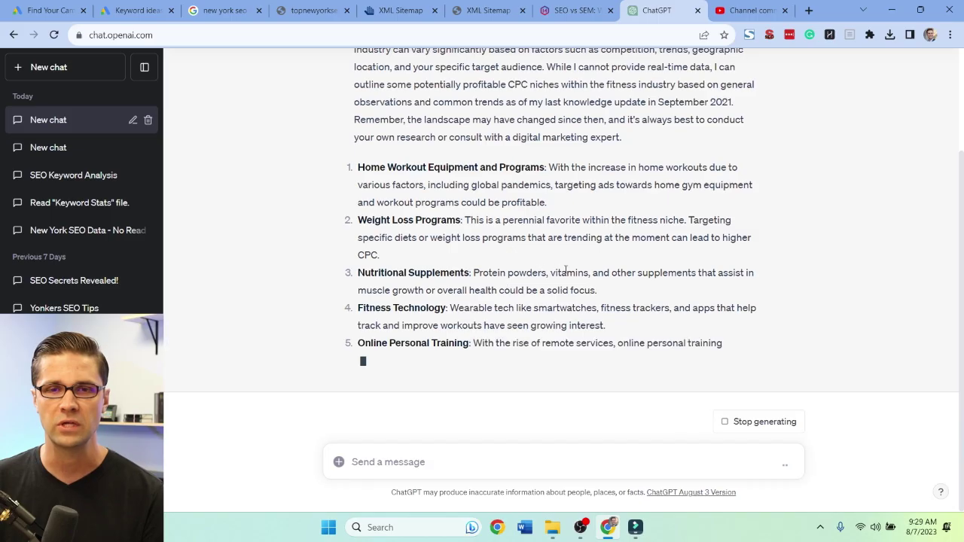
scroll(444, 332, "up", 1)
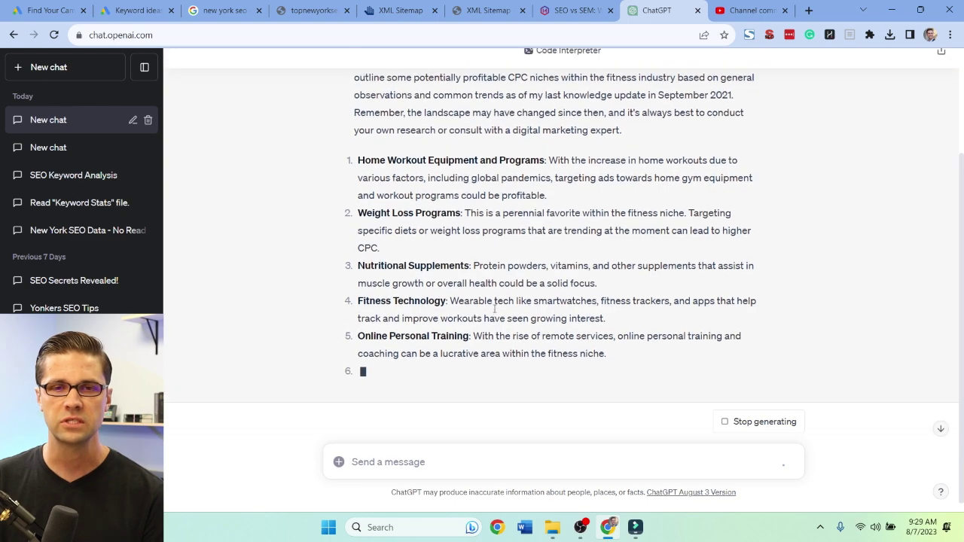
left_click_drag(360, 318, 602, 315)
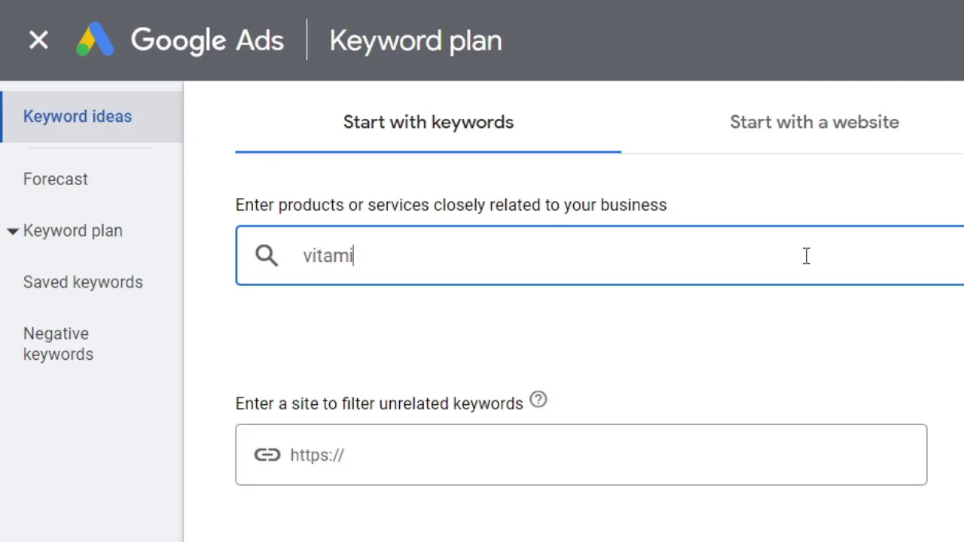
Get keyword ideas for 'vitamin' and scroll the 1,135 results led by vitamin d, c and b12.
key("Return")
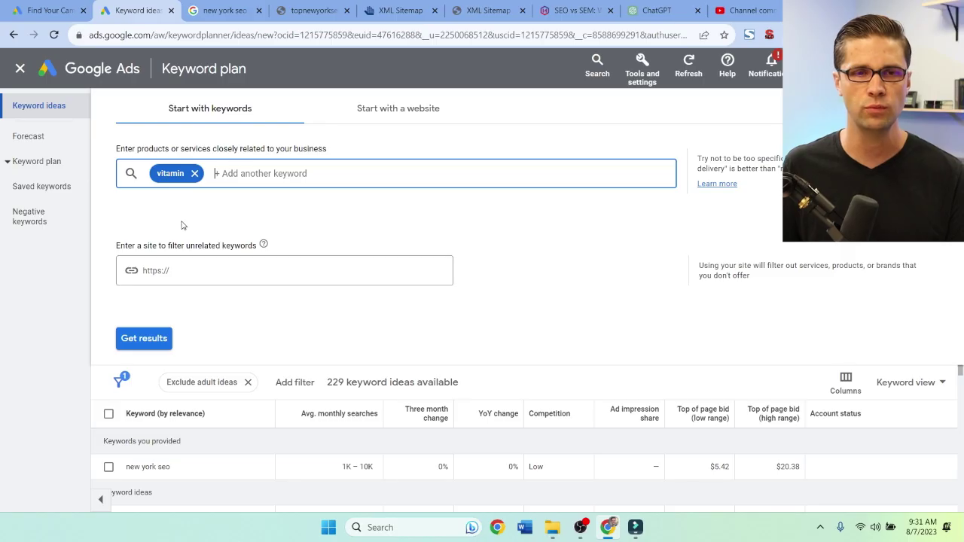
left_click(146, 339)
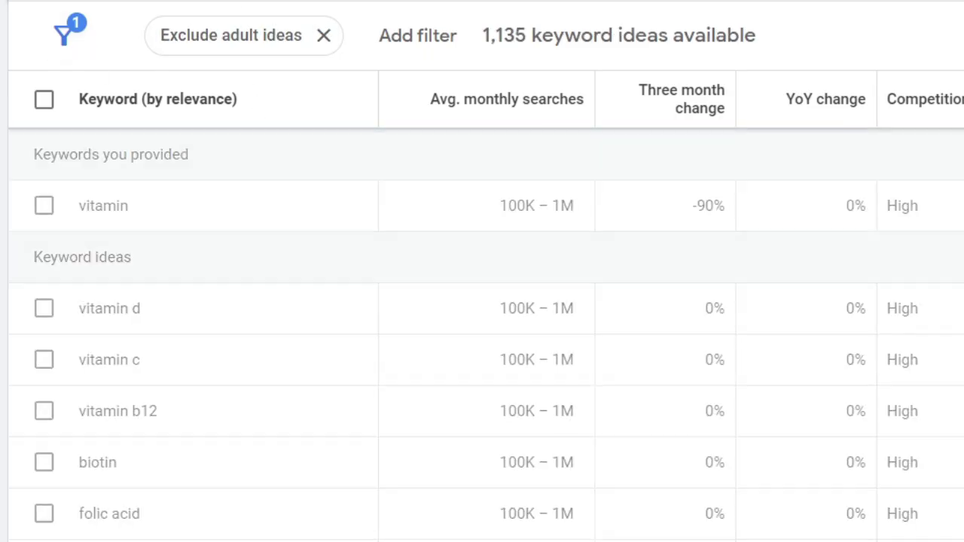
scroll(219, 306, "down", 2)
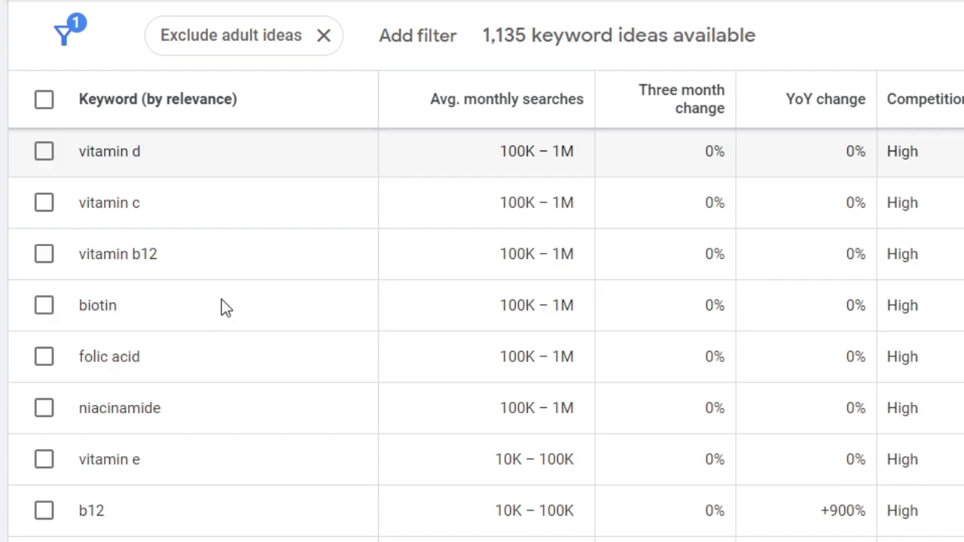
scroll(286, 301, "down", 7)
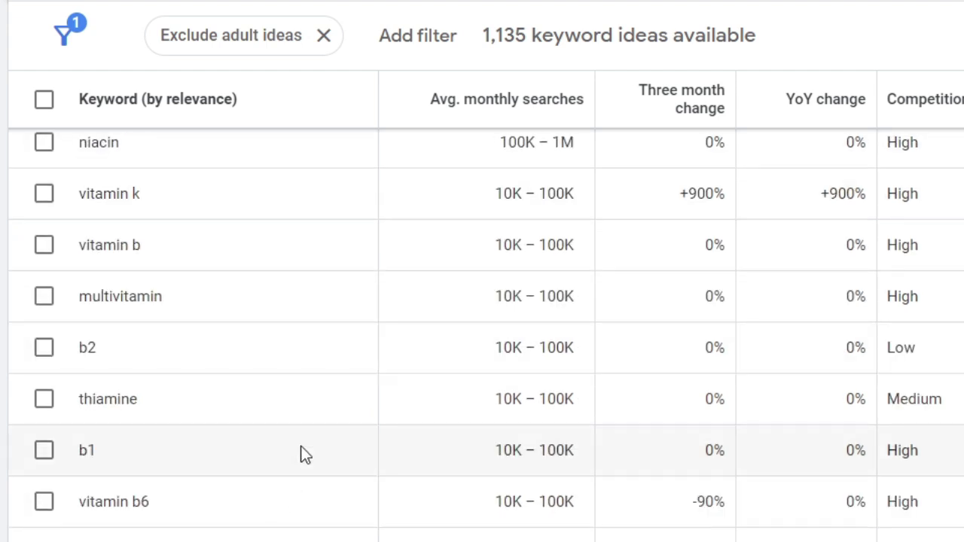
scroll(300, 450, "down", 8)
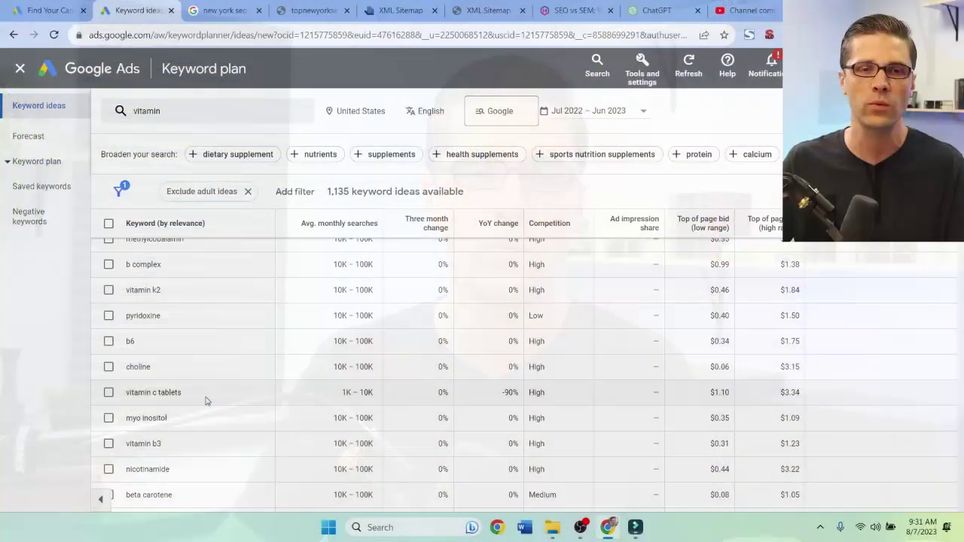
scroll(245, 329, "up", 10)
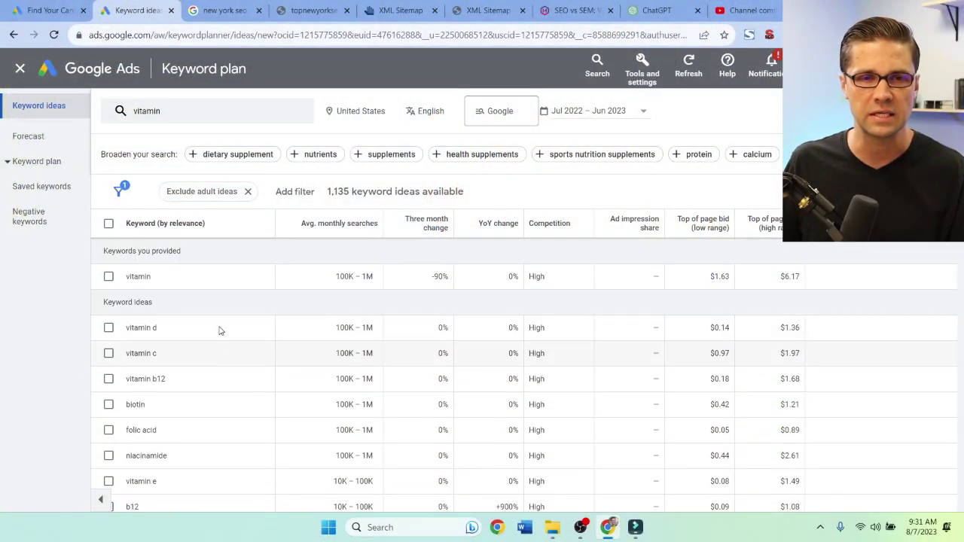
Replace the 'vitamin' keyword with 'vitamin d supplement' and fetch new keyword ideas.
left_click(205, 113)
left_click(194, 172)
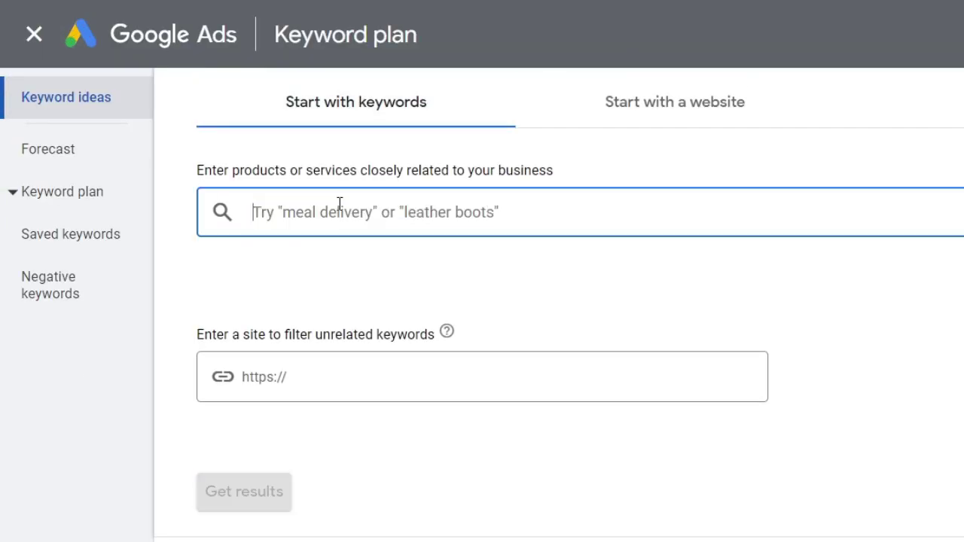
type("vitamin d supplement")
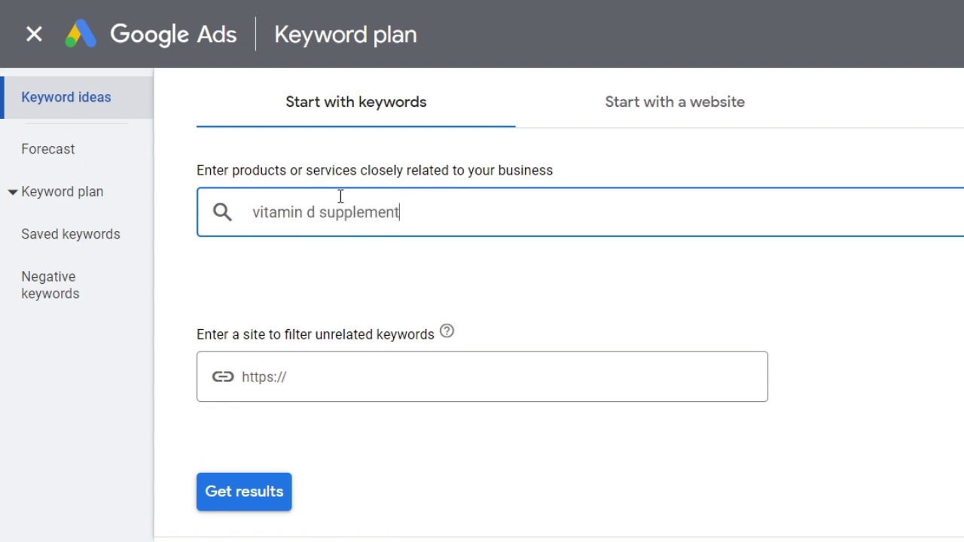
key("Return")
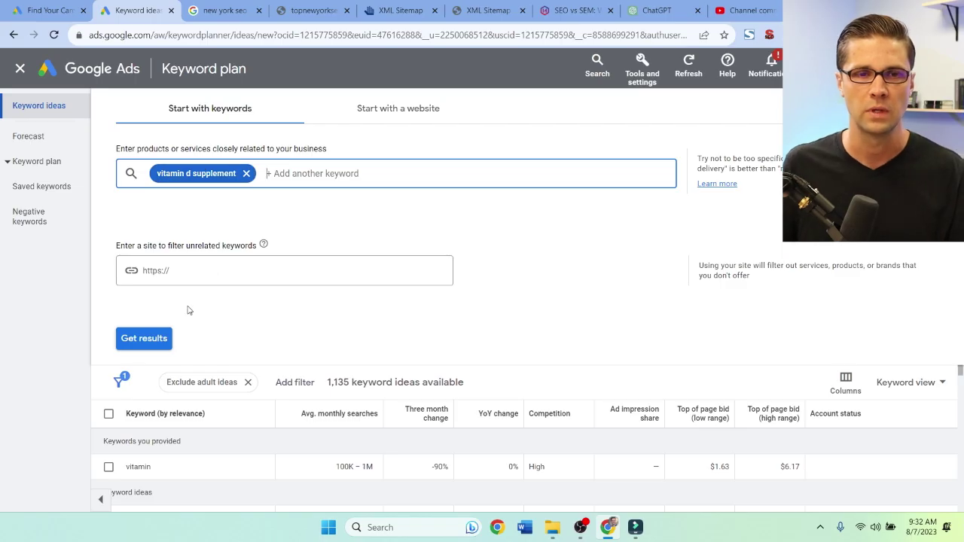
left_click(244, 491)
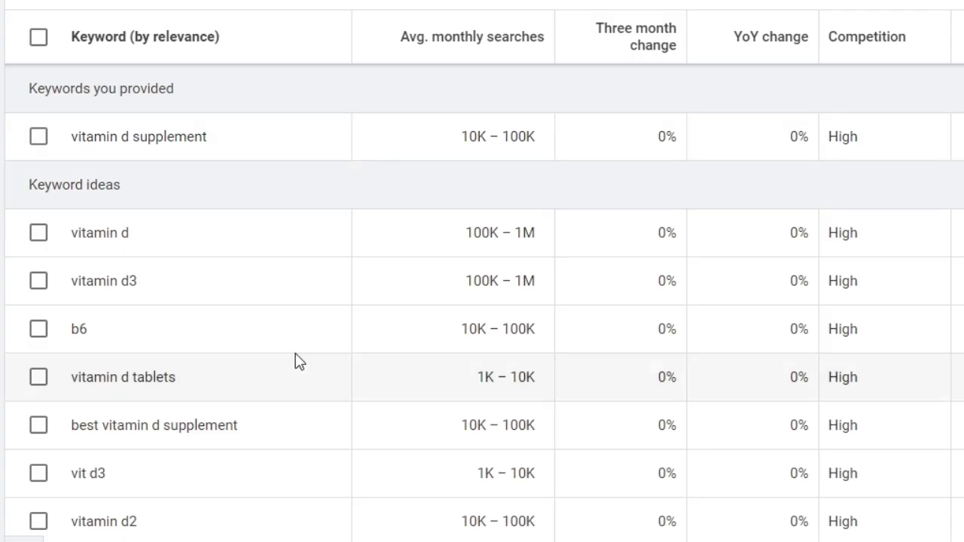
Scroll through the 1,216 'vitamin d supplement' ideas, including their bid ranges.
scroll(247, 388, "down", 2)
scroll(302, 324, "down", 3)
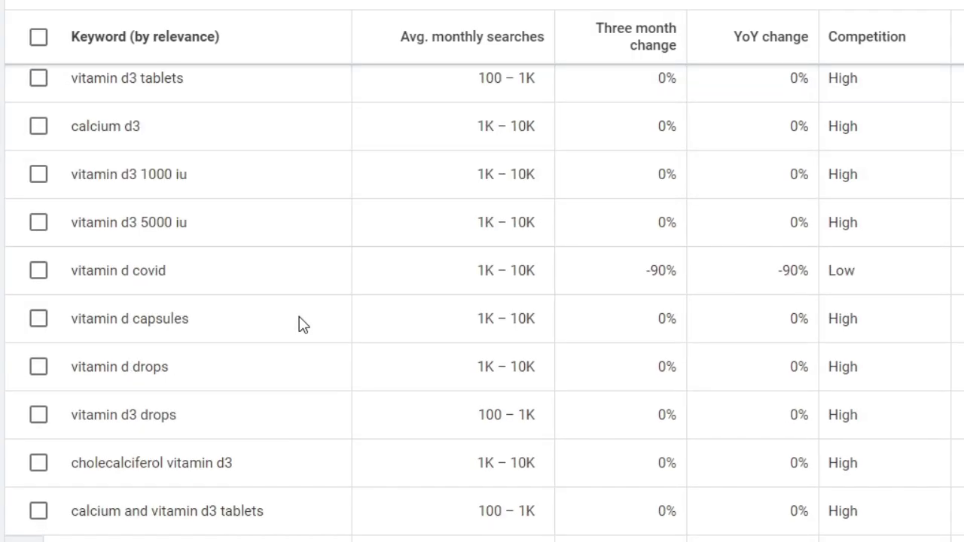
scroll(279, 299, "down", 5)
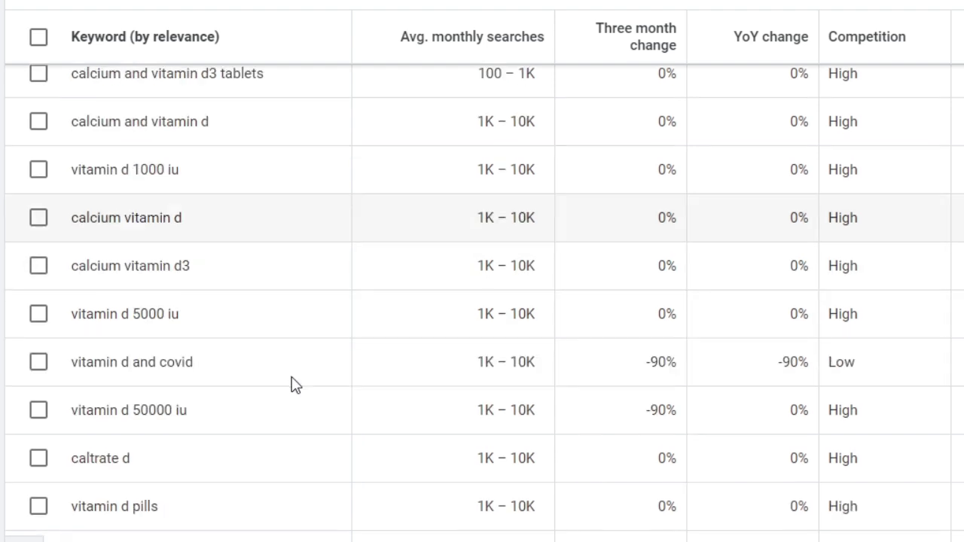
scroll(290, 377, "up", 2)
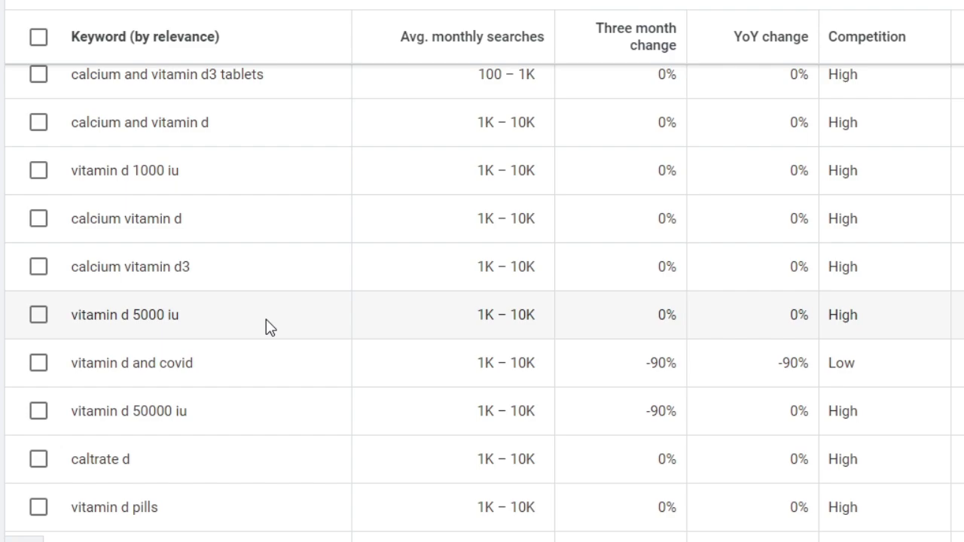
scroll(269, 327, "down", 8)
scroll(269, 327, "down", 8)
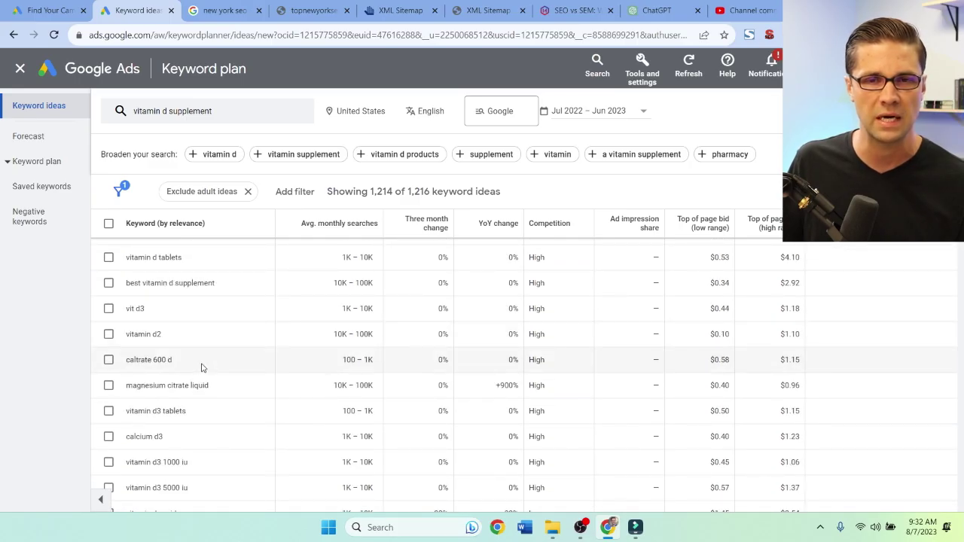
scroll(202, 368, "up", 4)
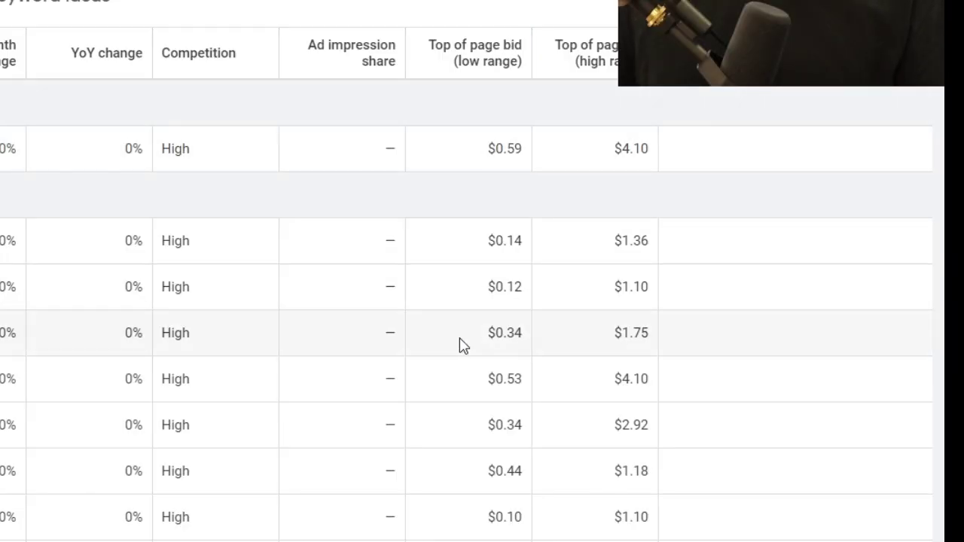
scroll(461, 323, "down", 15)
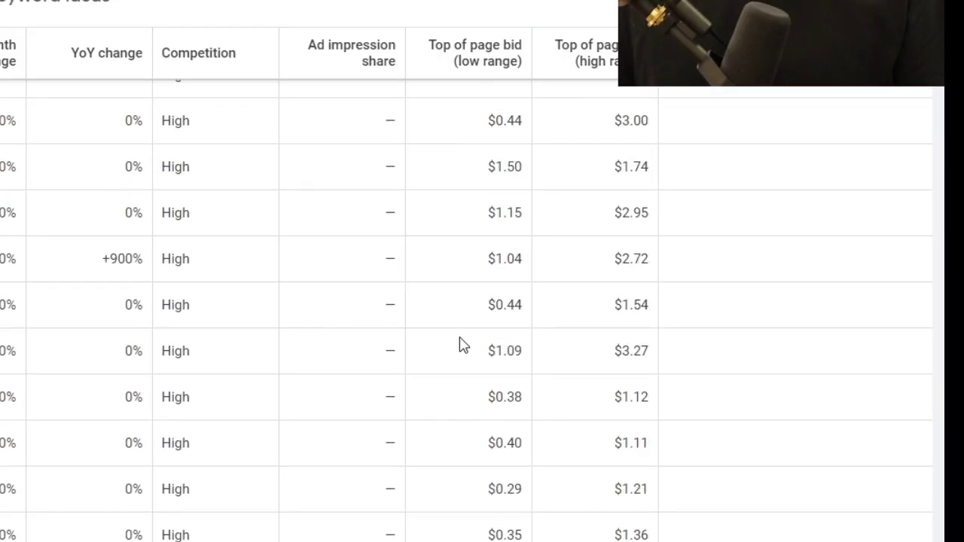
scroll(460, 340, "up", 2)
scroll(381, 295, "down", 5)
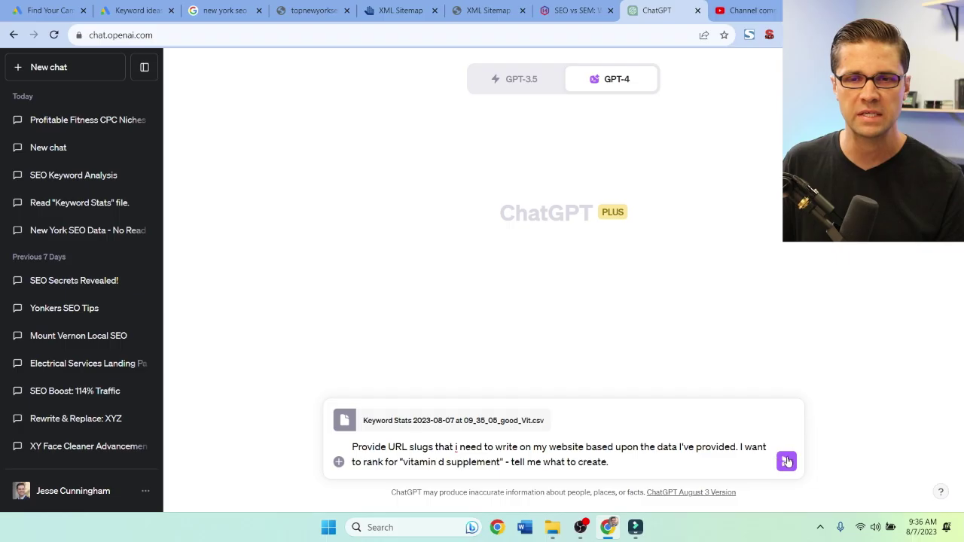
Send the URL-slug request with the keyword CSV, then select 'Understanding Vitamin D3' in title 4.
left_click(788, 462)
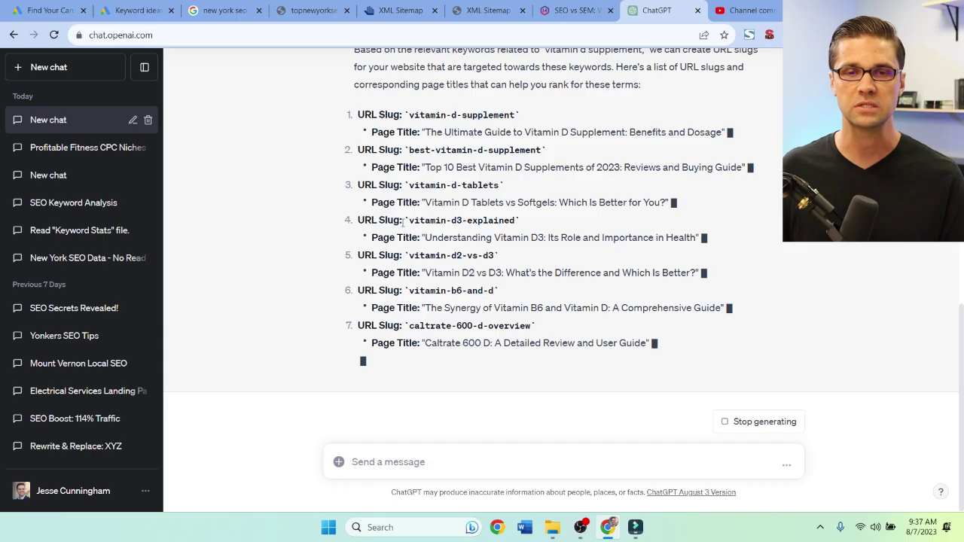
scroll(435, 289, "up", 1)
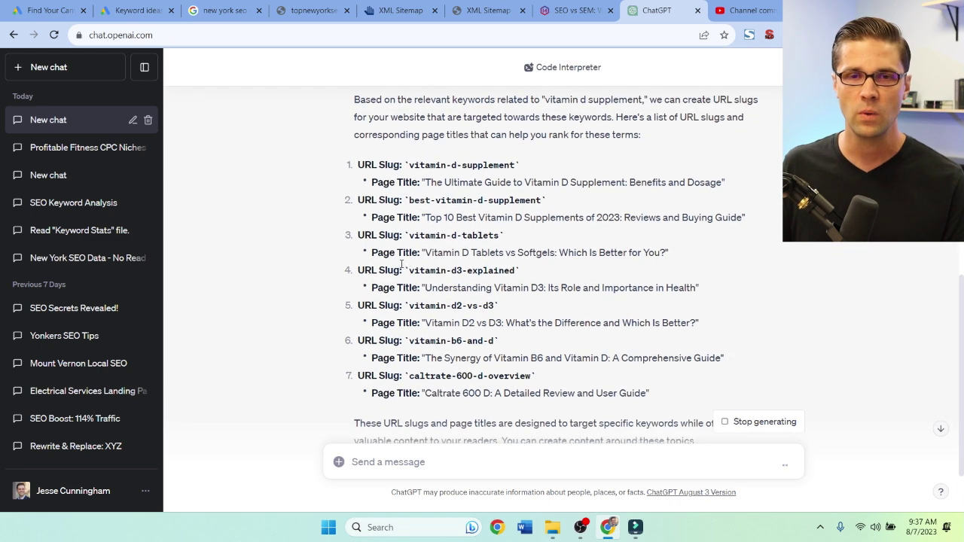
left_click_drag(426, 288, 544, 288)
key("ctrl+c")
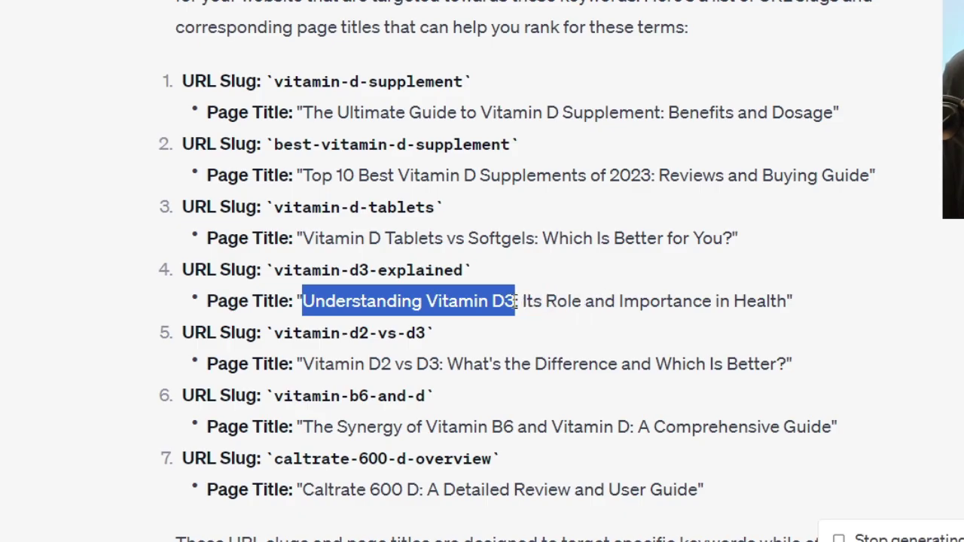
Scroll the 'Understanding Vitamin D3' Google results past the ads to People also ask and organic listings.
left_click(470, 330)
scroll(320, 357, "down", 2)
scroll(320, 357, "up", 1)
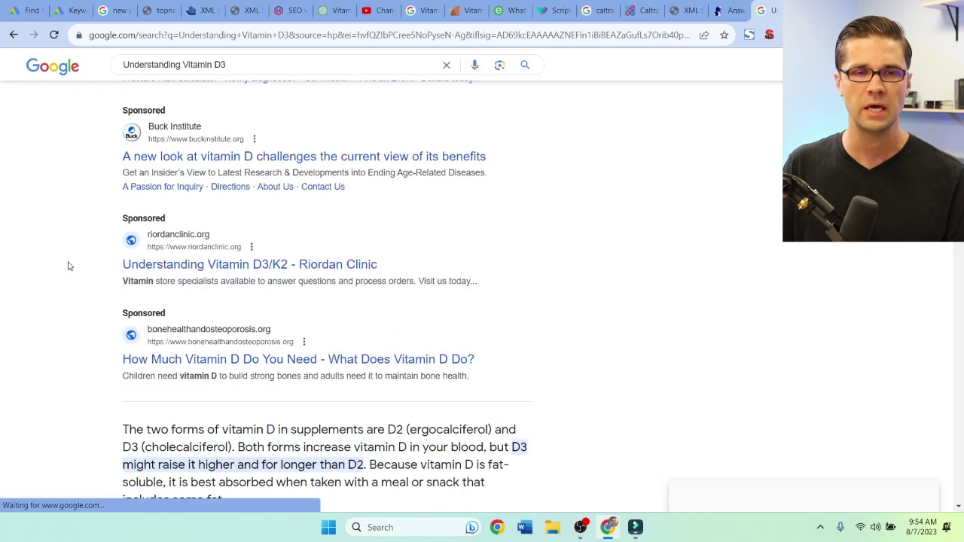
scroll(67, 265, "down", 3)
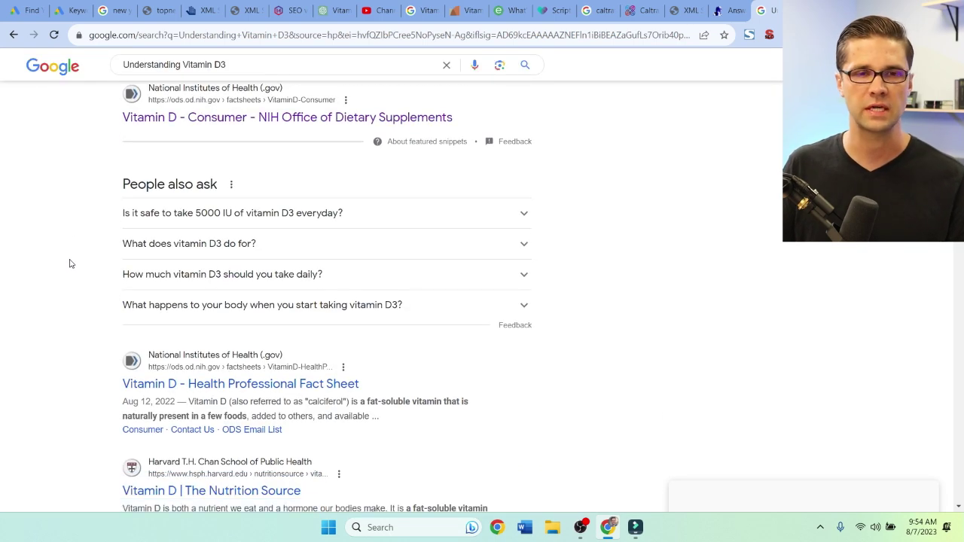
scroll(72, 254, "down", 2)
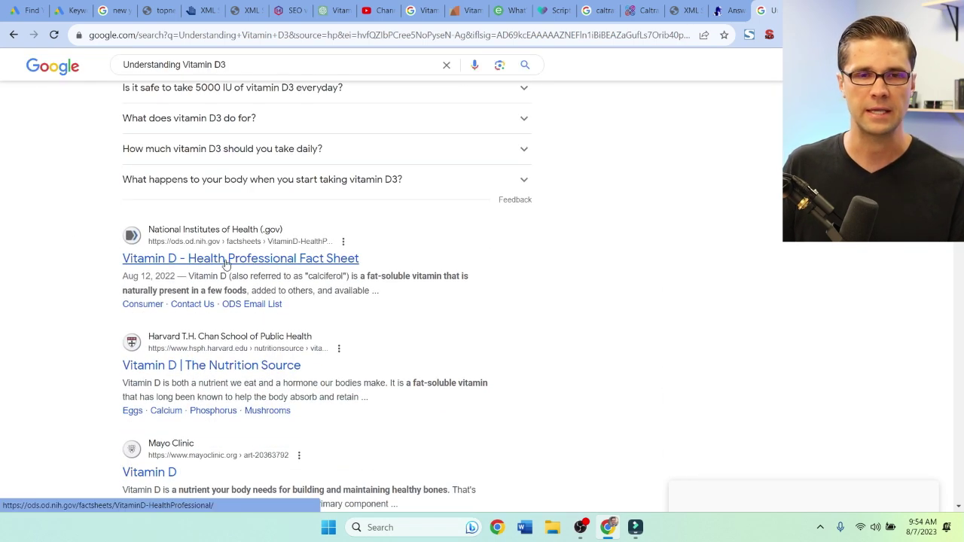
scroll(73, 343, "down", 2)
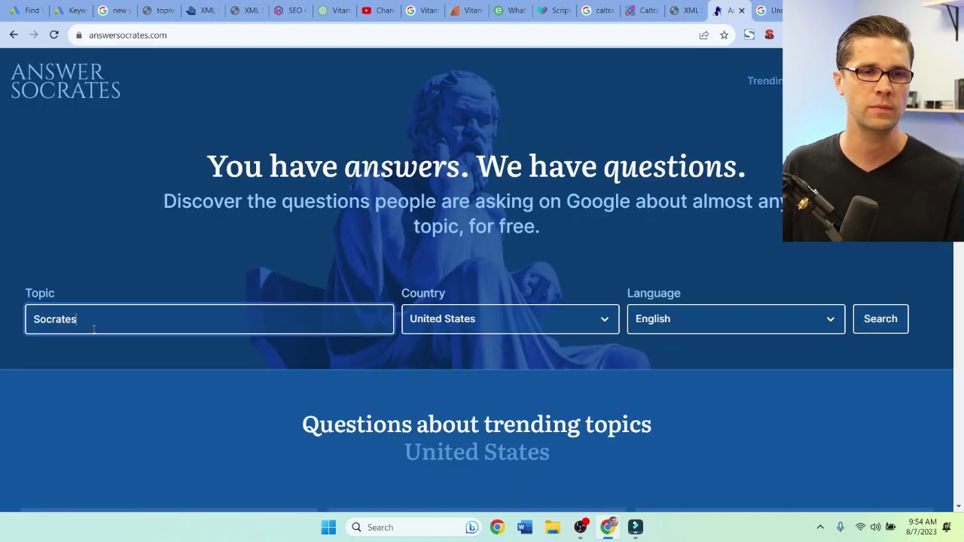
Search AnswerSocrates for 'Understanding Vitamin D3' and scroll its 48 questions.
double_click(94, 328)
key("ctrl+v")
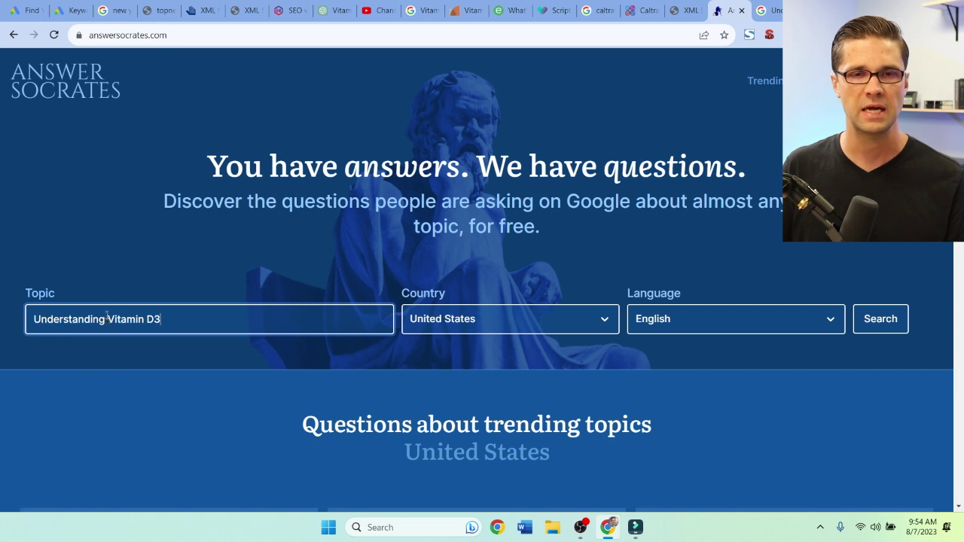
key("Return")
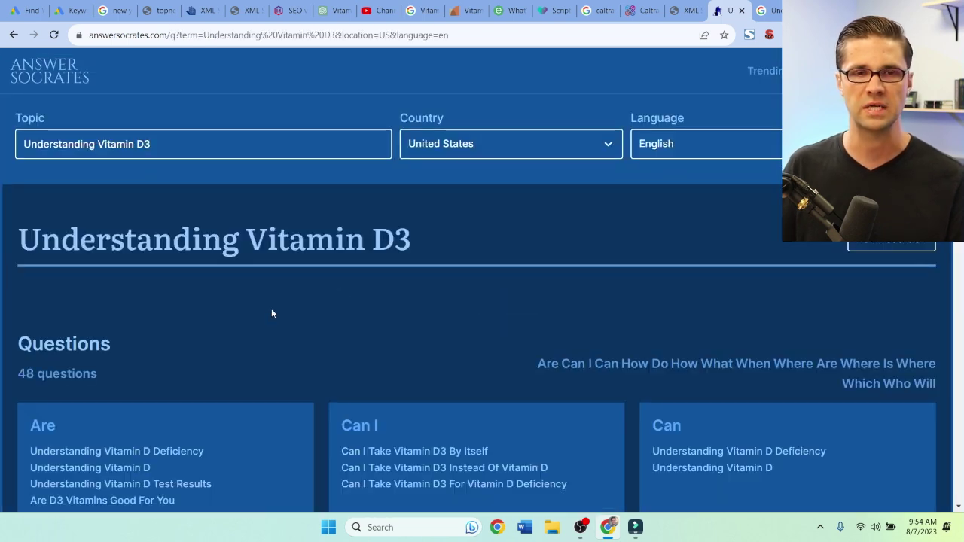
scroll(228, 298, "down", 3)
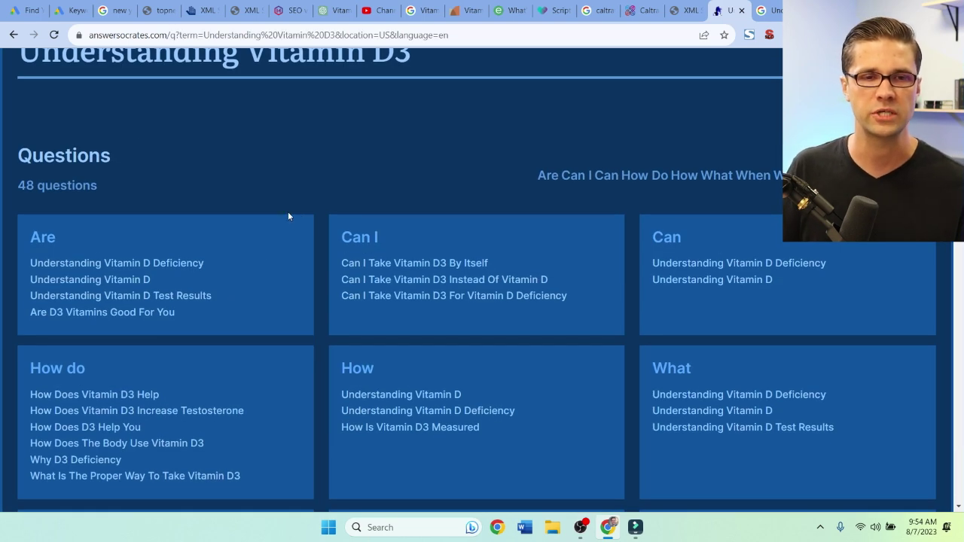
scroll(281, 215, "down", 6)
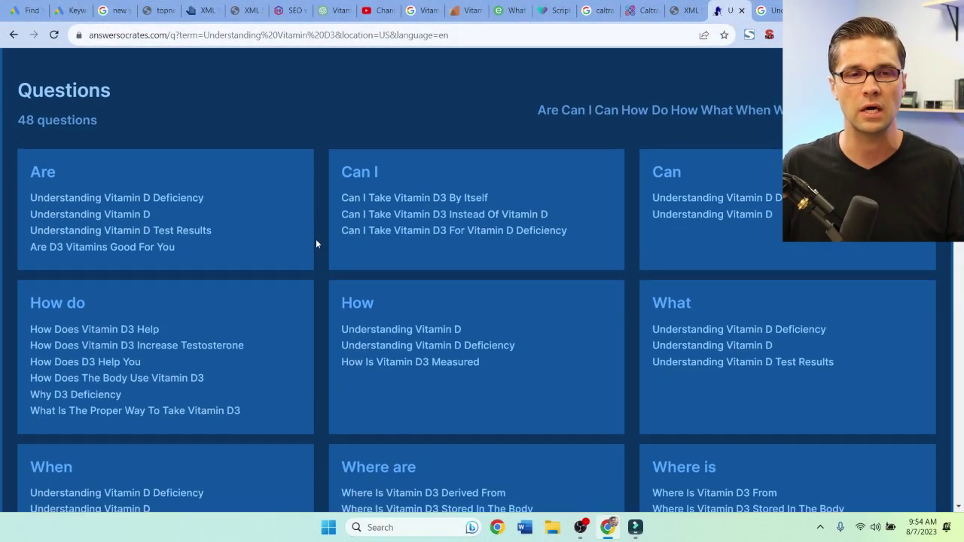
scroll(312, 246, "down", 1)
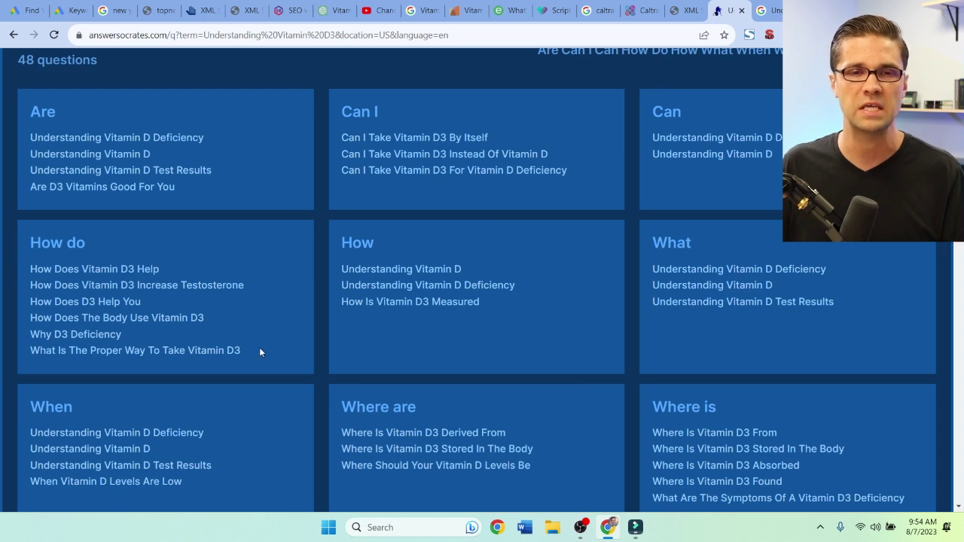
Copy 'What Is The Proper Way To Take Vitamin D3' and select the Google query to replace.
left_click_drag(260, 351, 20, 358)
key("ctrl+c")
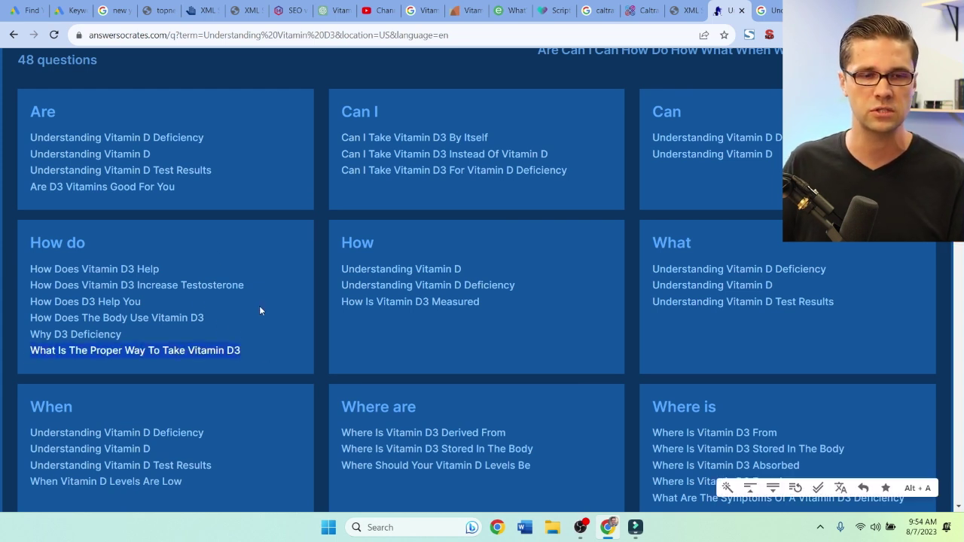
left_click(118, 358)
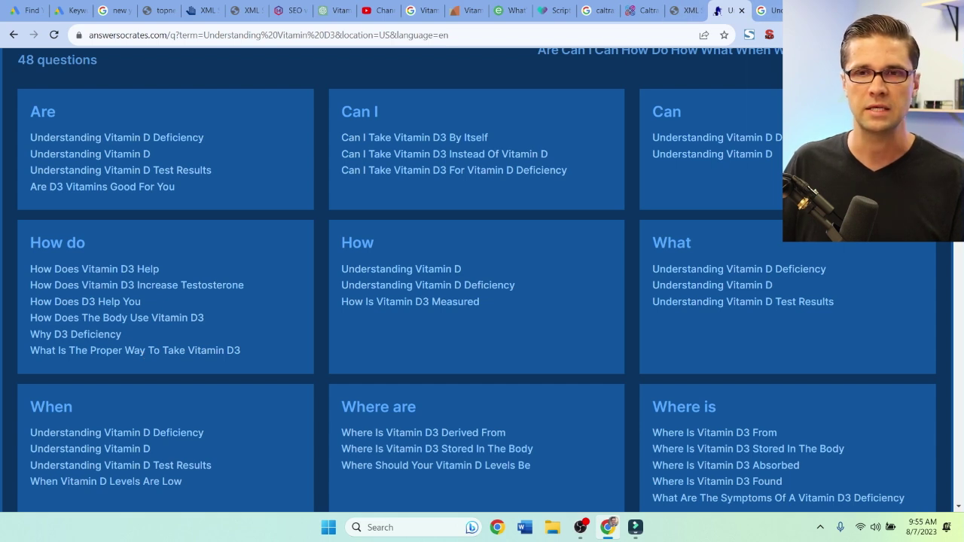
left_click(771, 8)
triple_click(293, 65)
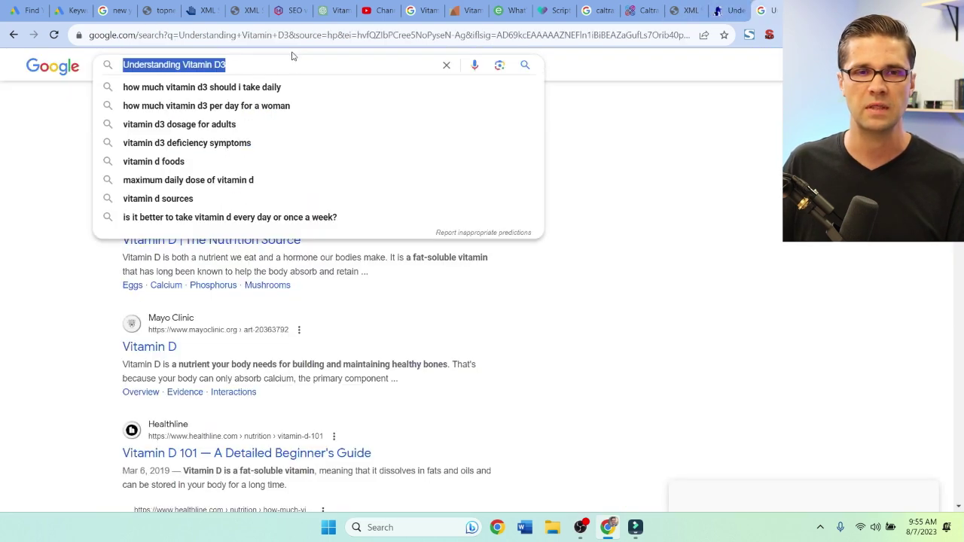
Search Google for 'What Is The Proper Way To Take Vitamin D3' and scroll through the results.
key("ctrl+v")
key("Return")
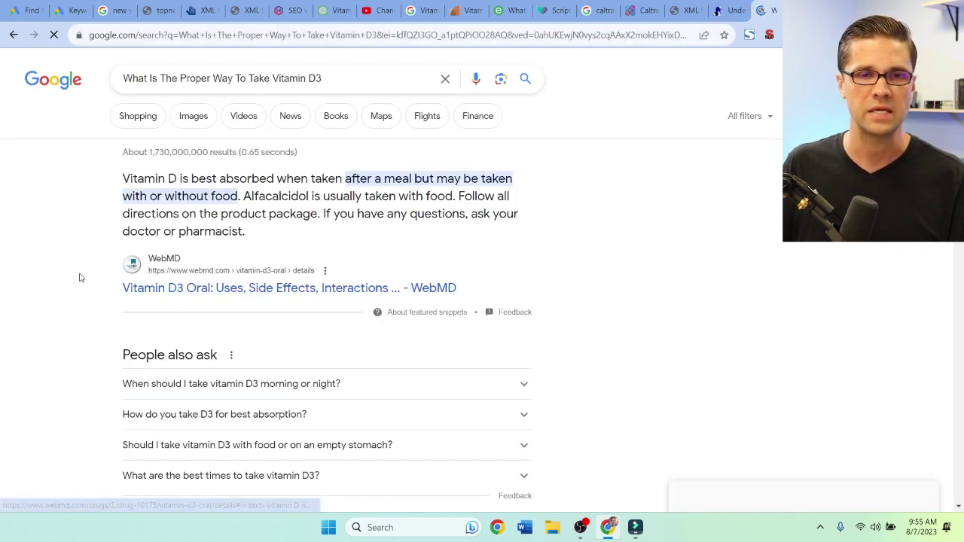
scroll(79, 277, "down", 5)
scroll(83, 272, "down", 2)
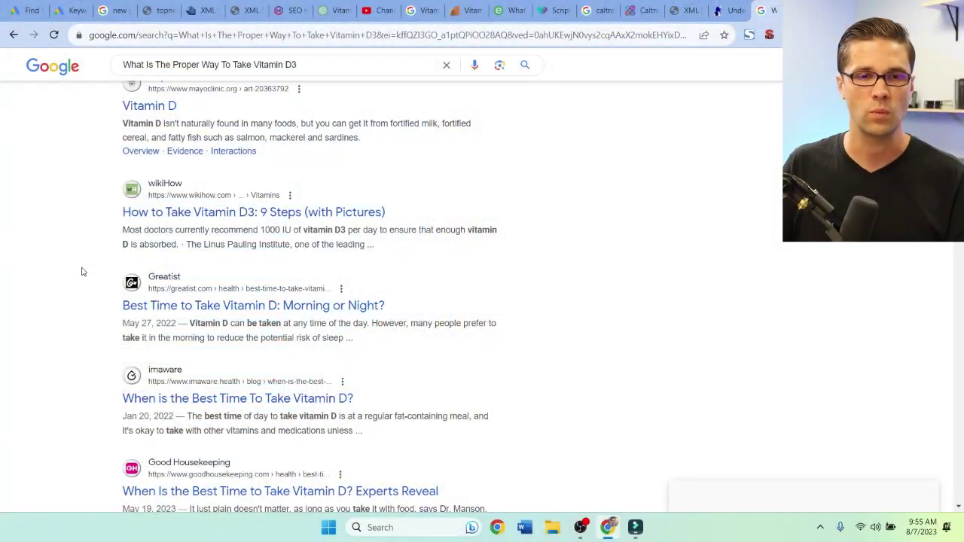
scroll(83, 272, "down", 4)
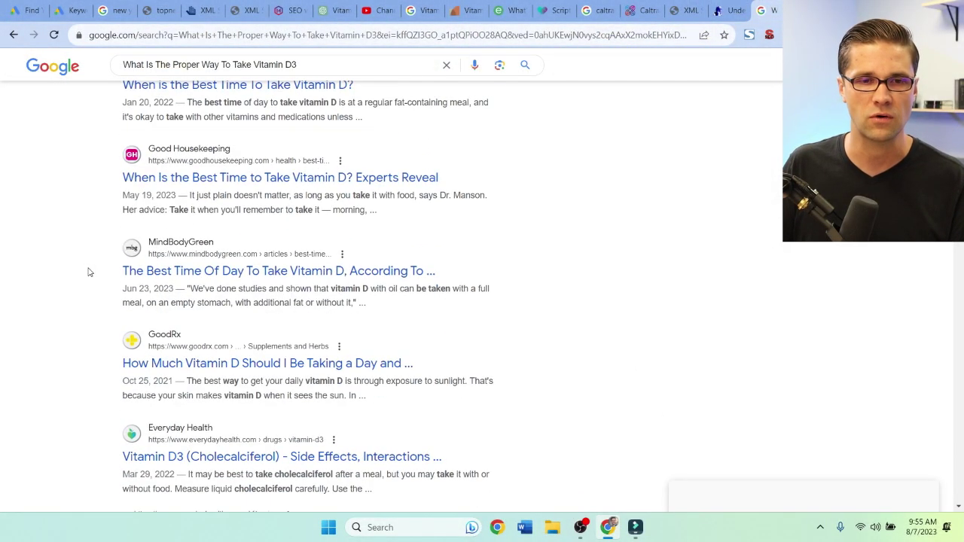
scroll(88, 272, "down", 3)
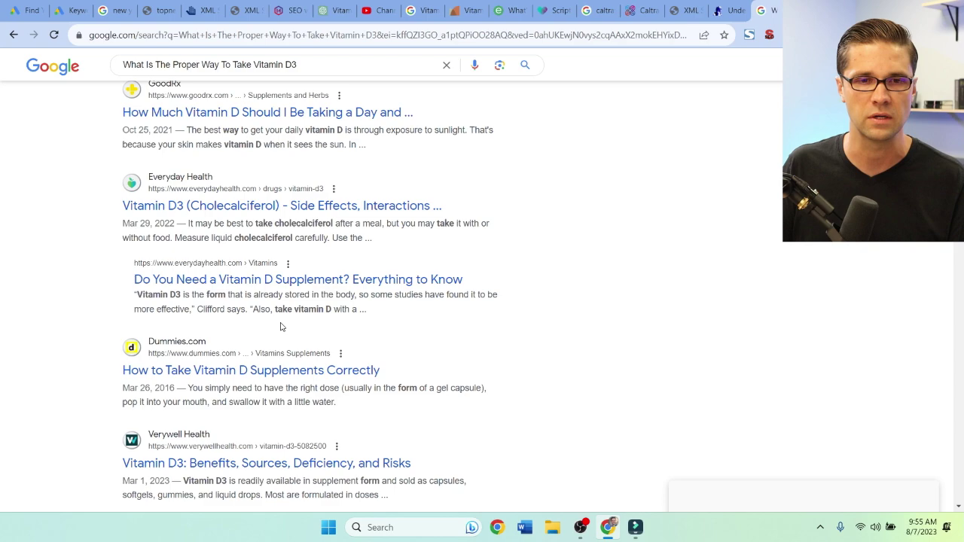
scroll(58, 340, "down", 3)
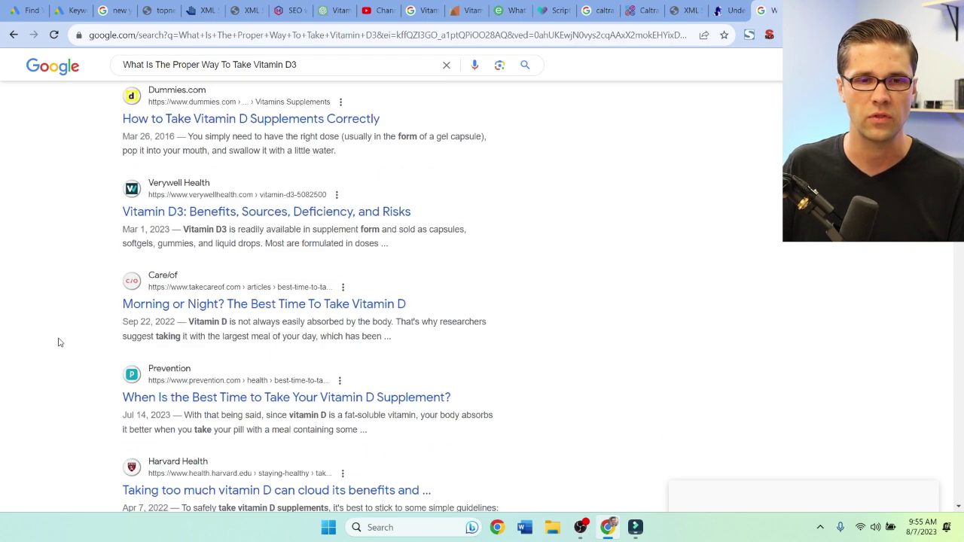
scroll(58, 335, "down", 4)
scroll(57, 332, "down", 10)
Select 'What Are The Symptoms Of A Vitamin D3 Deficiency' under Where is in AnswerSocrates.
left_click(721, 9)
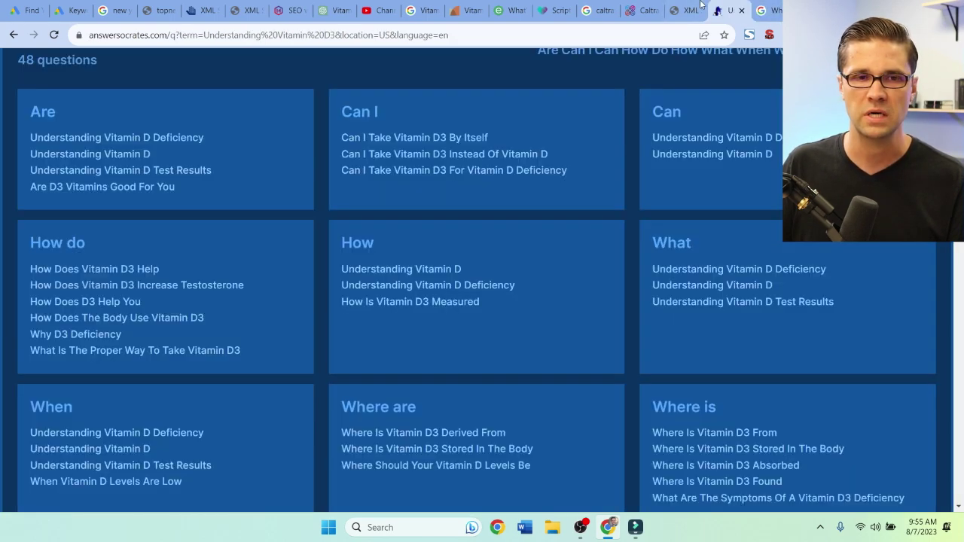
scroll(326, 253, "down", 3)
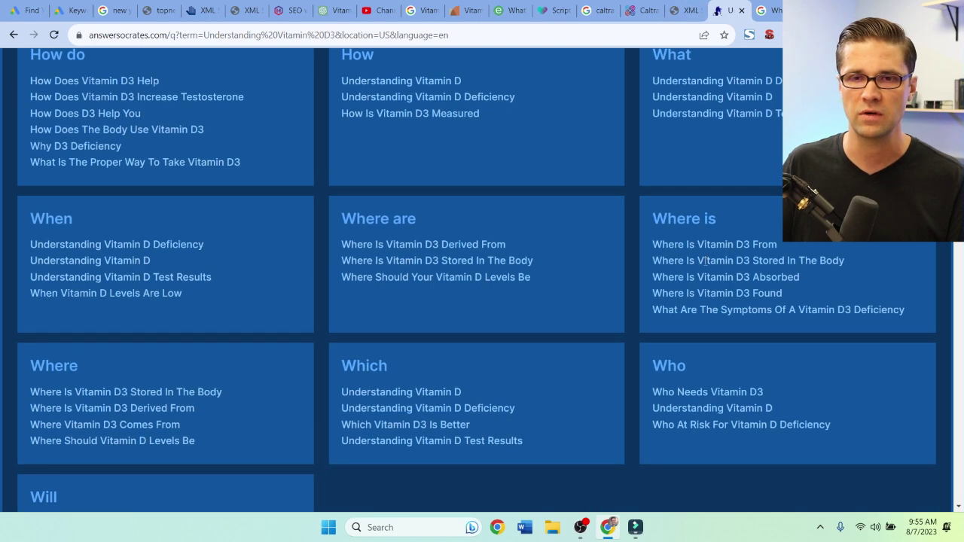
scroll(603, 301, "down", 1)
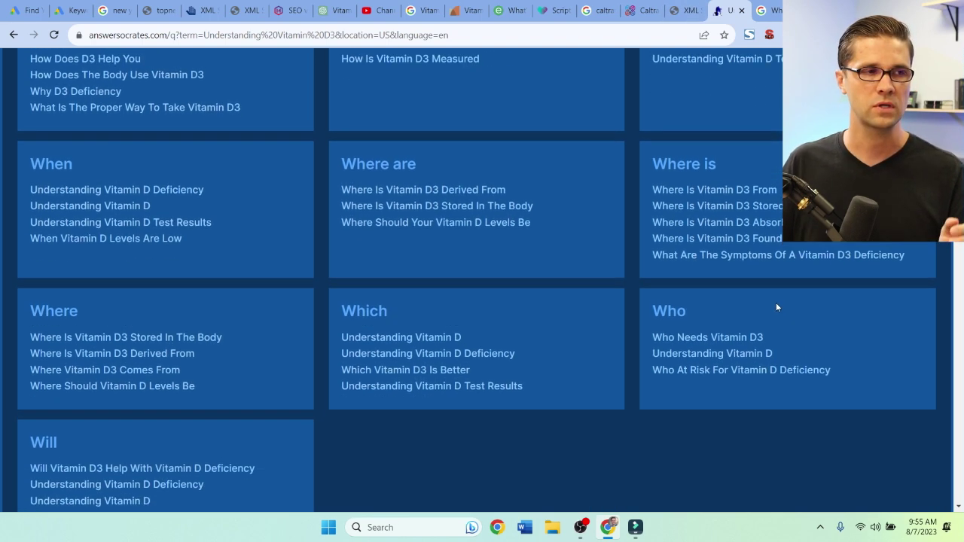
scroll(776, 305, "up", 1)
left_click_drag(917, 310, 750, 310)
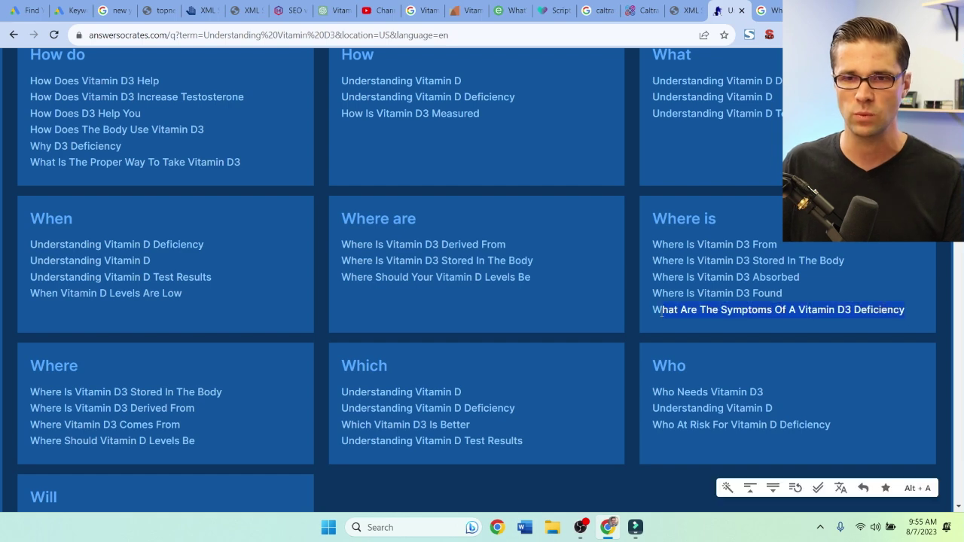
Replace the Google query with 'What Are The Symptoms Of A Vitamin D3 Deficiency' and search.
left_click(767, 9)
left_click(343, 66)
key("ctrl+a")
type("What Are The Symptoms Of A Vitamin D3 Deficiency")
key("Return")
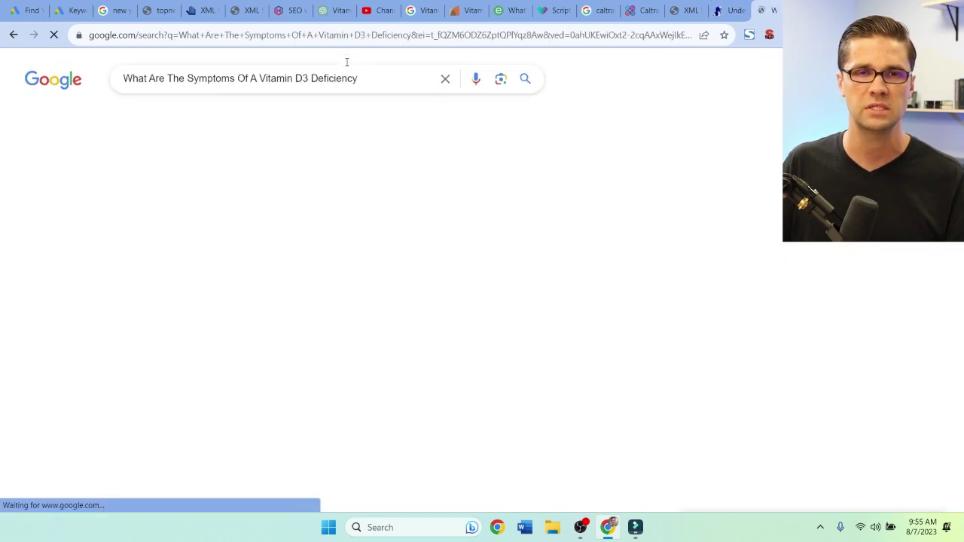
Scroll down through the deficiency-symptoms search results.
scroll(65, 276, "down", 4)
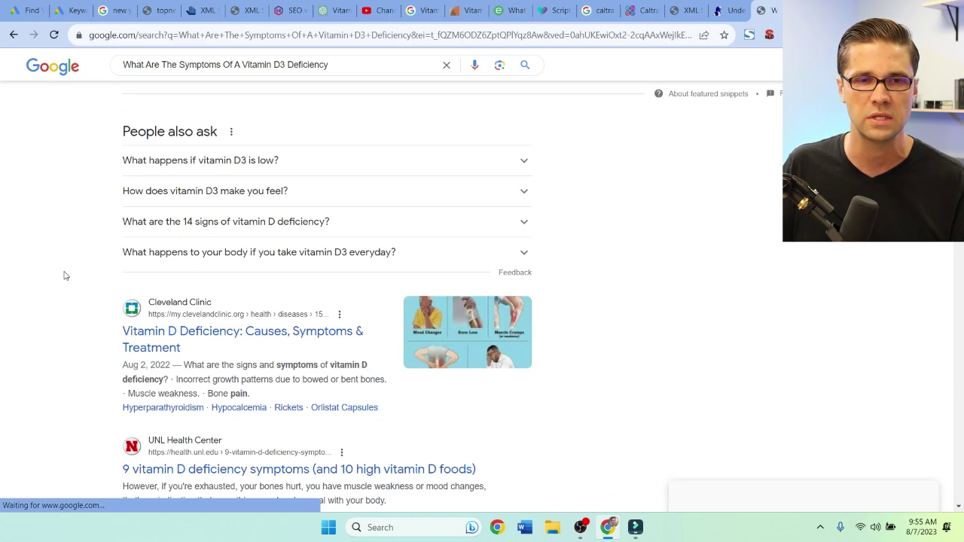
scroll(65, 275, "down", 3)
scroll(65, 276, "down", 2)
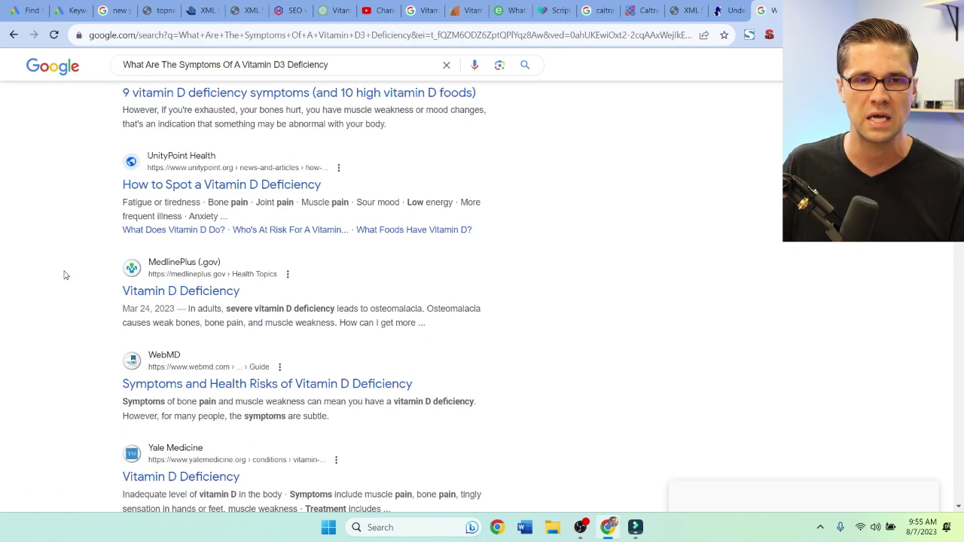
scroll(65, 275, "down", 3)
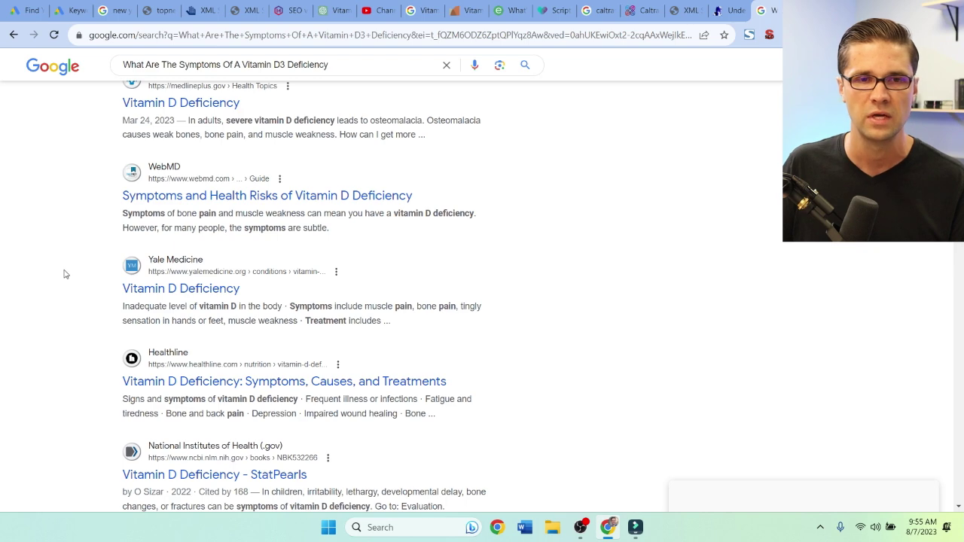
scroll(65, 273, "down", 2)
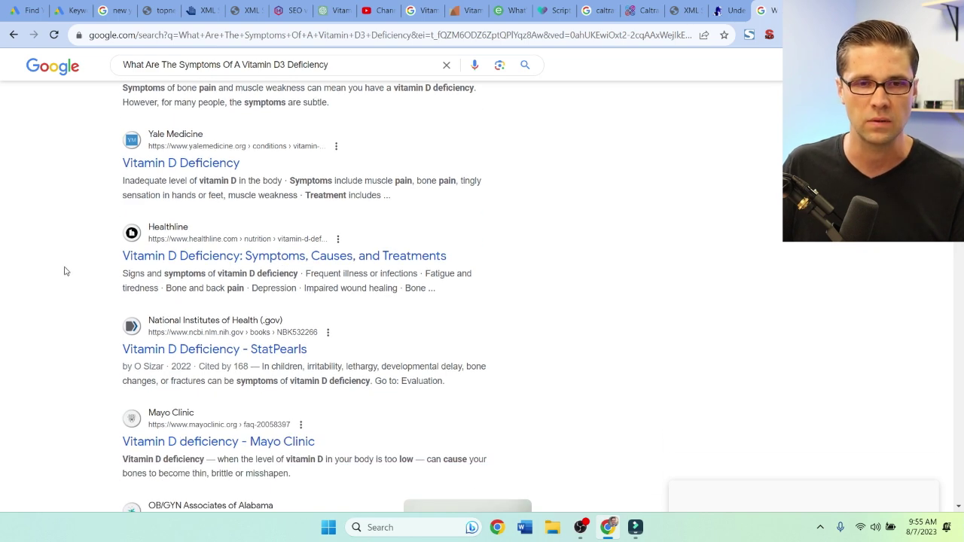
scroll(64, 271, "down", 6)
scroll(65, 272, "down", 7)
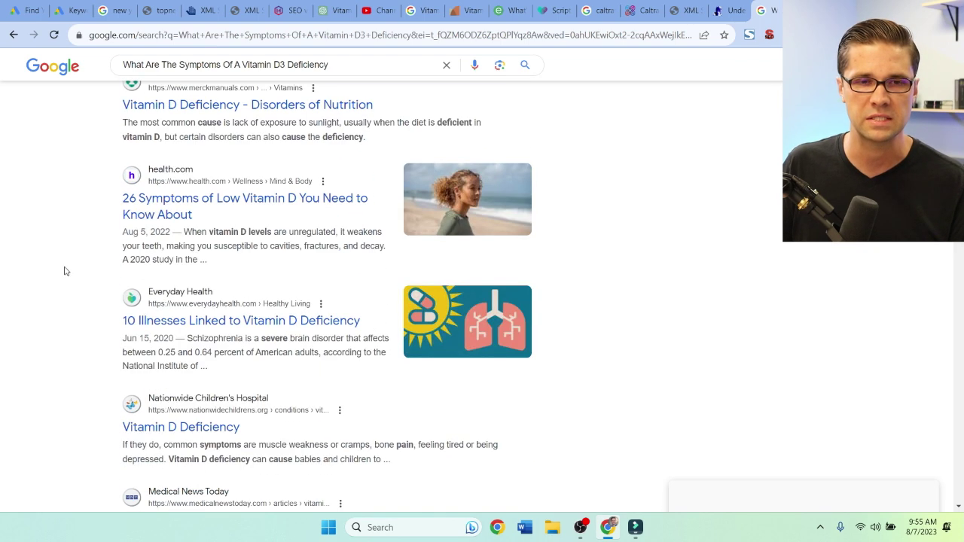
scroll(65, 269, "down", 6)
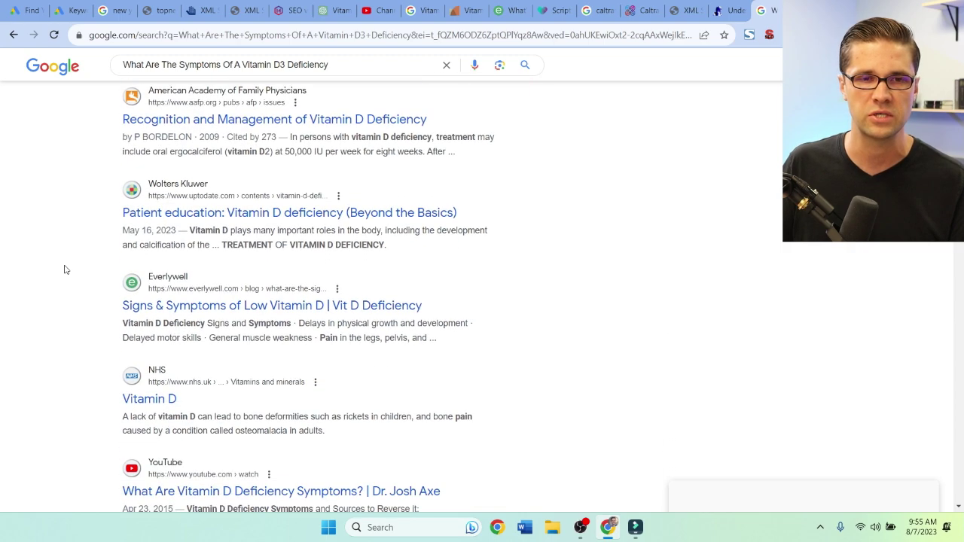
scroll(65, 270, "down", 8)
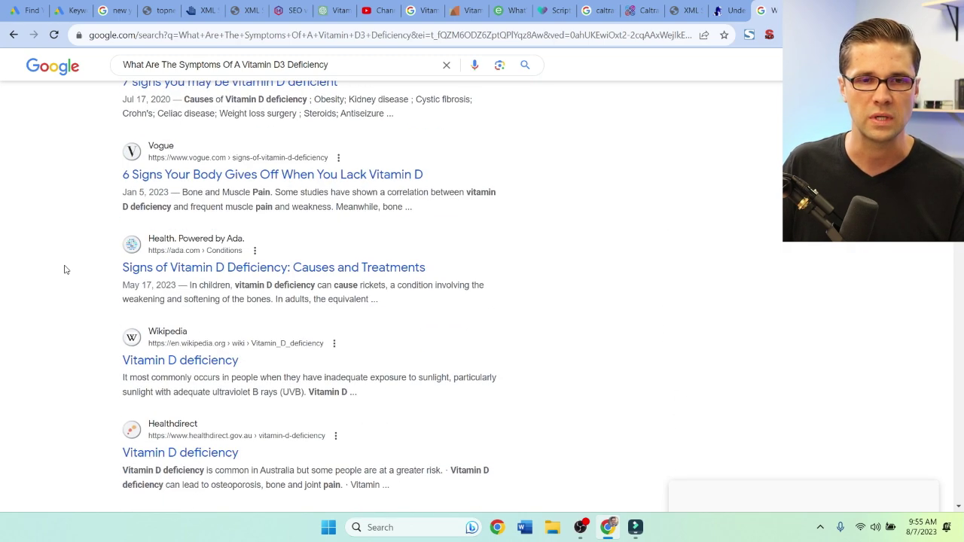
scroll(65, 270, "down", 4)
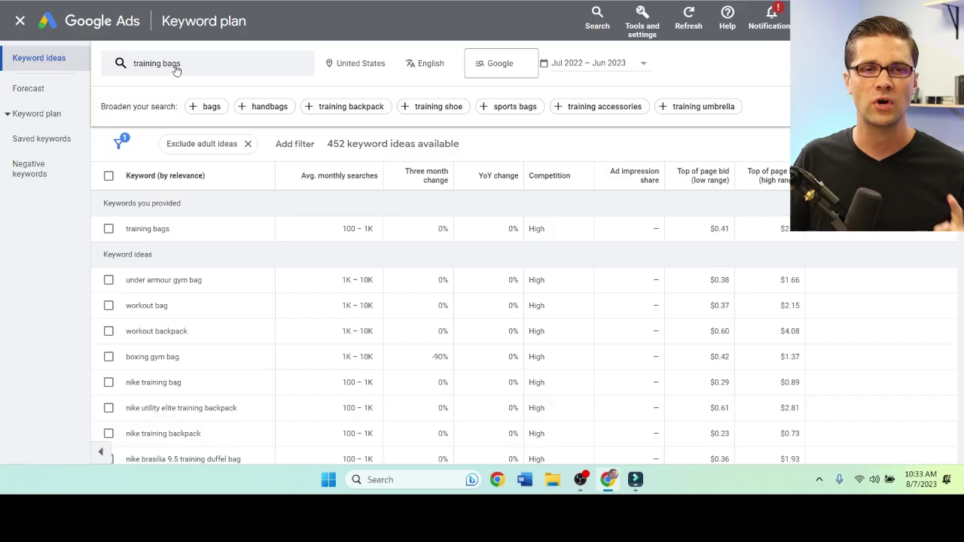
Fetch the 452 keyword ideas for 'training bags' and scroll the results table.
left_click(324, 120)
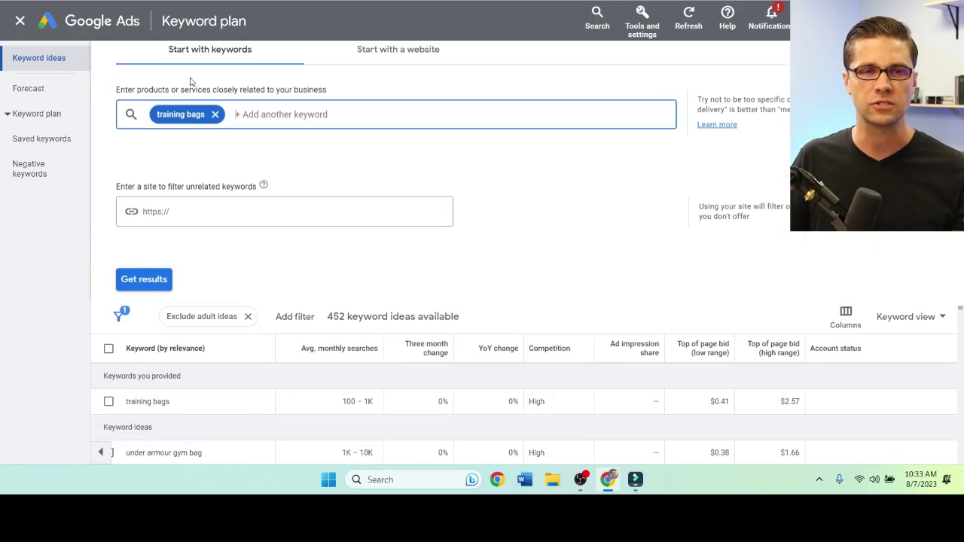
left_click(143, 290)
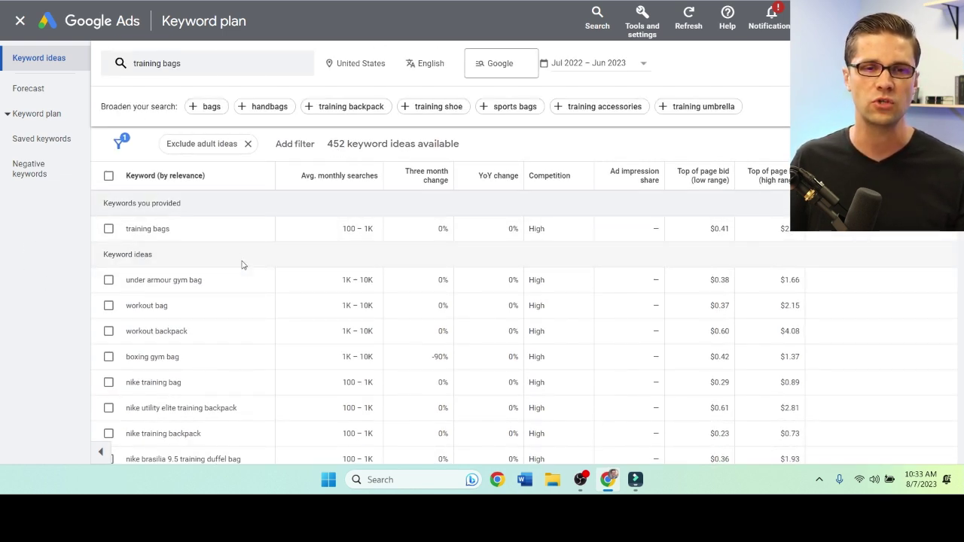
scroll(242, 265, "down", 10)
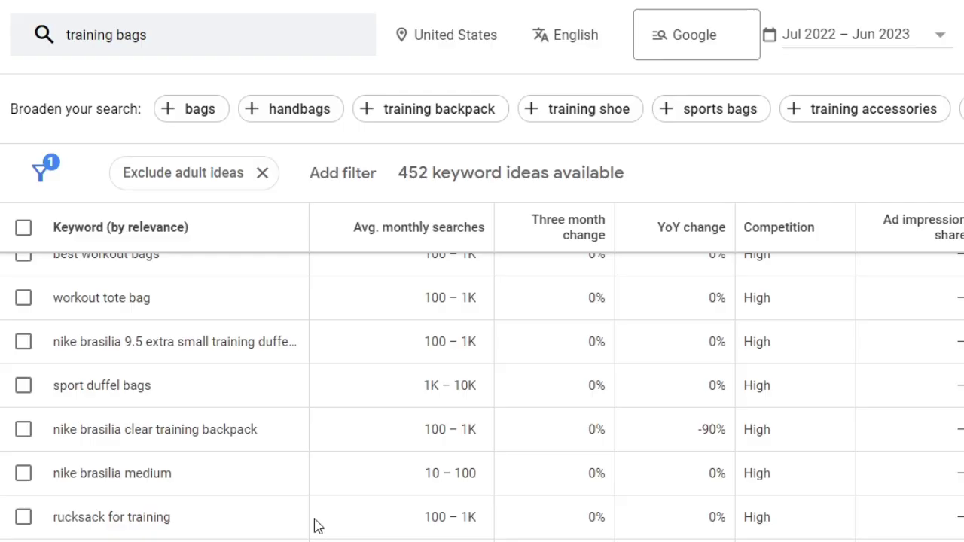
scroll(317, 525, "down", 15)
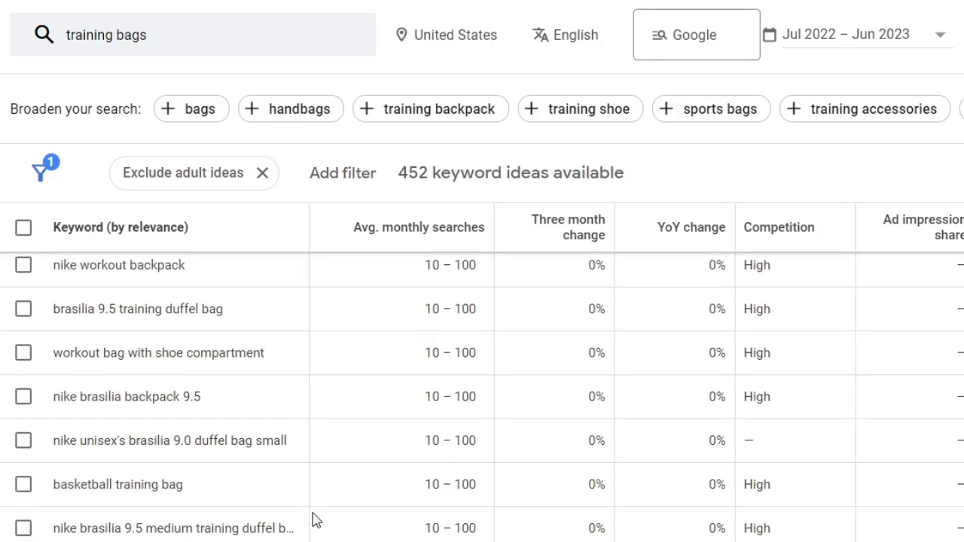
scroll(313, 515, "up", 20)
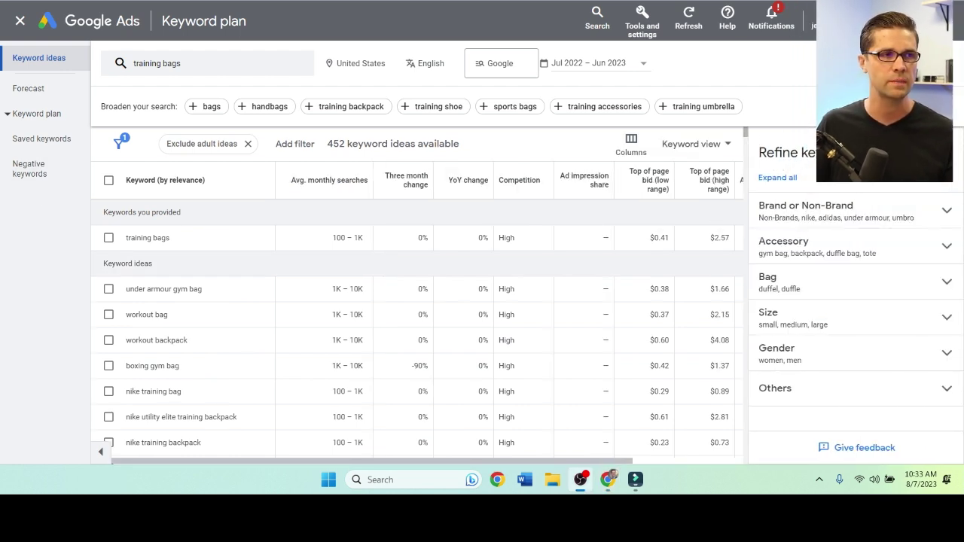
Exclude Fashion Brand and Other Brands keywords under Brand or Non-Brand.
left_click(831, 217)
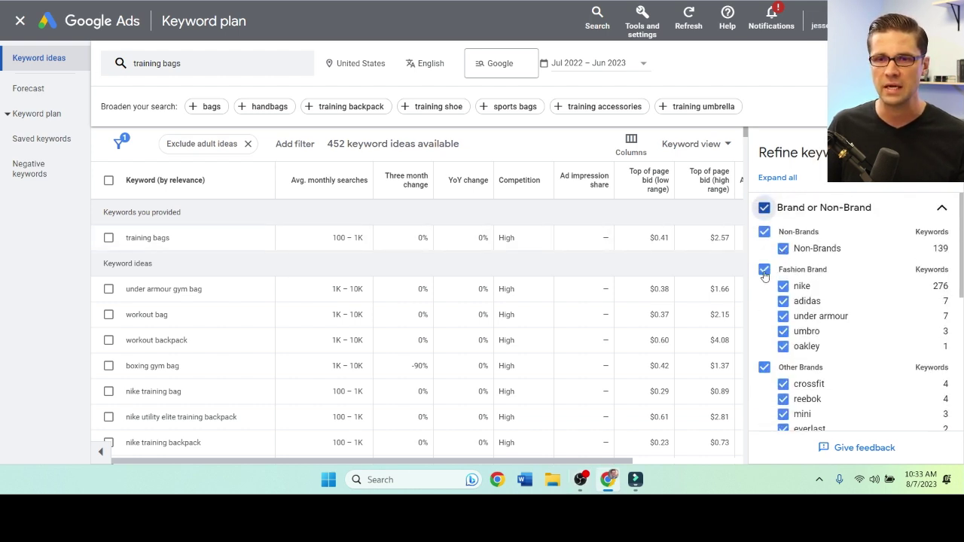
left_click(765, 270)
scroll(784, 336, "down", 1)
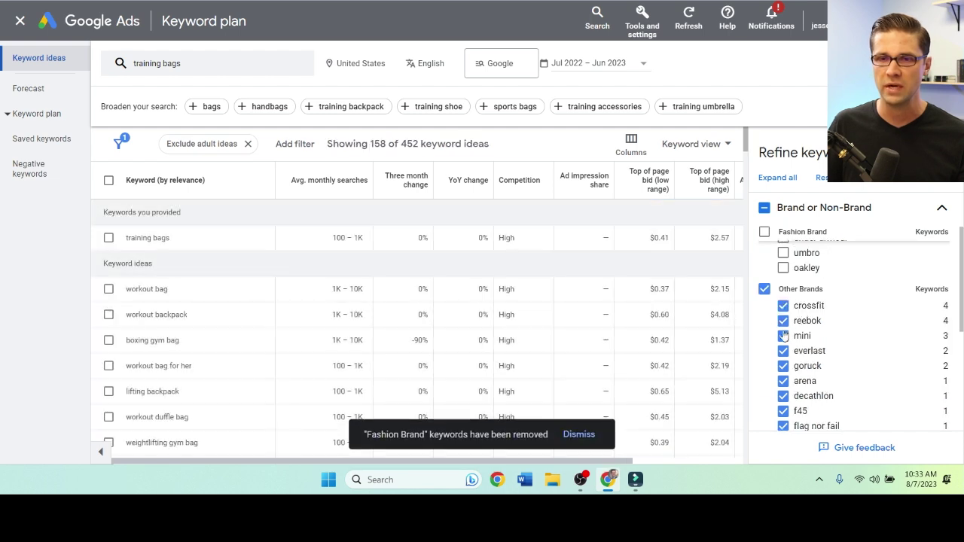
left_click(765, 289)
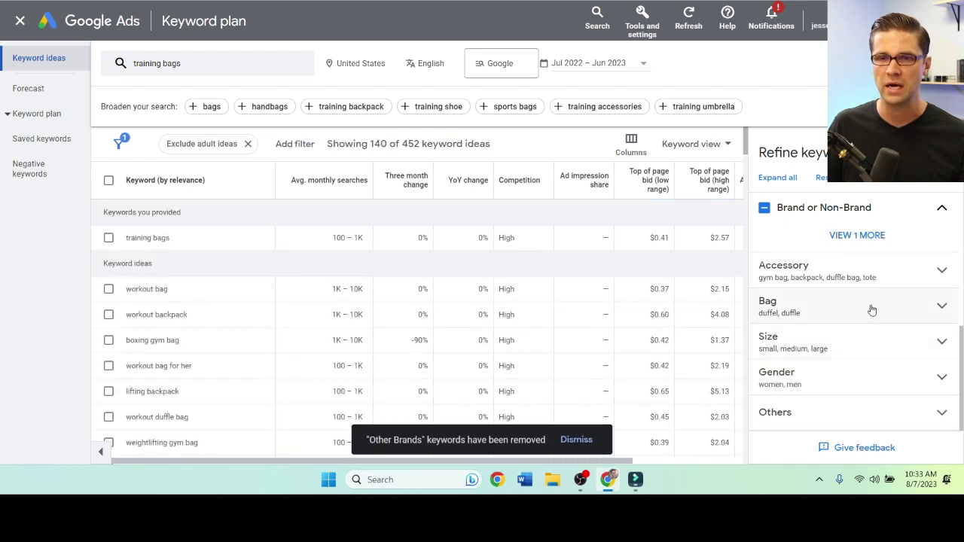
scroll(872, 311, "up", 1)
scroll(874, 315, "up", 3)
scroll(874, 316, "down", 2)
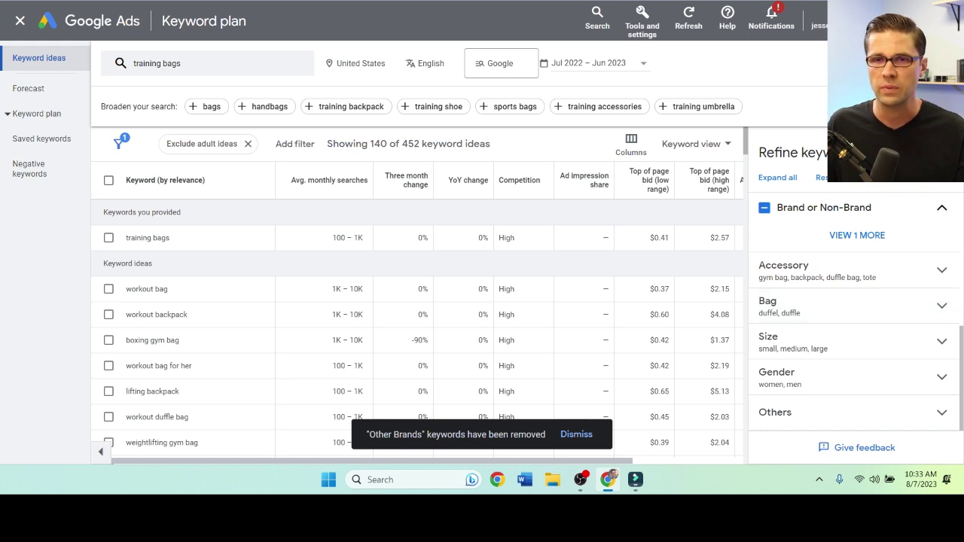
Close the refine panel and scroll the 140 remaining training bags ideas.
left_click(949, 153)
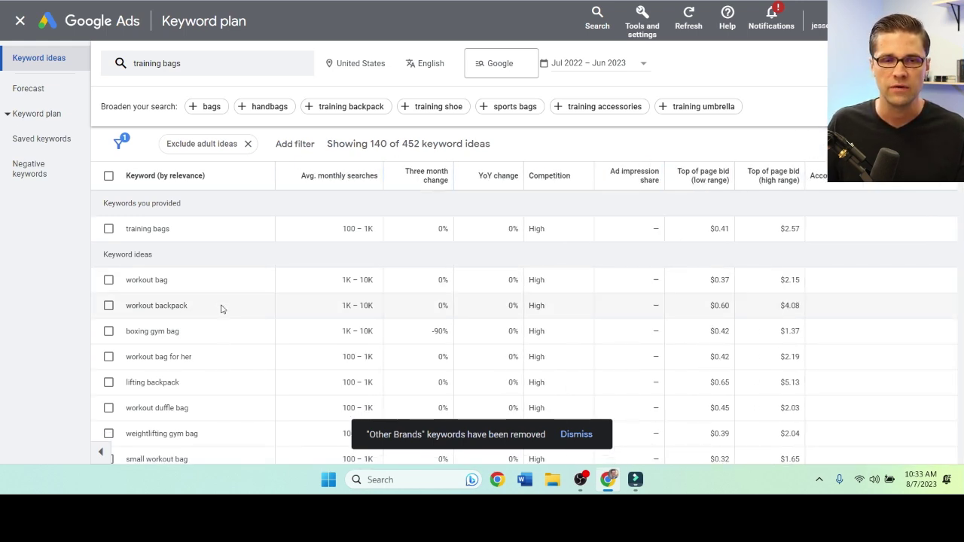
scroll(226, 339, "down", 5)
scroll(226, 351, "down", 3)
scroll(226, 348, "up", 5)
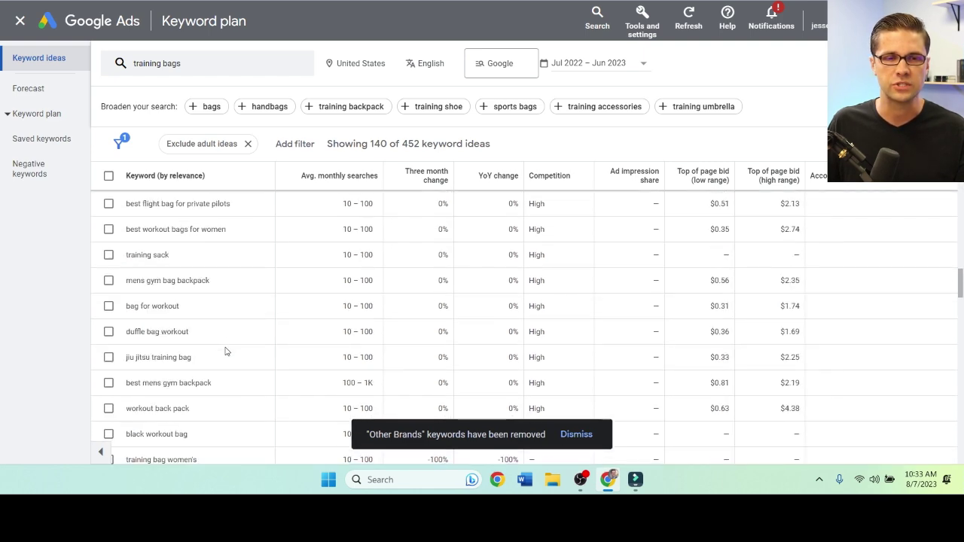
scroll(225, 344, "up", 5)
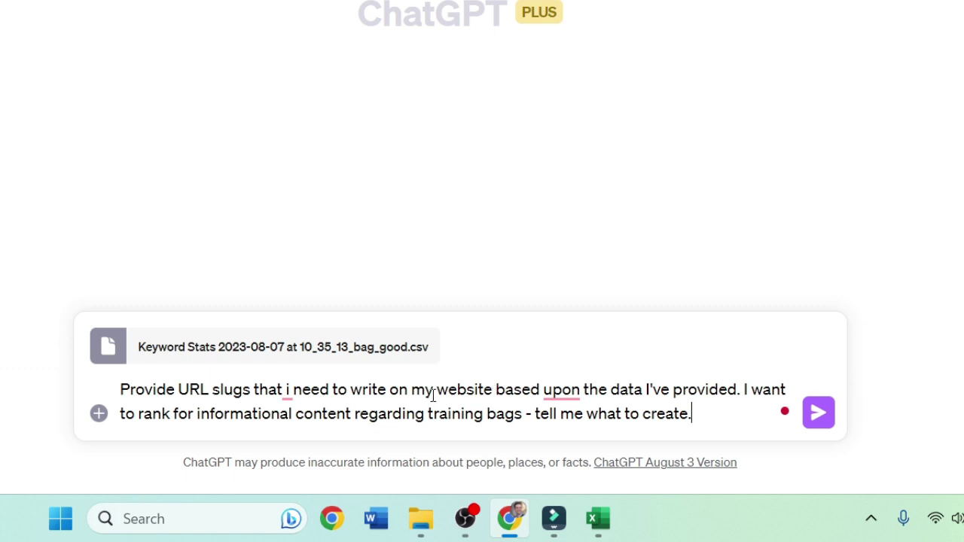
Send the URL-slug prompt for informational training-bag content, with the Keyword Stats CSV attached.
left_click_drag(350, 390, 653, 390)
left_click(654, 390)
left_click_drag(190, 414, 474, 414)
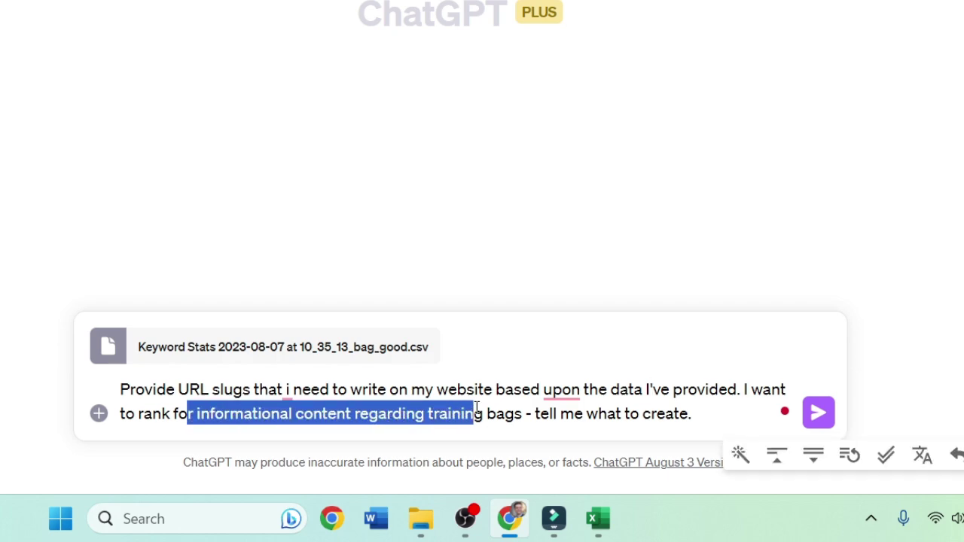
left_click(475, 412)
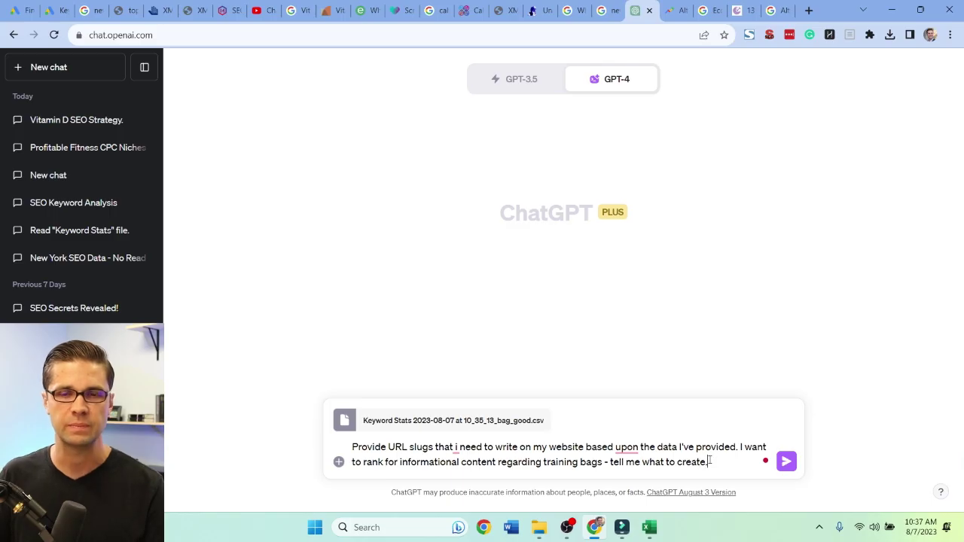
key("Return")
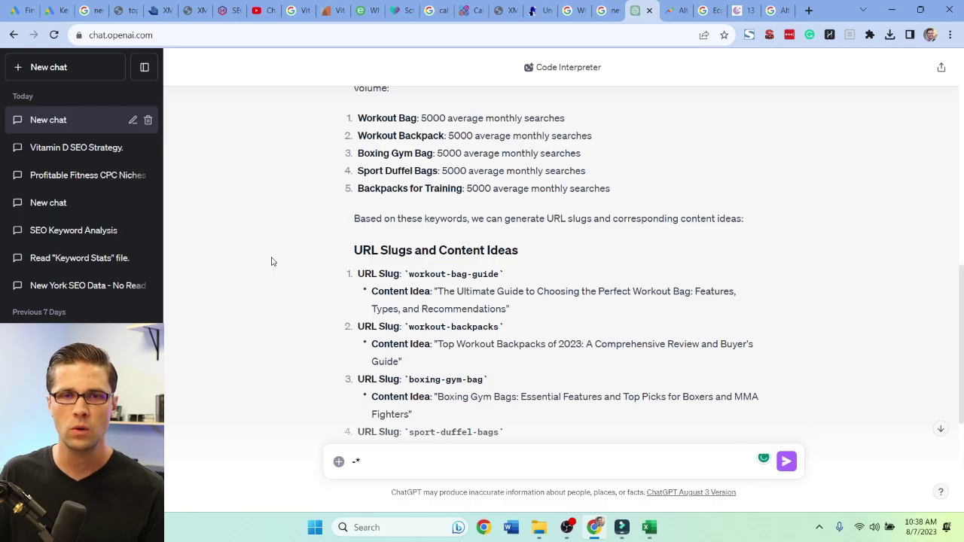
Review the reply's intro and its list of five high-volume training-bag keywords.
scroll(276, 258, "up", 3)
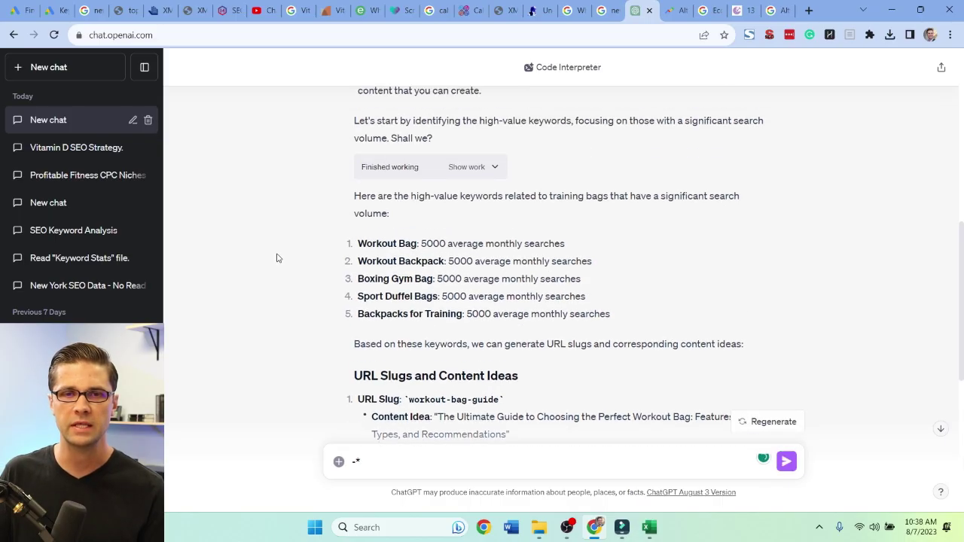
scroll(276, 260, "down", 2)
scroll(321, 239, "up", 1)
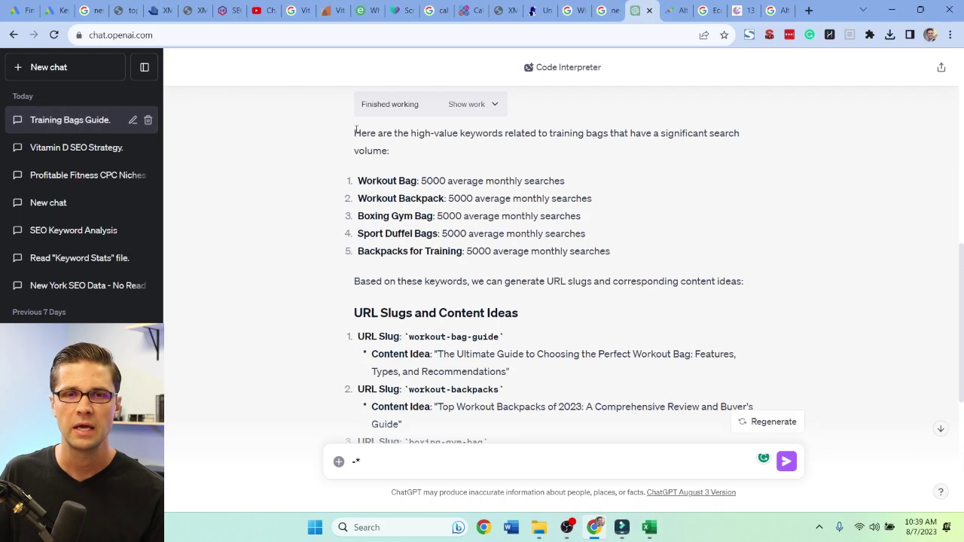
left_click_drag(354, 132, 493, 157)
left_click(255, 179)
left_click_drag(285, 141, 500, 145)
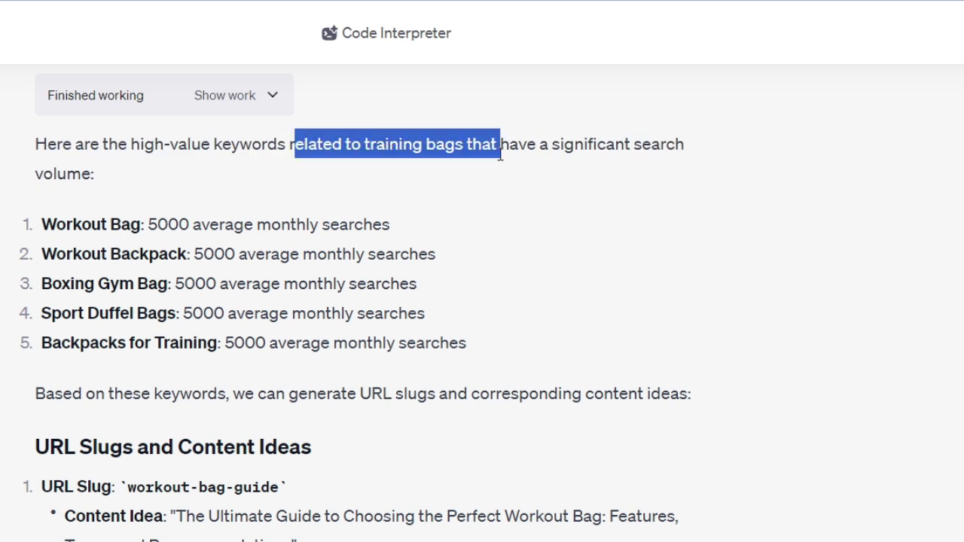
left_click(497, 180)
left_click_drag(86, 210, 510, 351)
left_click(334, 343)
Look over the proposed slugs, from workout-bag-guide to boxing-gym-bag, with their content ideas.
scroll(275, 354, "down", 1)
scroll(275, 362, "down", 1)
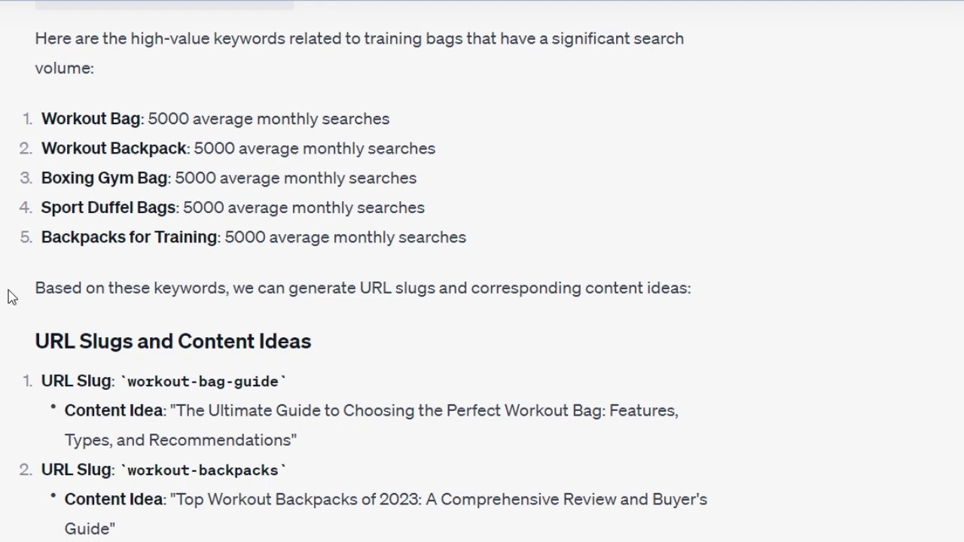
scroll(289, 334, "down", 4)
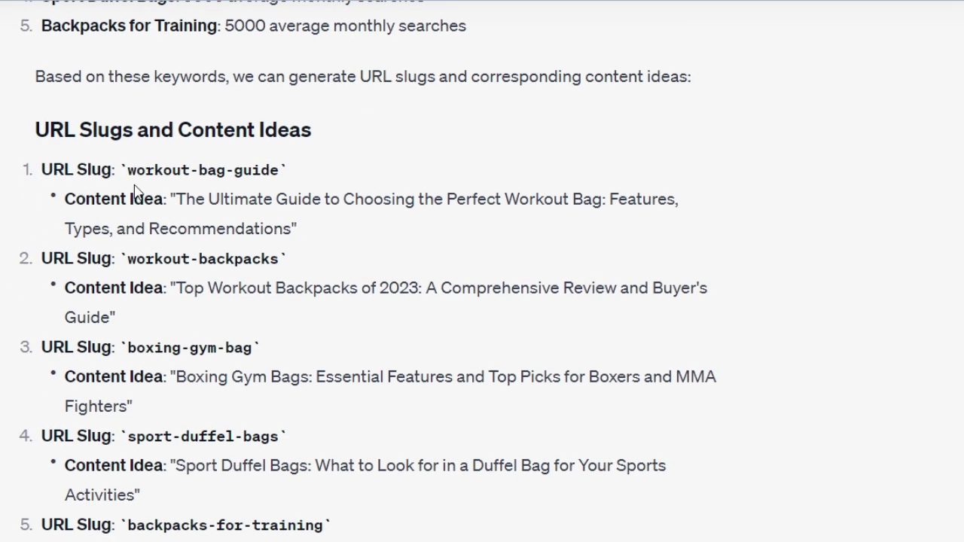
left_click_drag(127, 178, 303, 187)
left_click(279, 187)
scroll(172, 265, "down", 2)
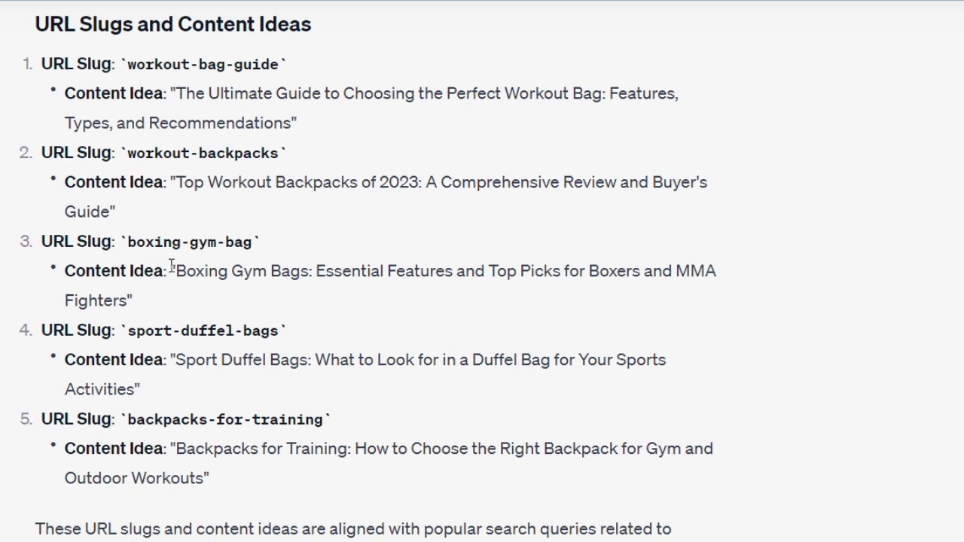
left_click_drag(146, 242, 247, 242)
left_click(199, 290)
Read the closing paragraph's advice on ranking for popular searches.
scroll(214, 292, "down", 2)
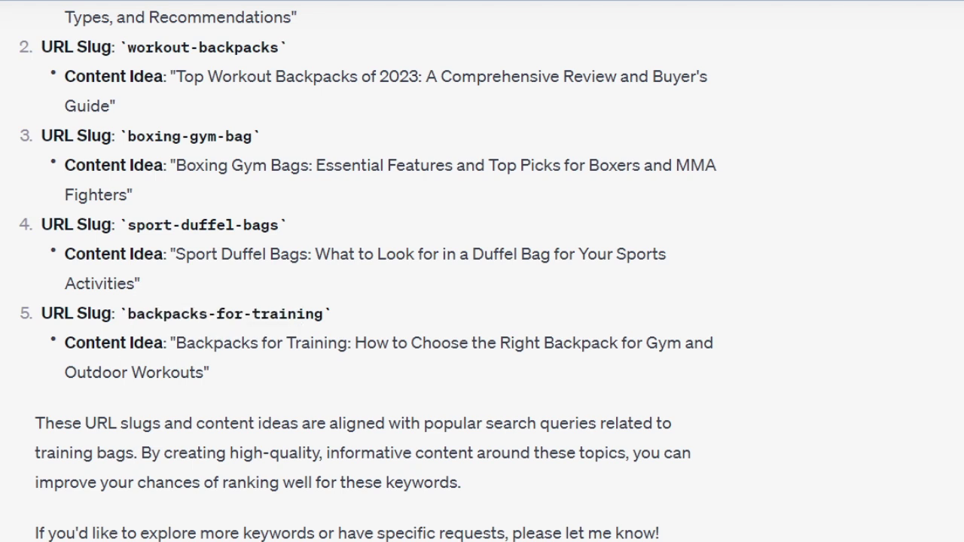
scroll(2, 360, "down", 1)
left_click_drag(35, 417, 326, 433)
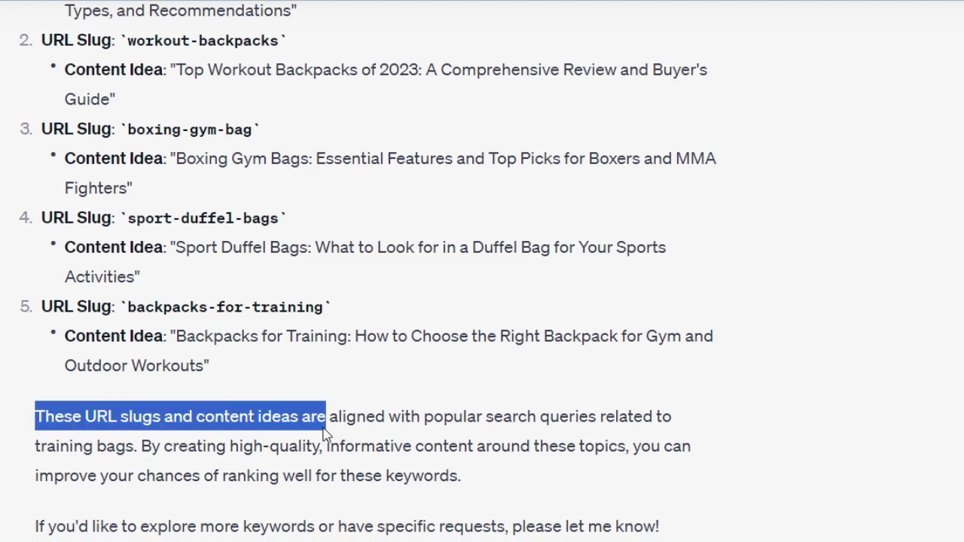
left_click_drag(449, 436, 538, 431)
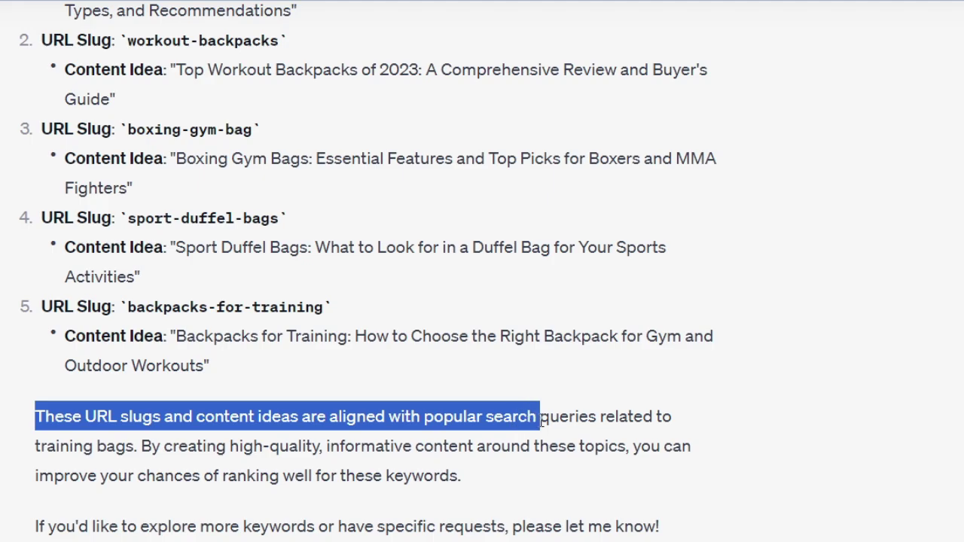
left_click(538, 430)
Follow up asking ChatGPT to favour informational over purchase intent in its slugs and ideas.
left_click(394, 449)
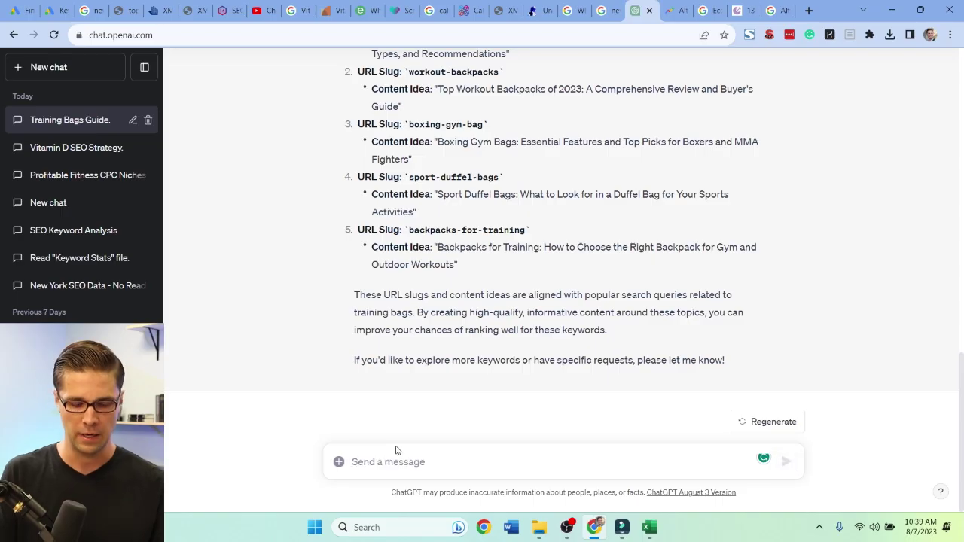
type("but")
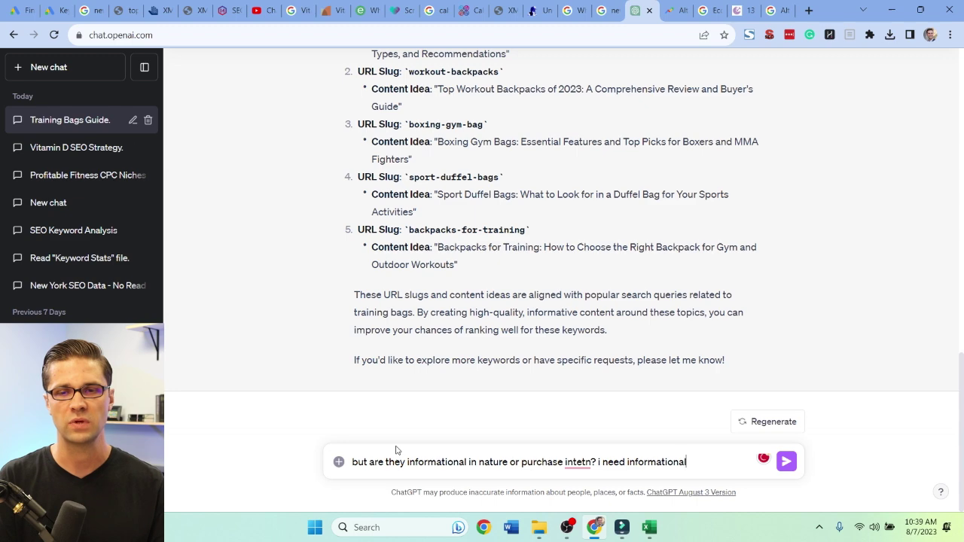
key("Return")
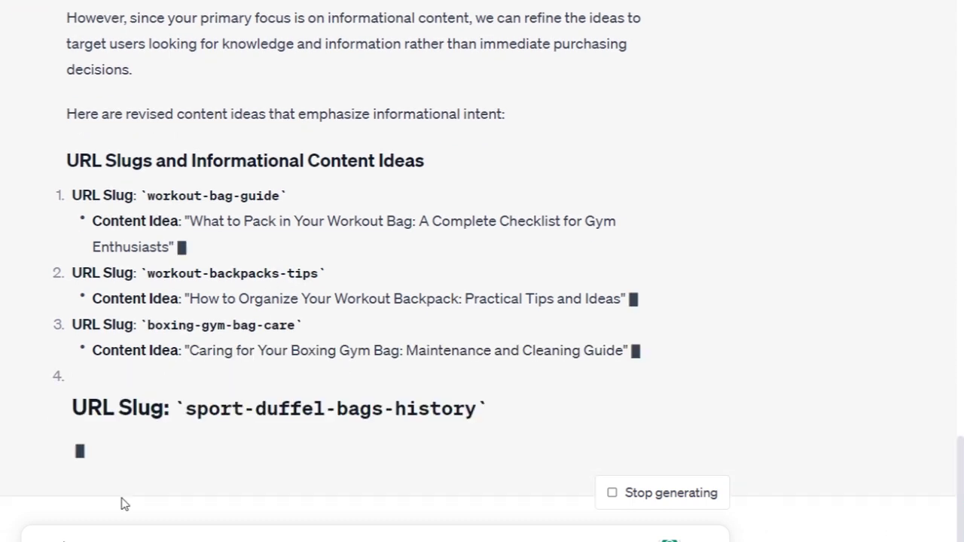
Ask for the exact potential search volume for each idea, based on the uploaded data.
type("for each o")
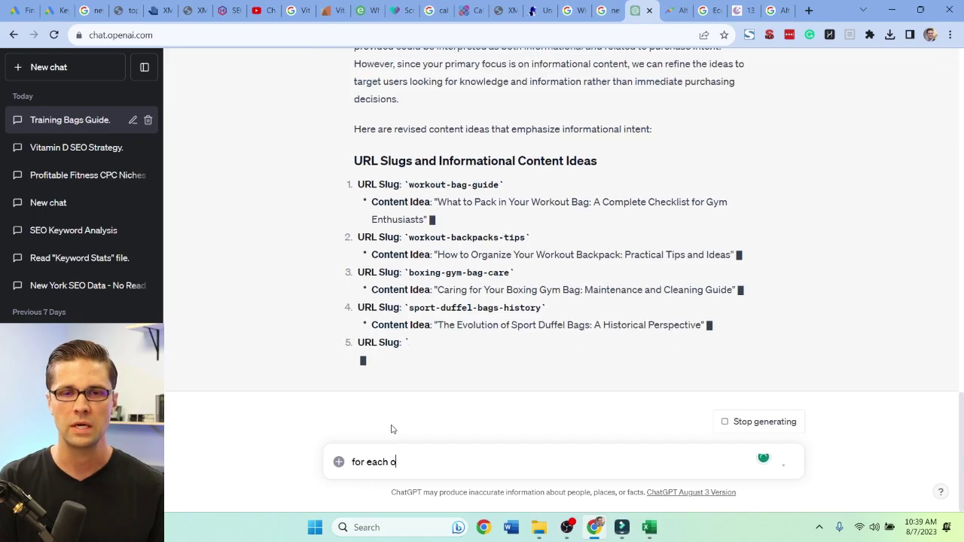
type("ne provide the exact")
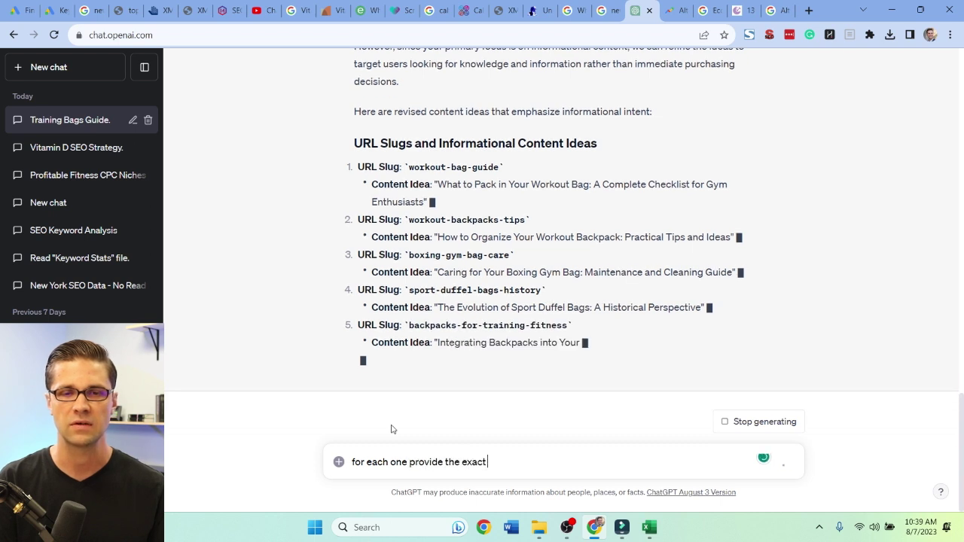
type(" potential volum")
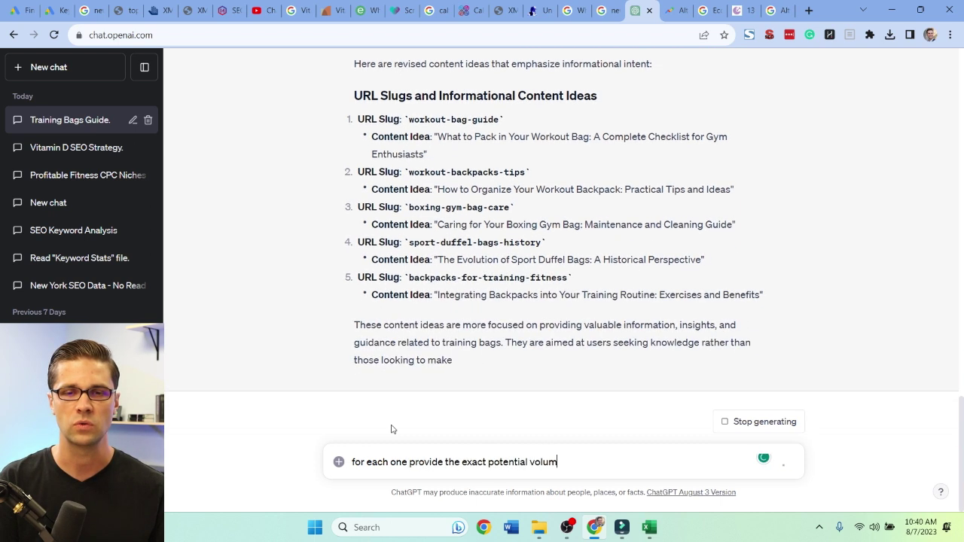
type("e of searches bas")
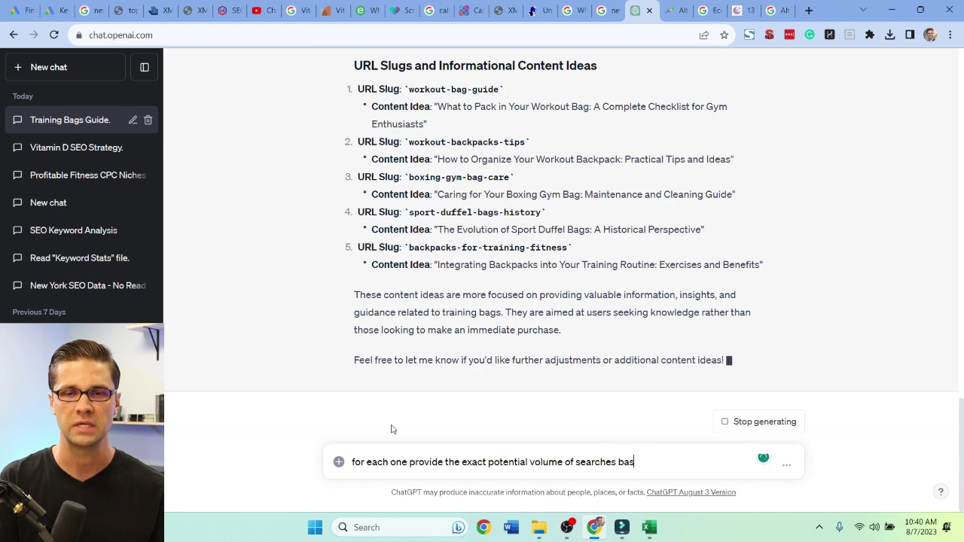
type("ed upon the data")
key("Return")
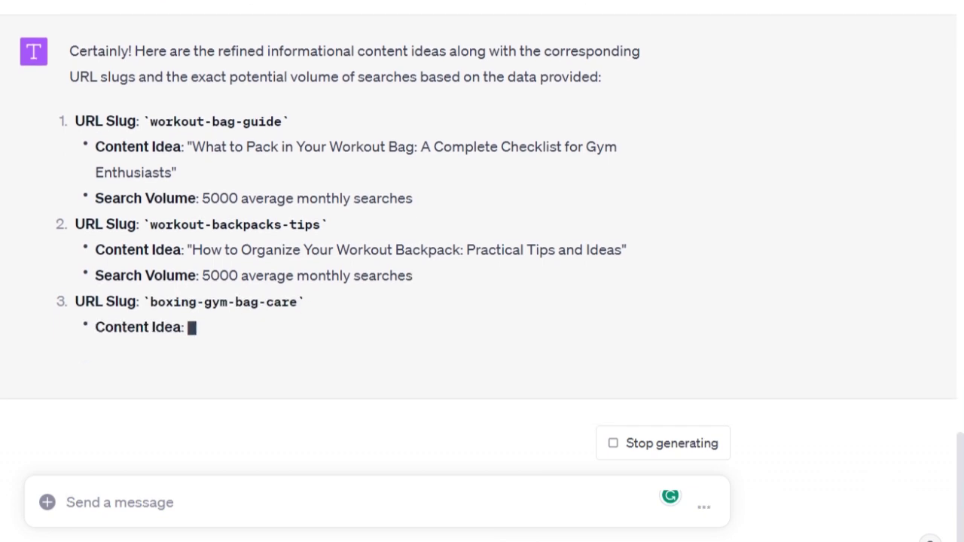
Request the exact keywords to target for each planned article.
type("provide the")
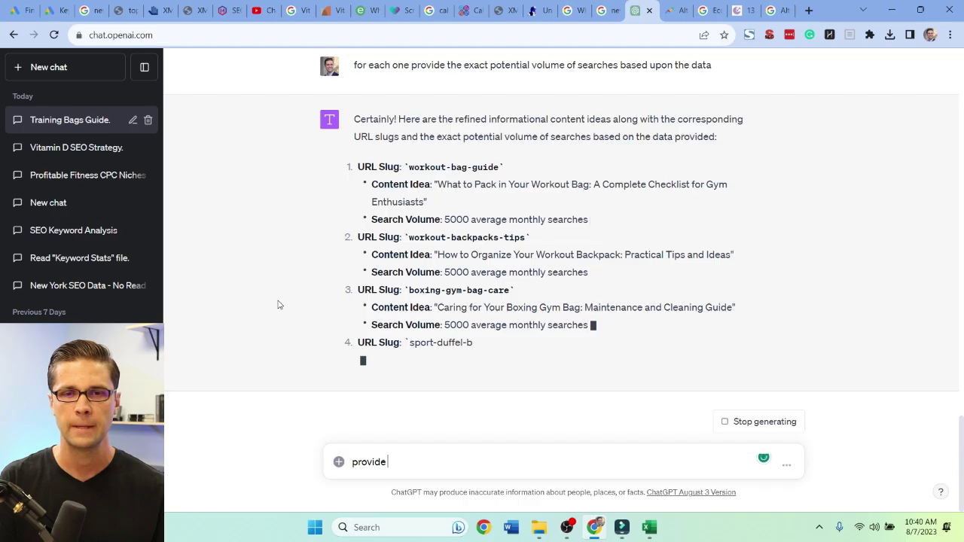
type("ct keywor")
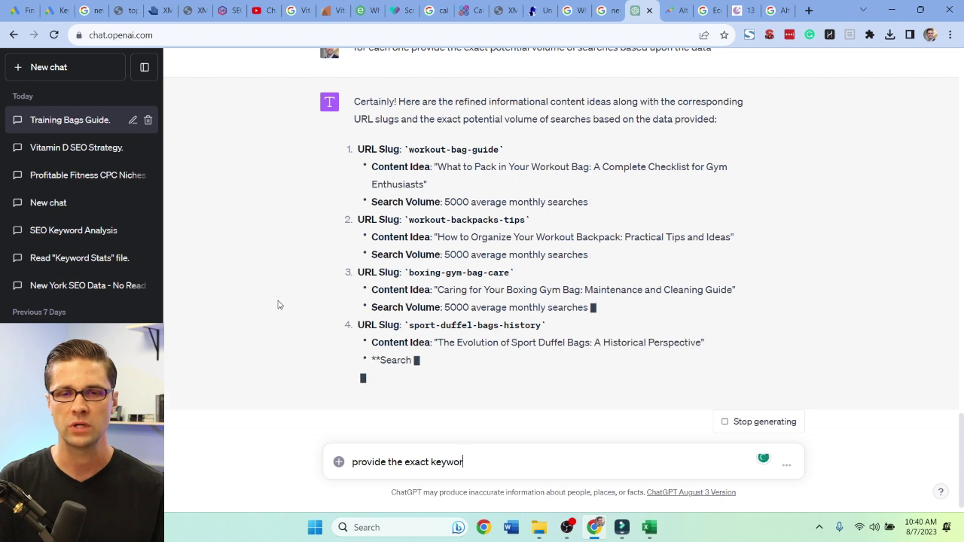
type("ds we need to tag")
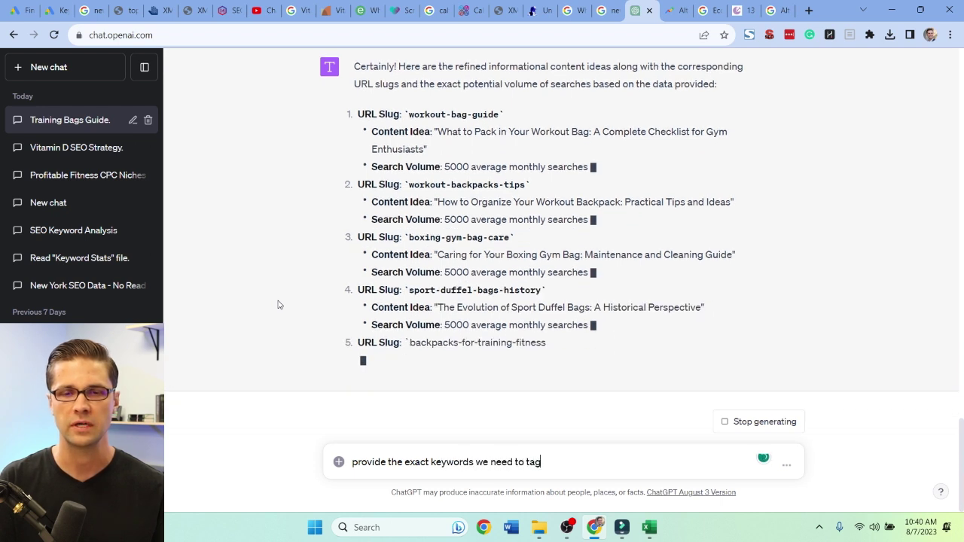
key("BackSpace")
type("rget for each artic")
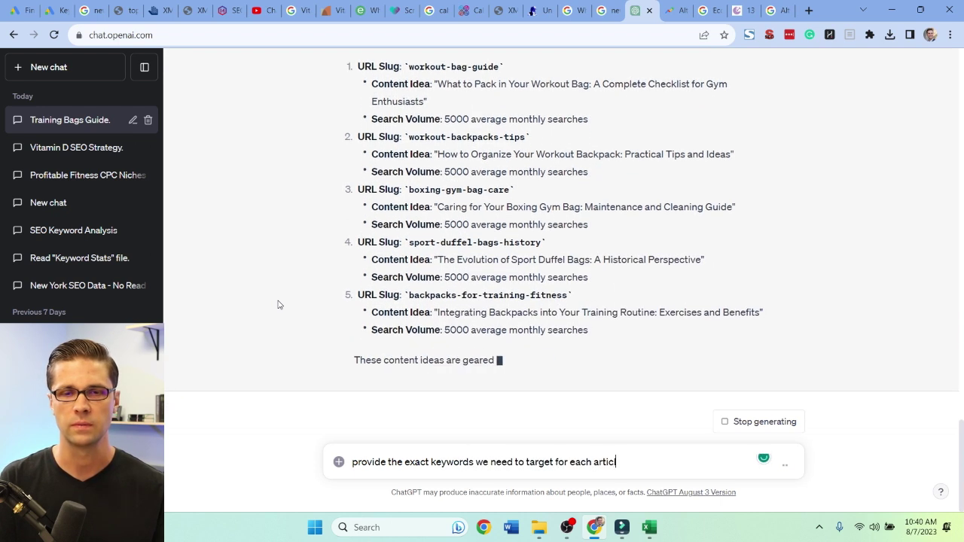
type("le")
key("shift+Return")
key("BackSpace")
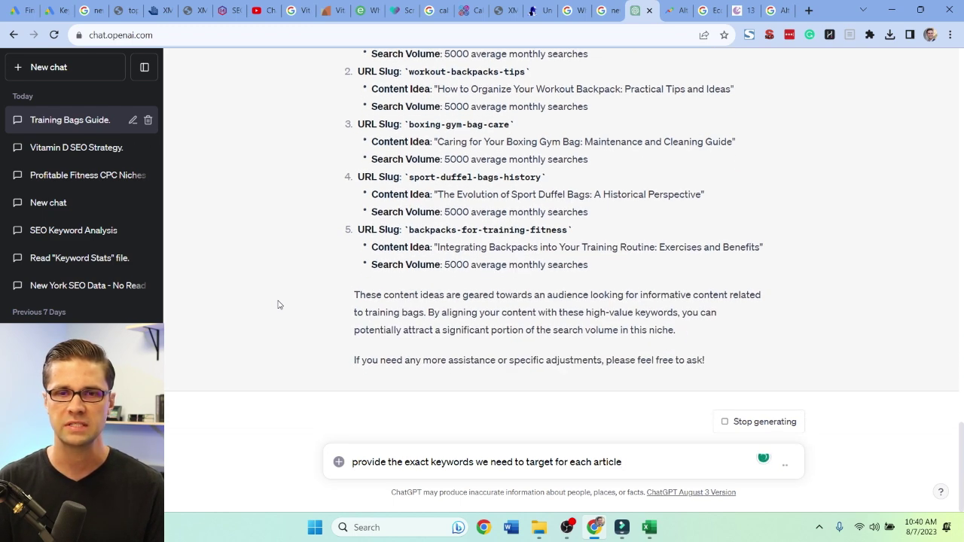
key("Return")
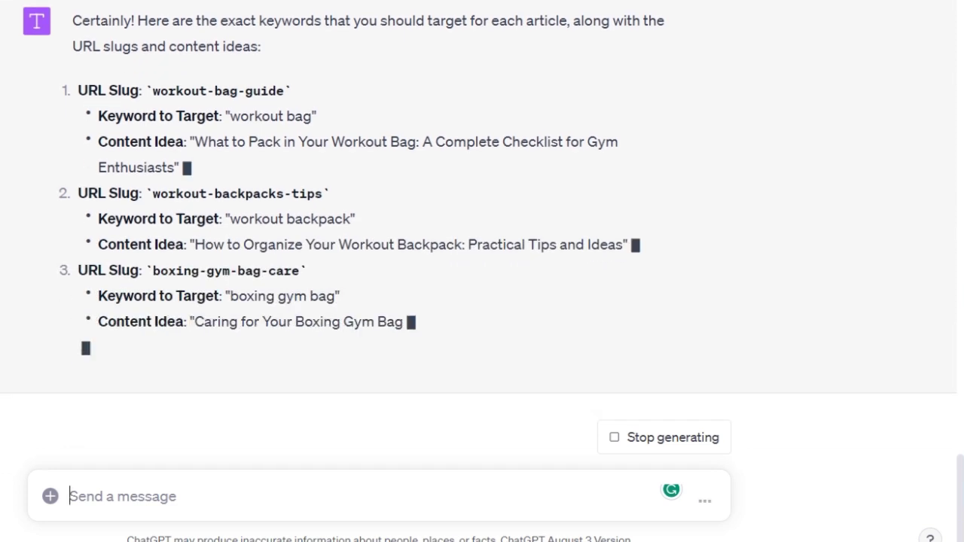
Ask for multiple keywords per article including LSIs, regenerating the reply after an error.
type("gi")
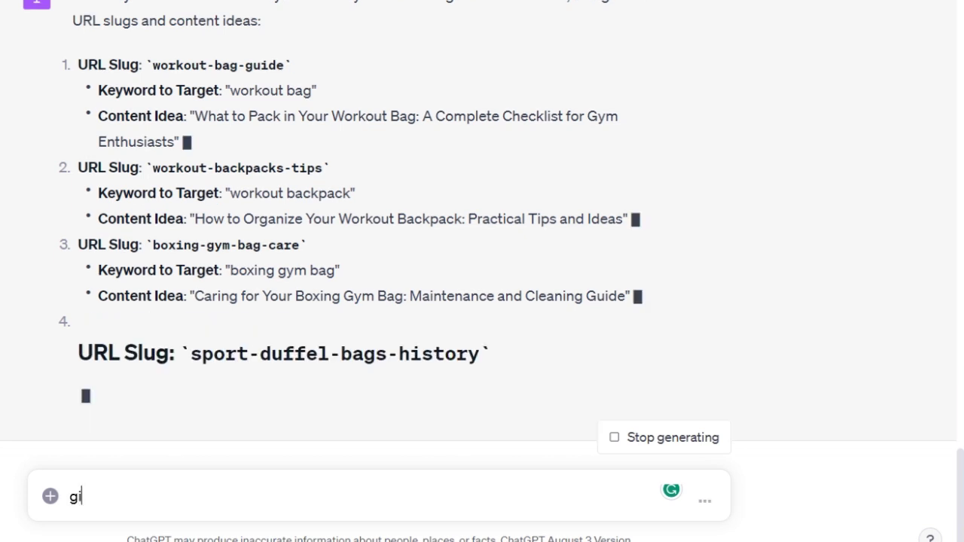
type("ve multiple keyw")
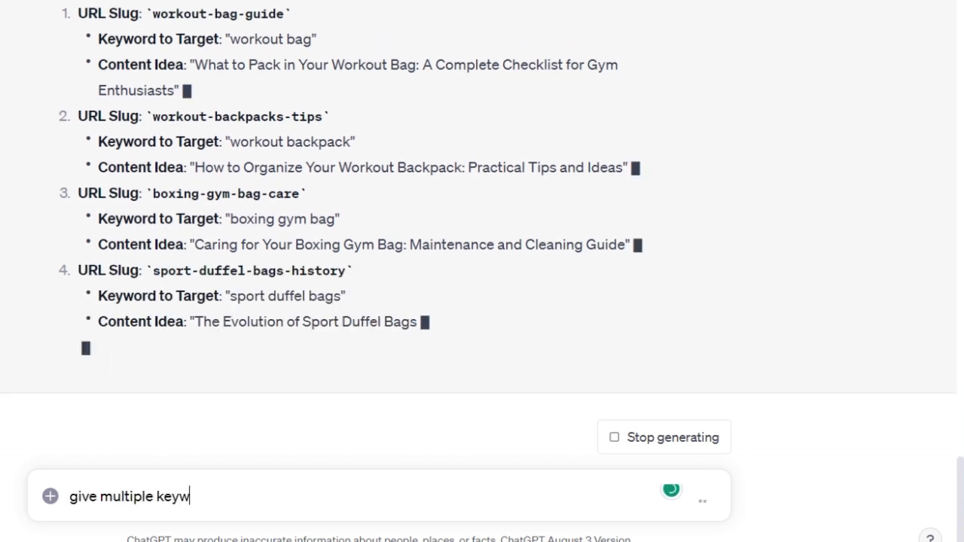
type("ords for each artic")
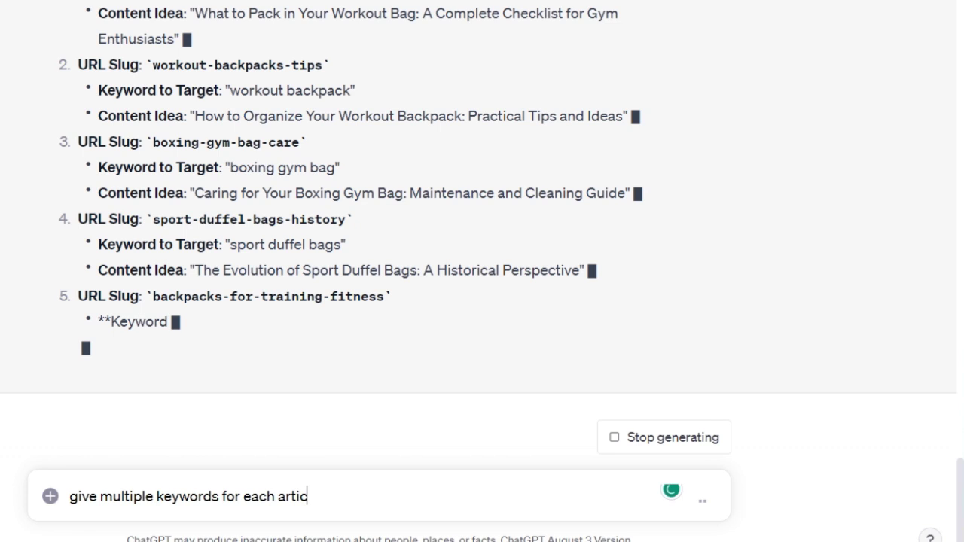
type("le - and include LSIs")
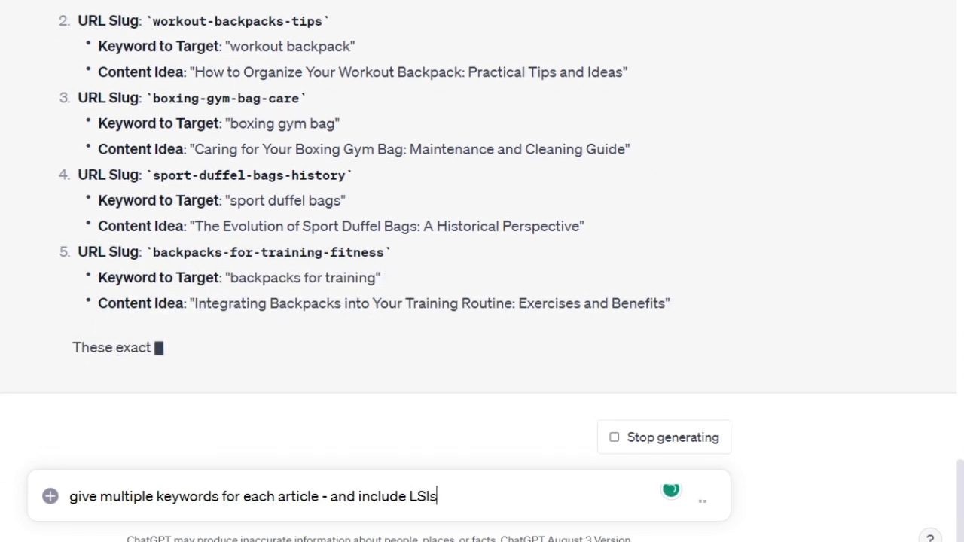
key("shift+Return")
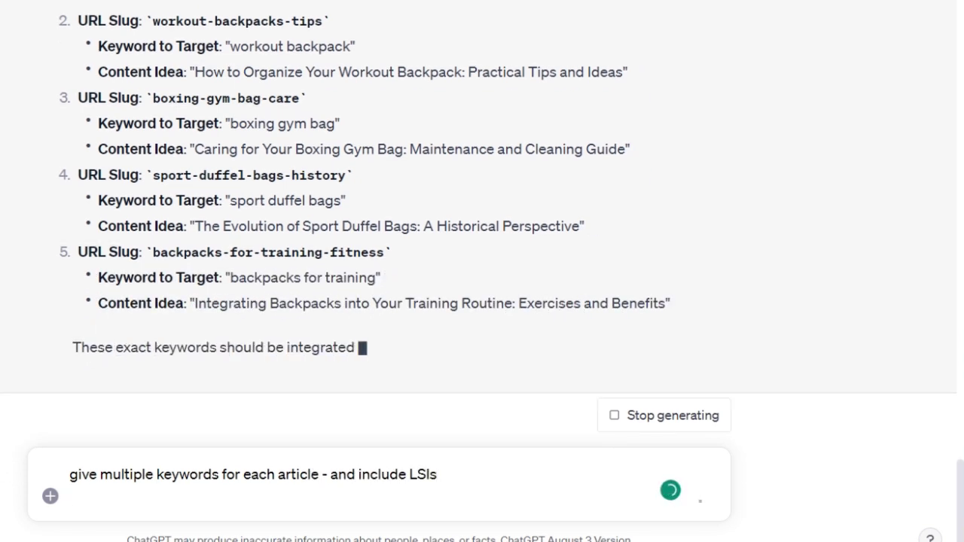
left_click(633, 419)
key("Return")
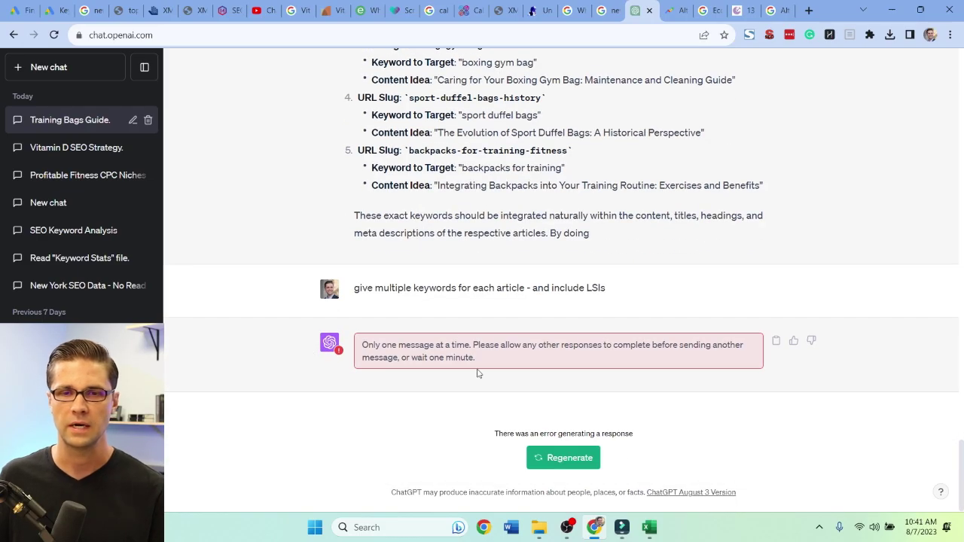
left_click(565, 458)
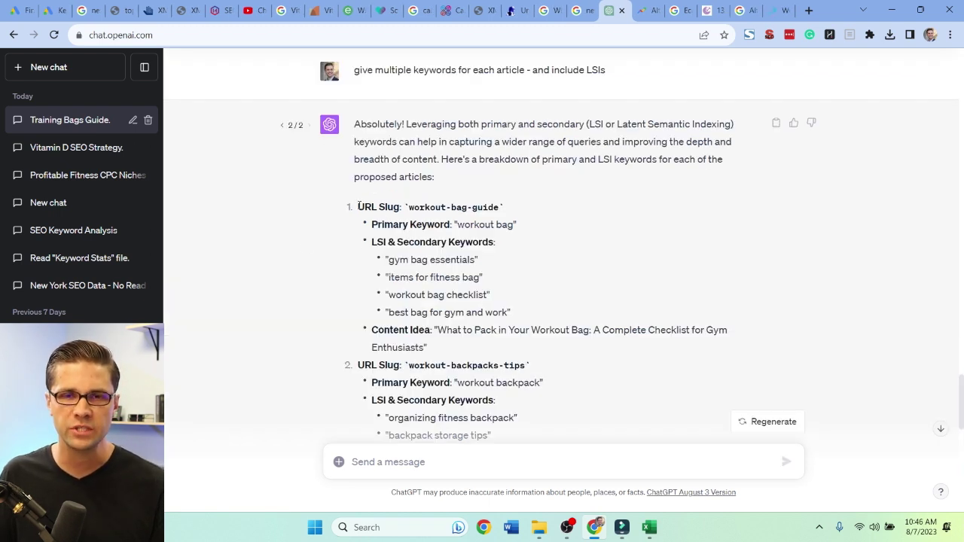
Check the first article's slug and LSI terms, then select its Content Idea title.
left_click_drag(358, 206, 513, 225)
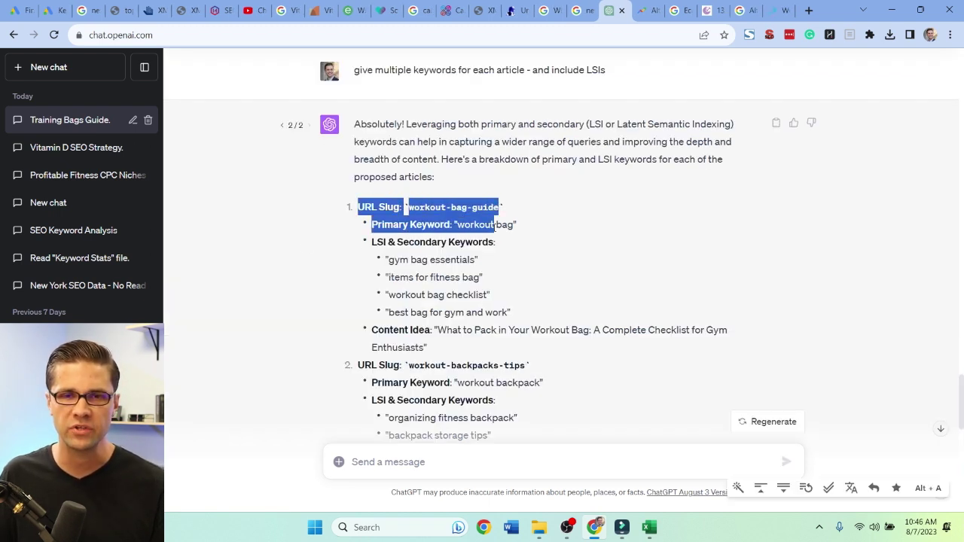
left_click(473, 276)
left_click_drag(371, 241, 497, 270)
left_click(319, 413)
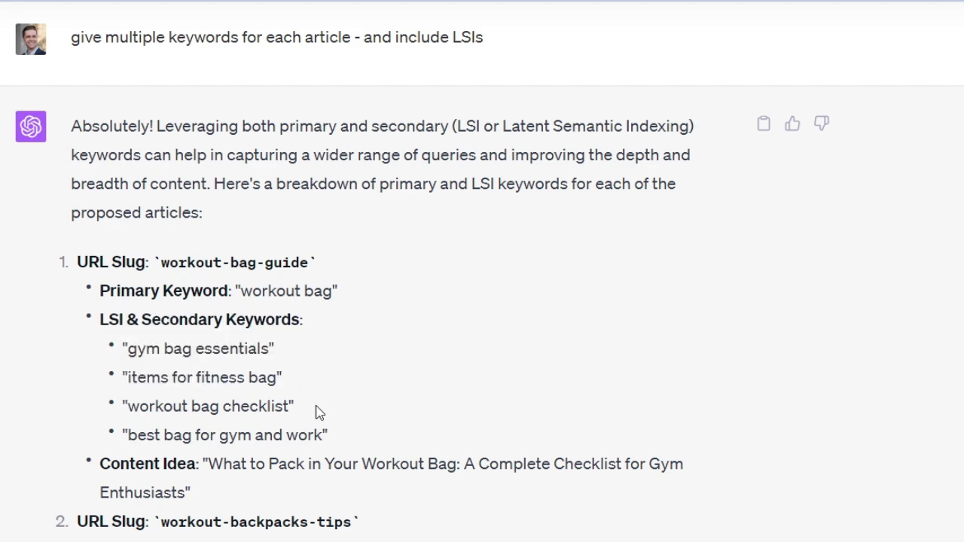
scroll(314, 375, "down", 2)
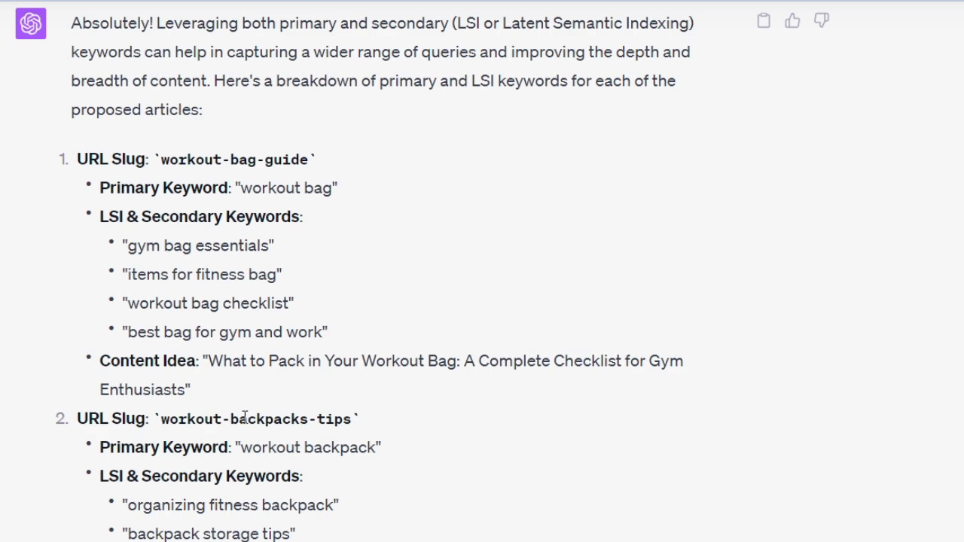
left_click_drag(208, 361, 192, 394)
key("ctrl+c")
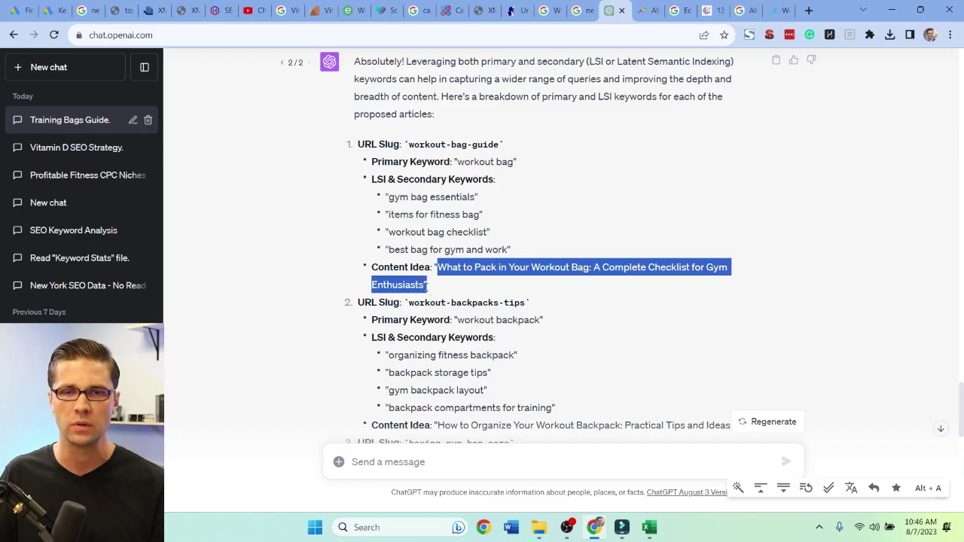
In WordGalaxy's Custom Article form, paste the workout-bag checklist title as the Keyword.
left_click(780, 11)
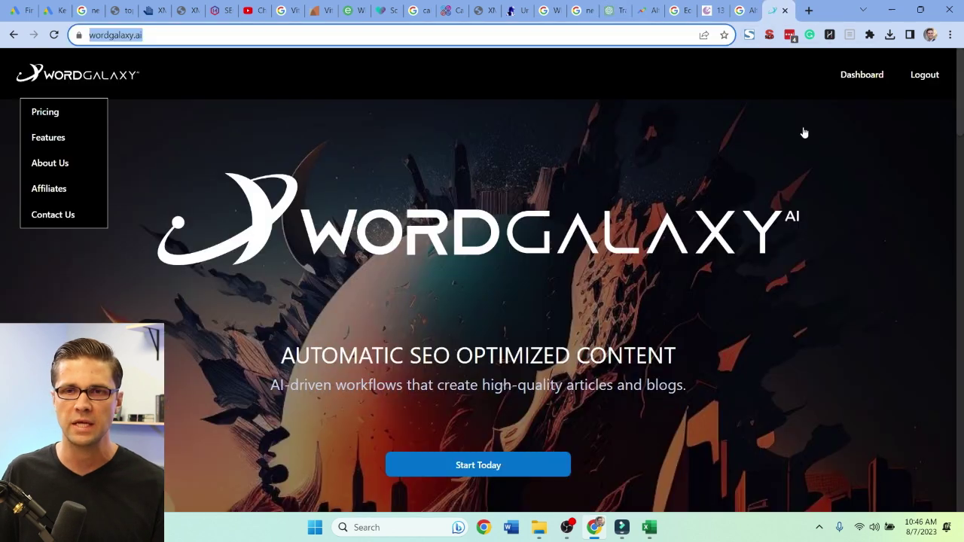
left_click(857, 77)
left_click(825, 73)
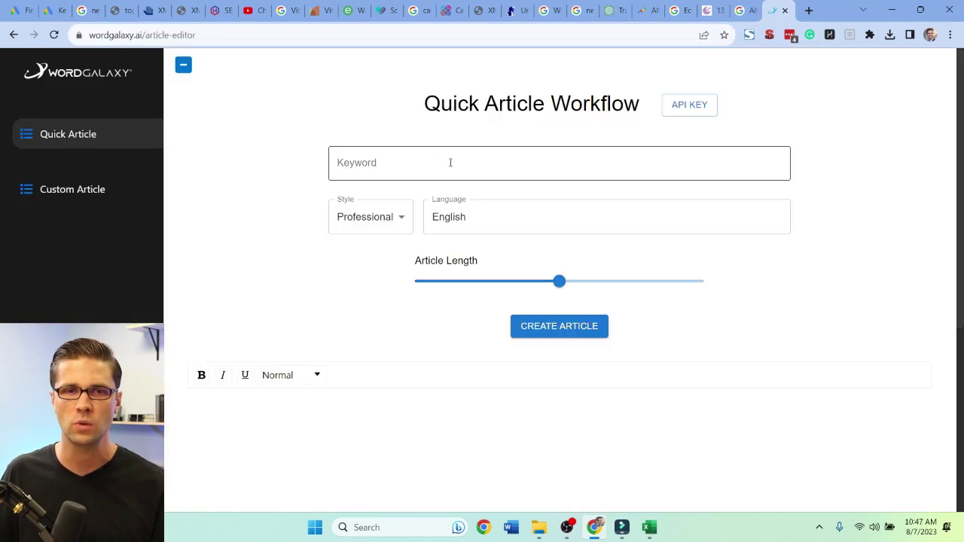
left_click(137, 196)
left_click(279, 169)
key("ctrl+v")
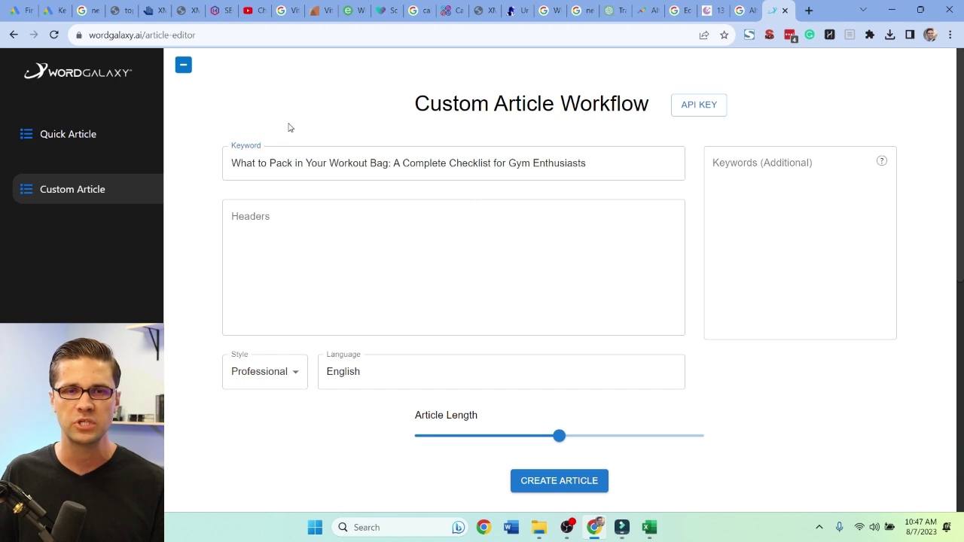
double_click(412, 163)
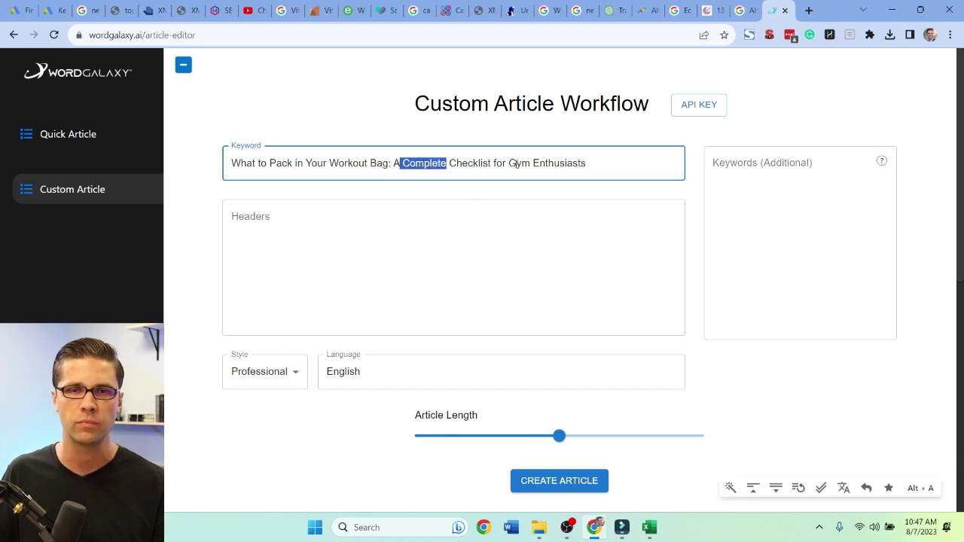
left_click(520, 162)
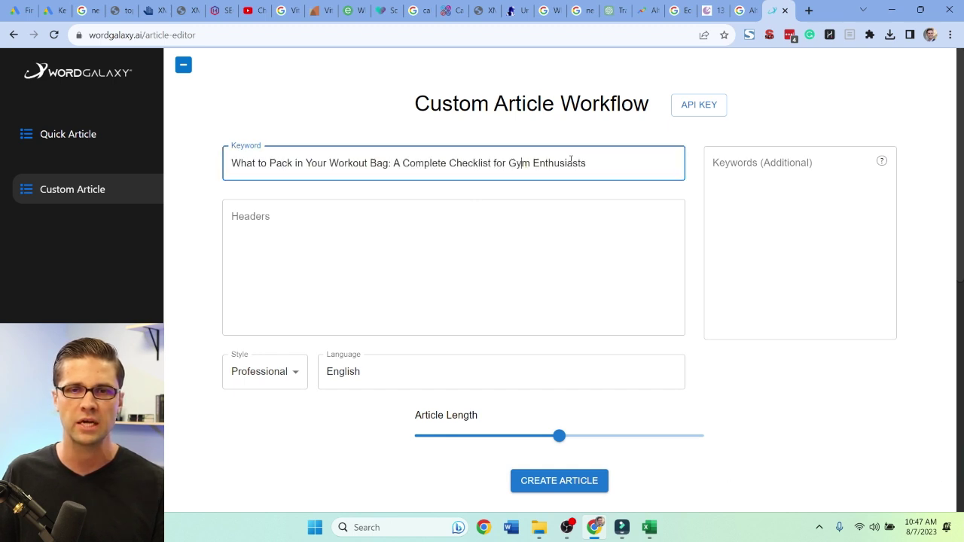
Paste the four LSI keywords into Headers and strip their quotes.
left_click(613, 10)
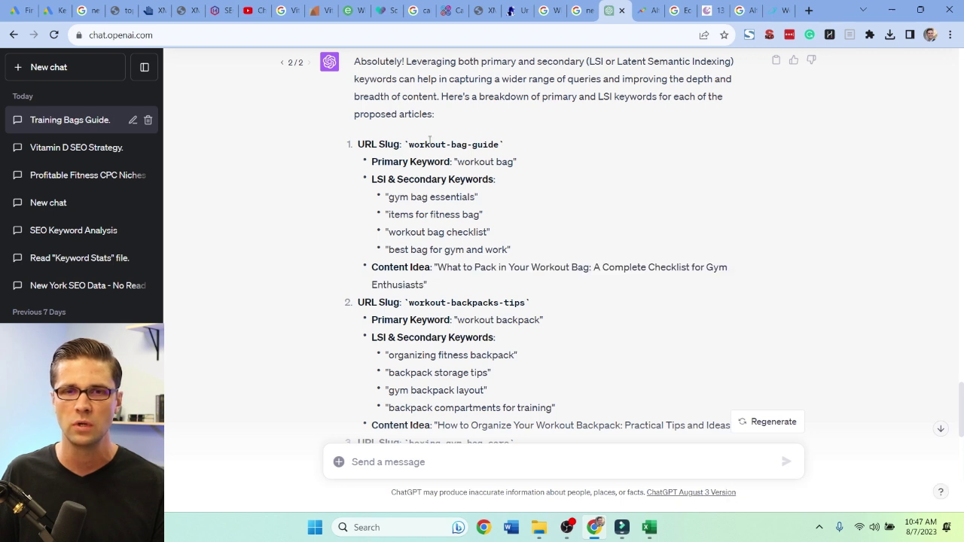
left_click_drag(384, 197, 521, 250)
key("ctrl+c")
left_click(776, 10)
left_click(387, 213)
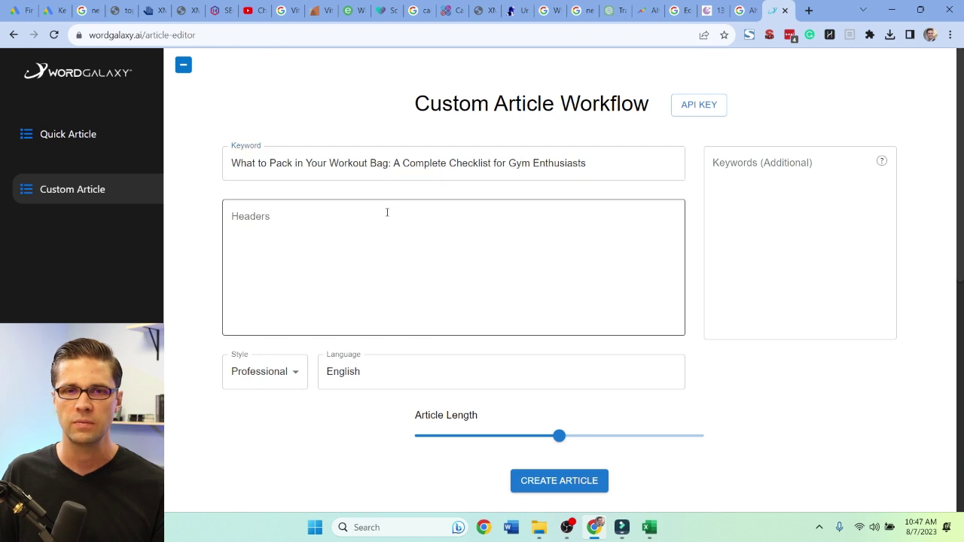
key("ctrl+v")
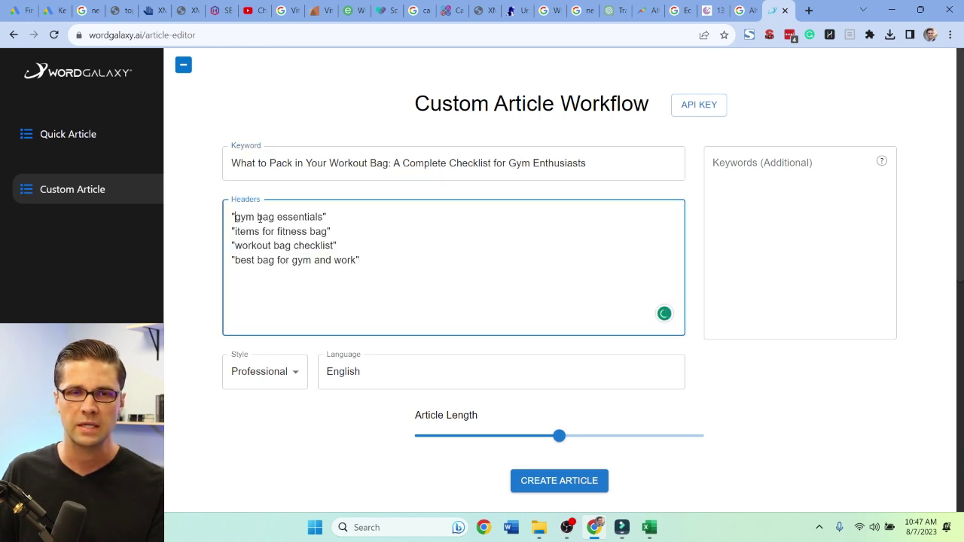
key("BackSpace")
left_click(339, 217)
key("BackSpace")
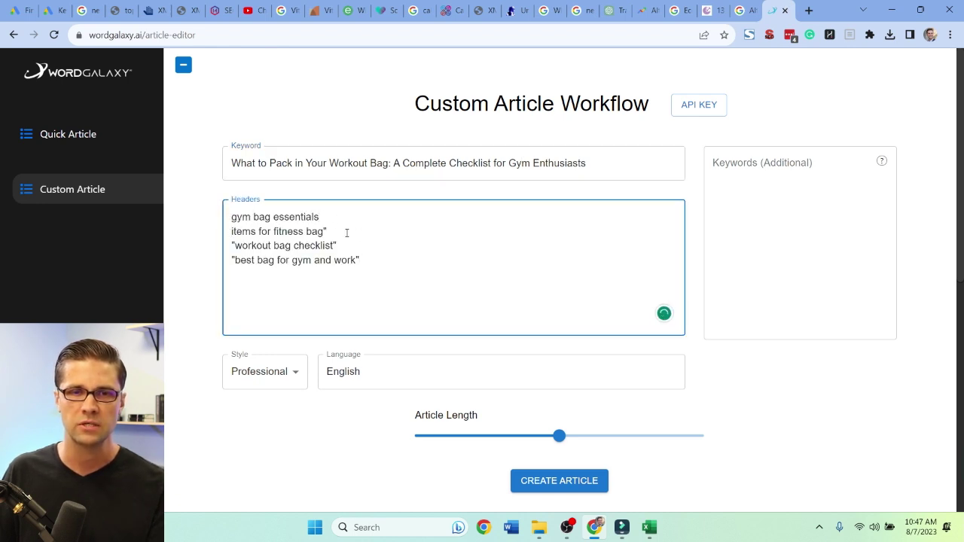
key("BackSpace")
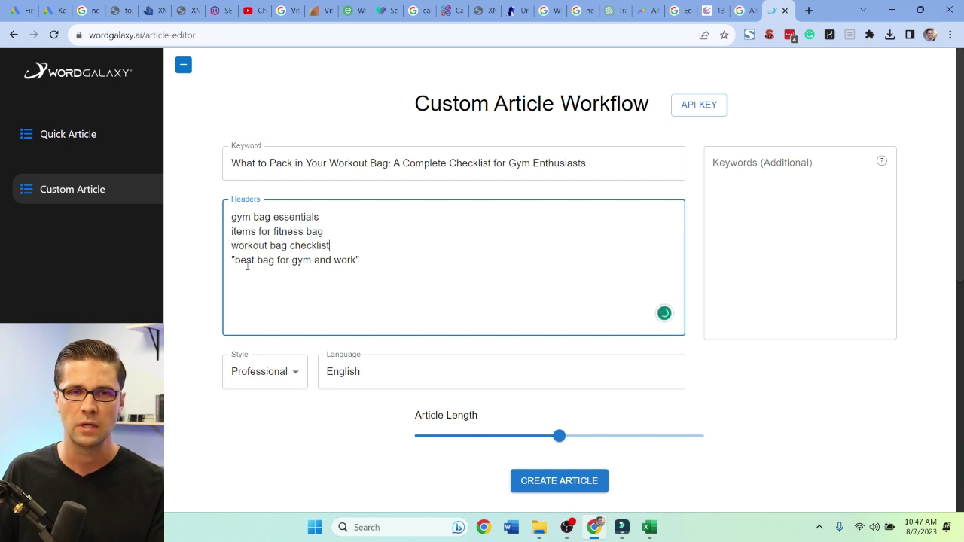
key("BackSpace")
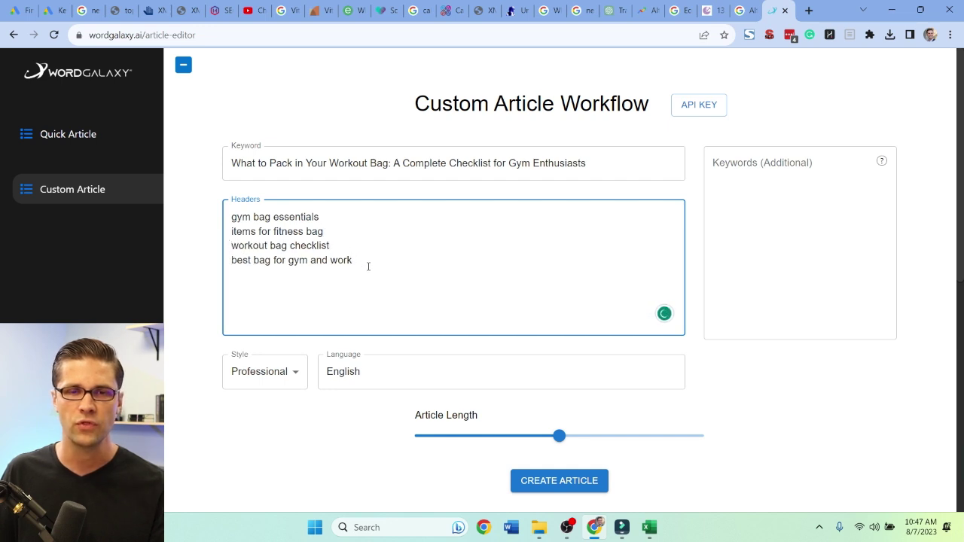
Add 'workout bag' from ChatGPT as an additional keyword.
left_click(610, 10)
left_click(454, 264)
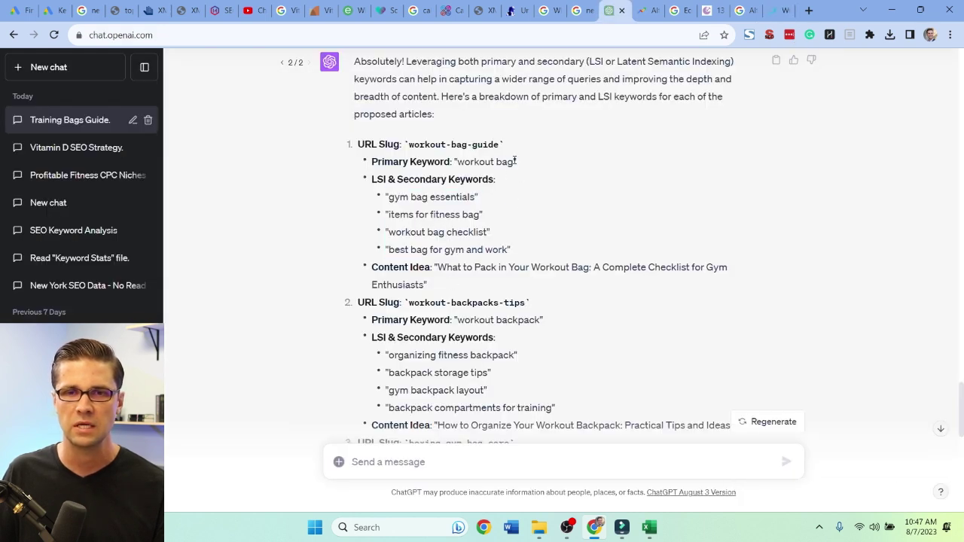
left_click_drag(515, 161, 458, 161)
left_click(776, 11)
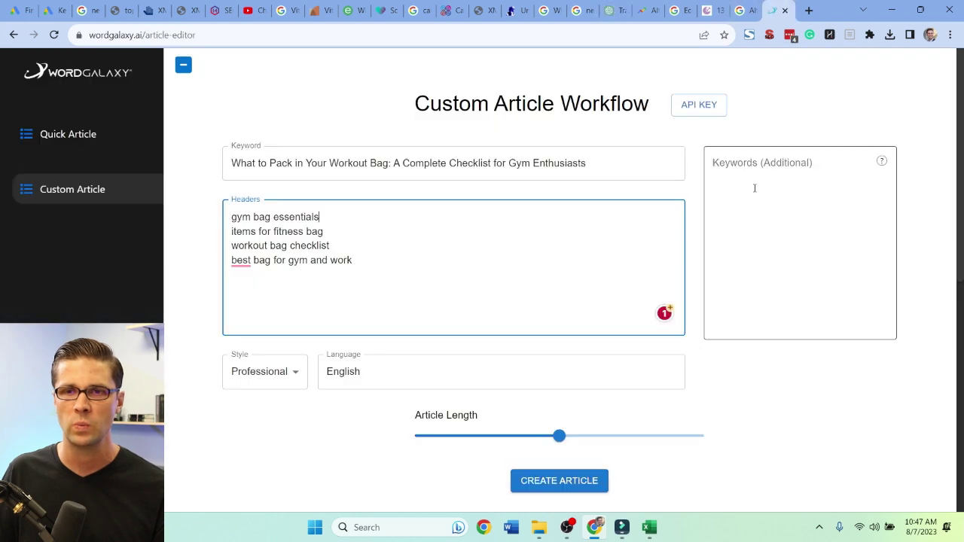
type("workout bag")
left_click(275, 409)
Keep the Professional writing style and generate the article.
scroll(273, 400, "down", 1)
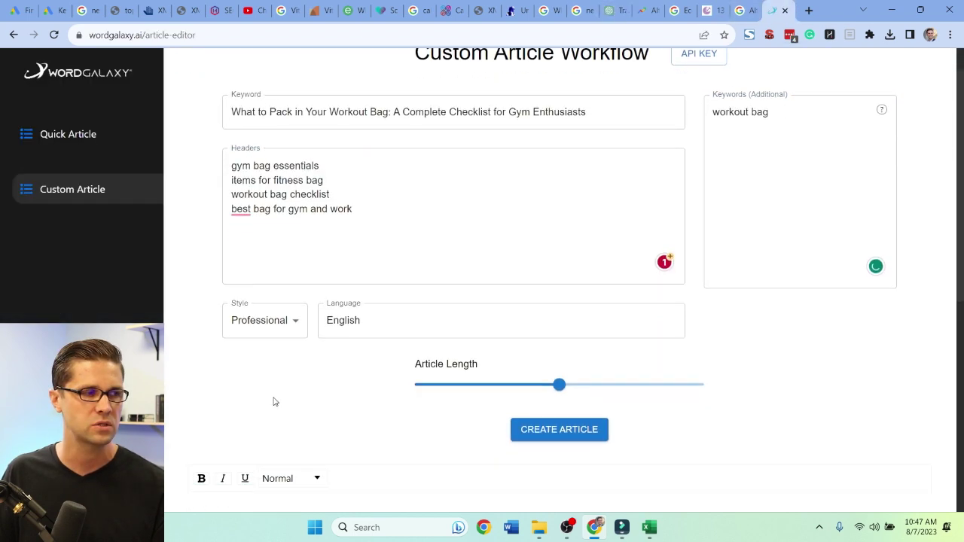
left_click(293, 309)
left_click(375, 308)
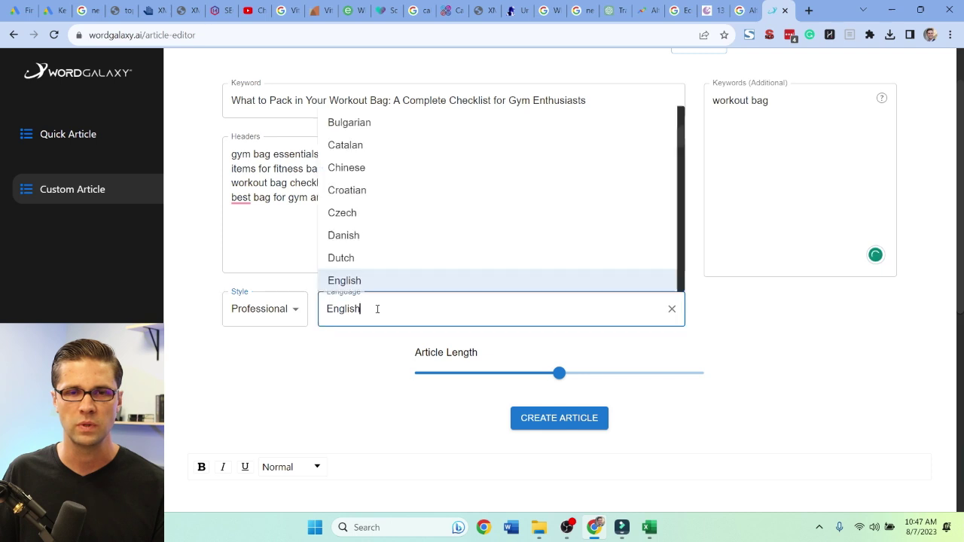
left_click(422, 377)
left_click(550, 419)
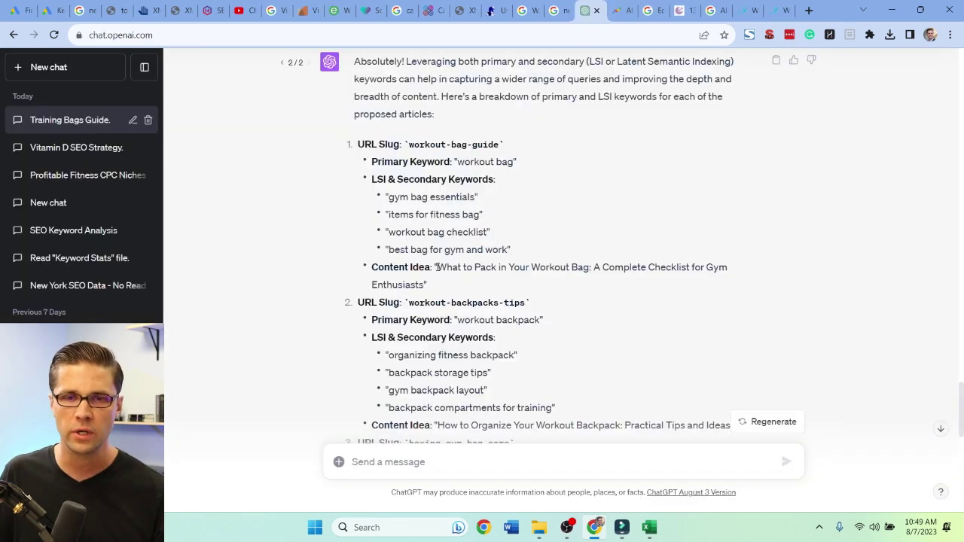
left_click_drag(437, 267, 421, 284)
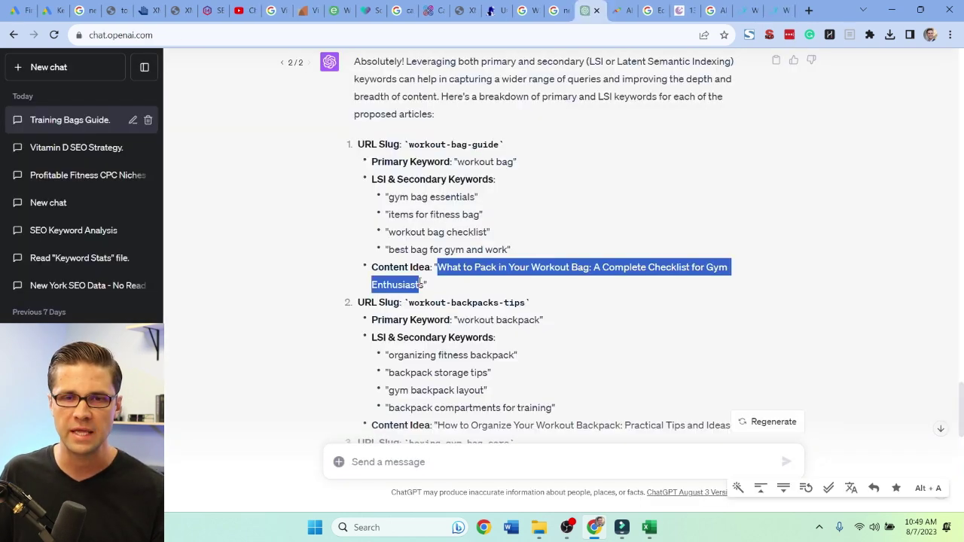
Reopen the Custom Article form and paste the checklist title as the Keyword.
left_click(778, 11)
left_click(93, 192)
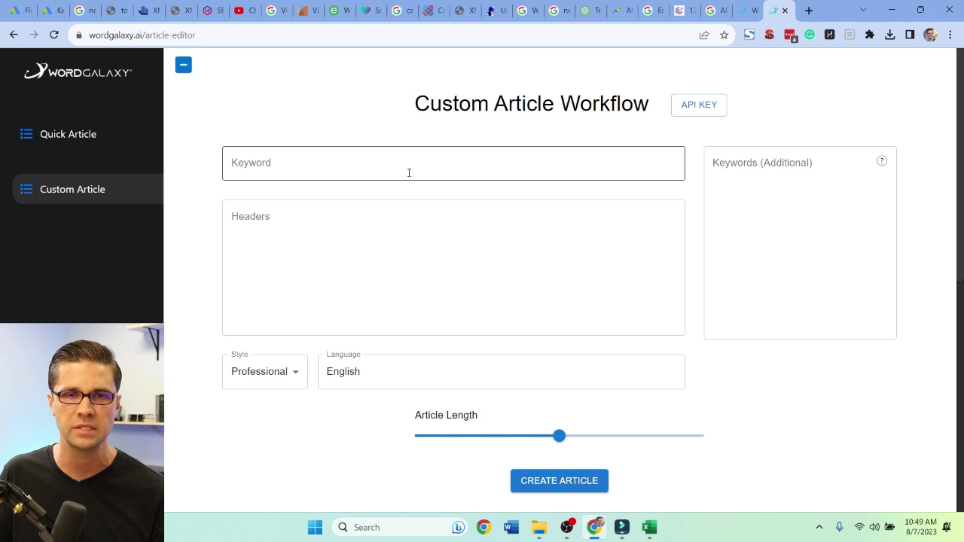
left_click(409, 172)
type("What to Pack in Your Workout Bag: A Complete Checklist for Gym Enthusiasts")
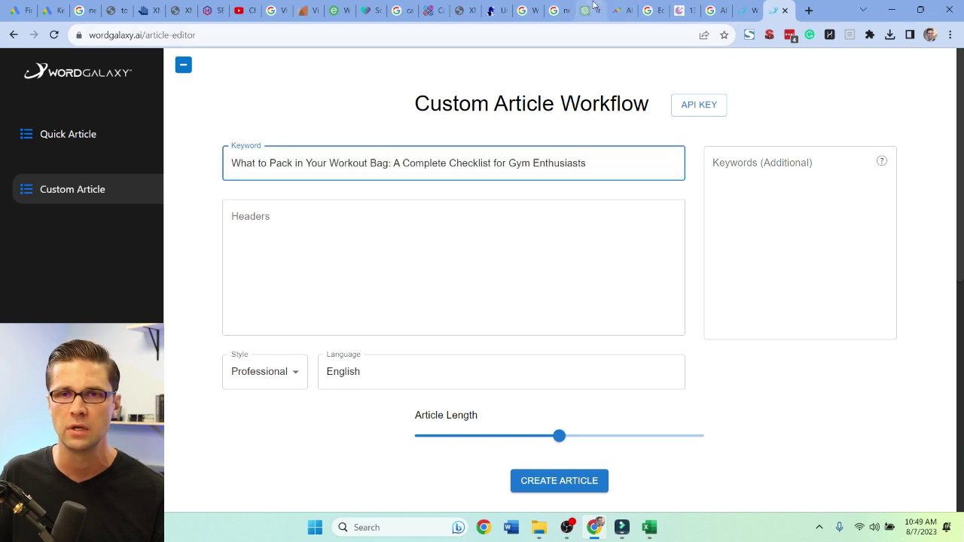
Put the four LSI terms, unquoted, into Keywords (Additional).
left_click(590, 10)
left_click_drag(380, 194, 535, 245)
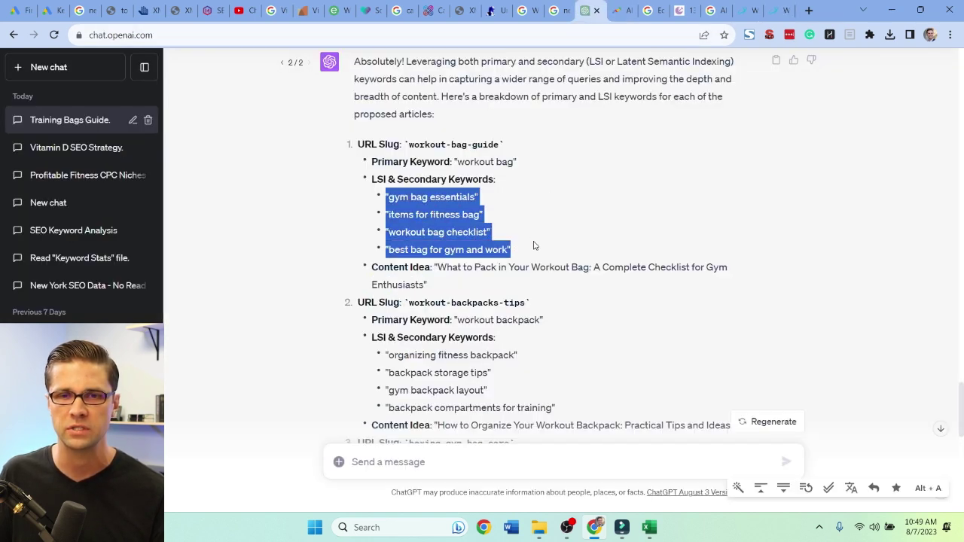
key("ctrl+c")
left_click(778, 10)
left_click(745, 194)
key("ctrl+v")
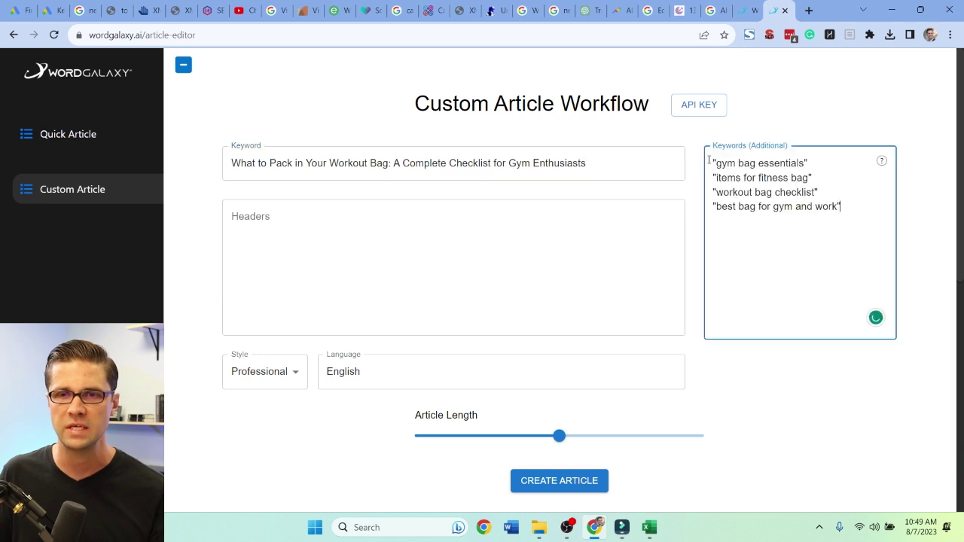
left_click(718, 163)
key("BackSpace")
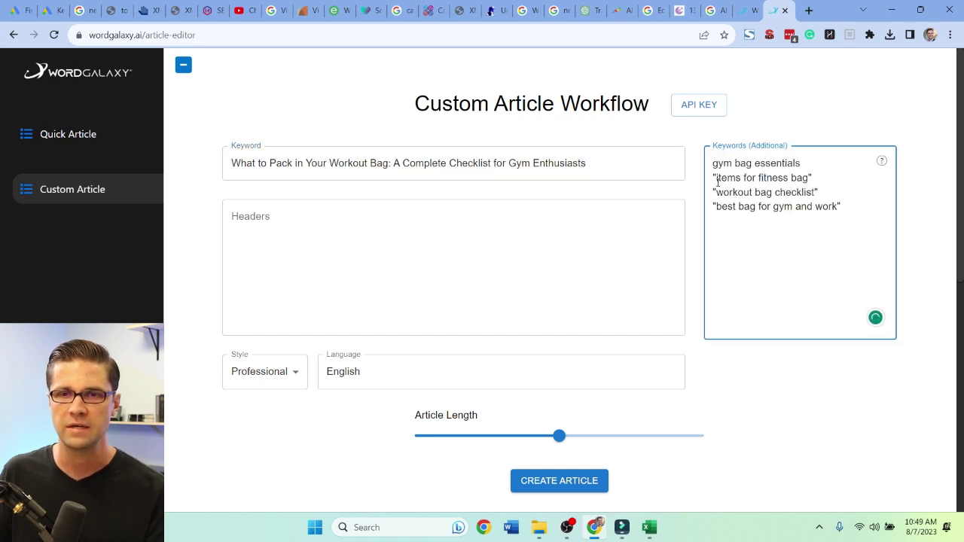
left_click(718, 179)
key("BackSpace")
left_click(718, 194)
key("BackSpace")
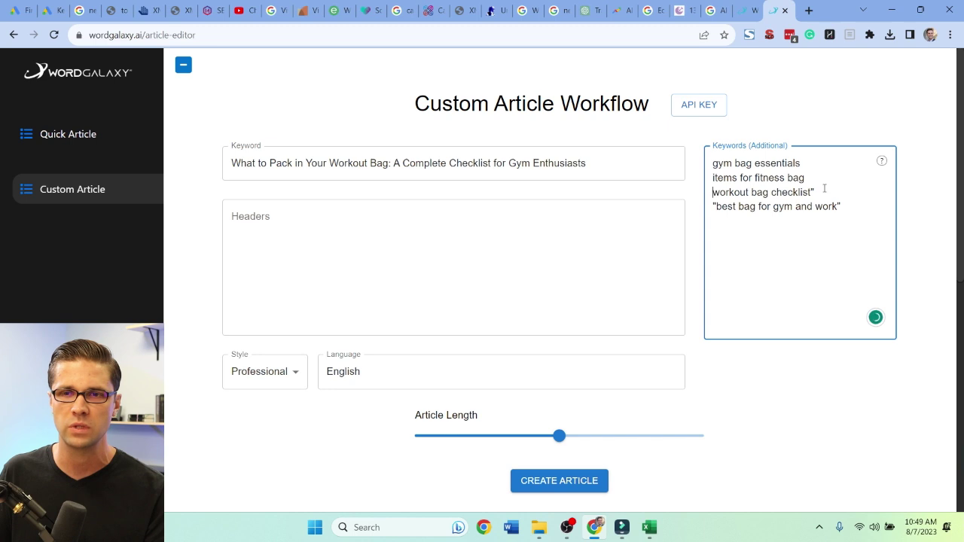
key("BackSpace")
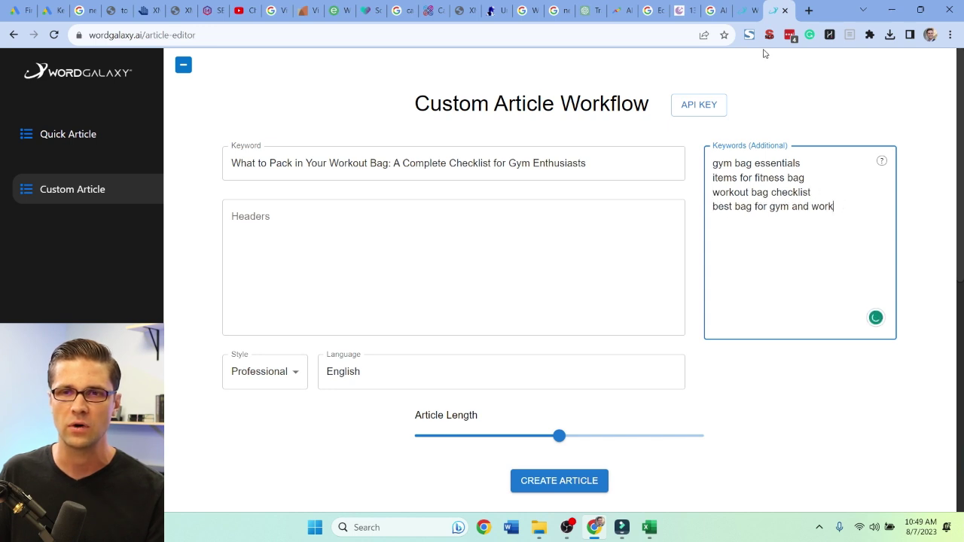
Shorten the article length to about a quarter and insert 'workout bag' above the keywords.
left_click(442, 436)
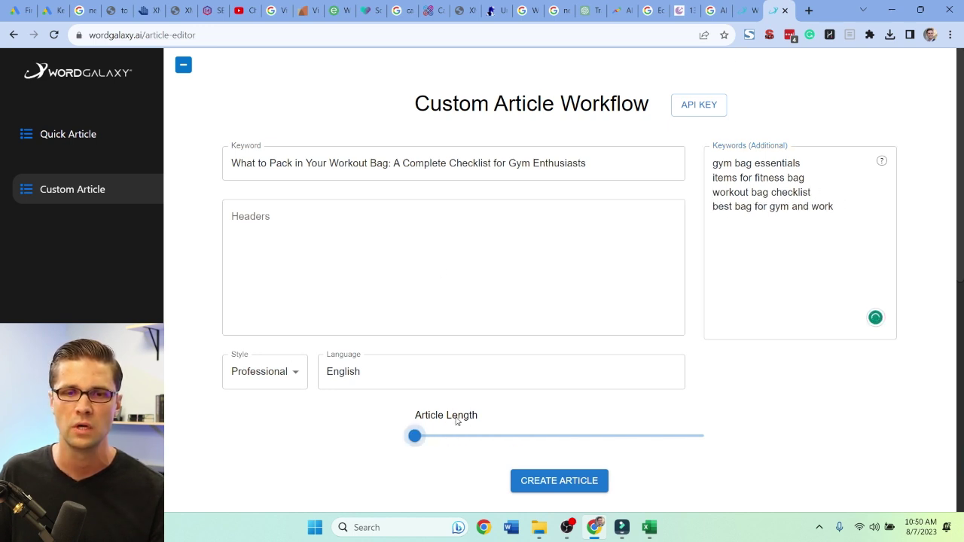
left_click(469, 435)
left_click(592, 10)
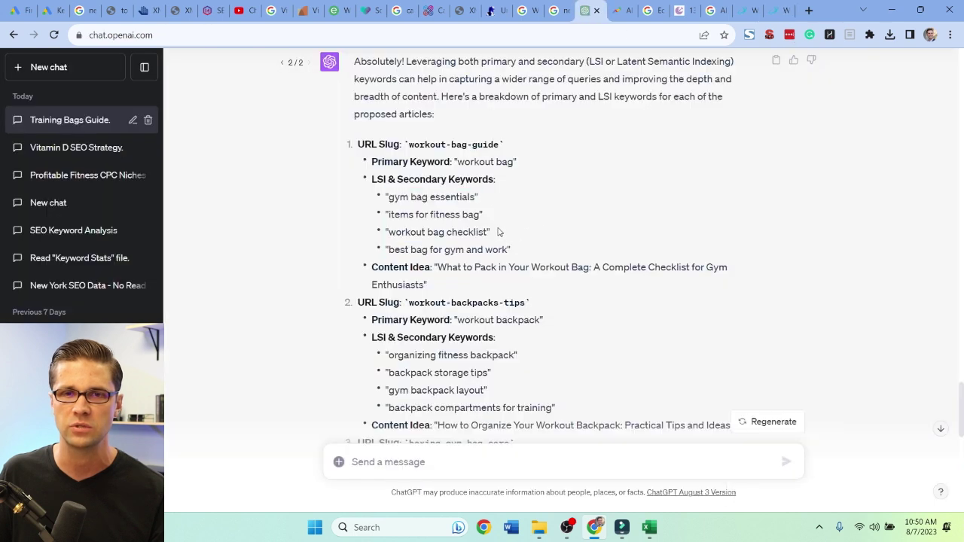
left_click_drag(457, 162, 496, 163)
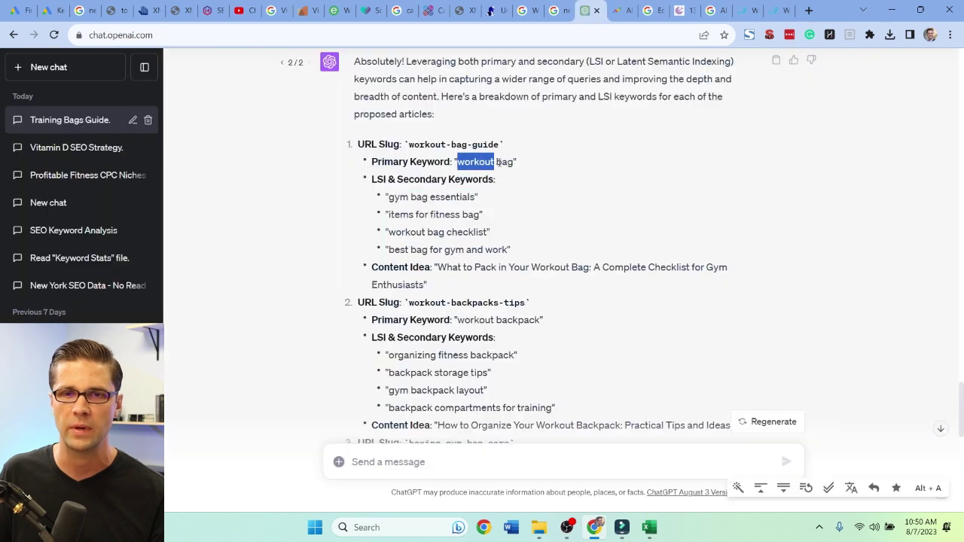
left_click(786, 6)
left_click(722, 162)
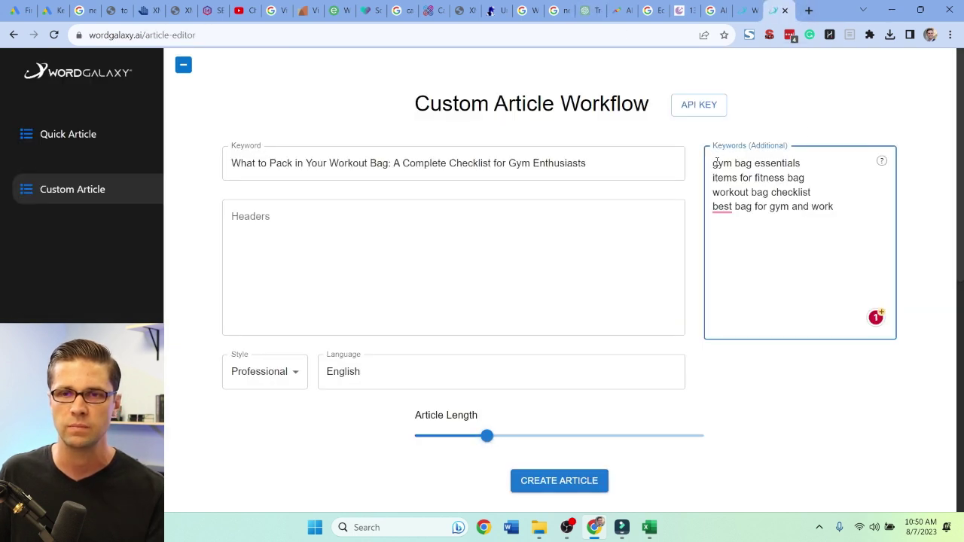
key("Return")
key("Up")
left_click(479, 243)
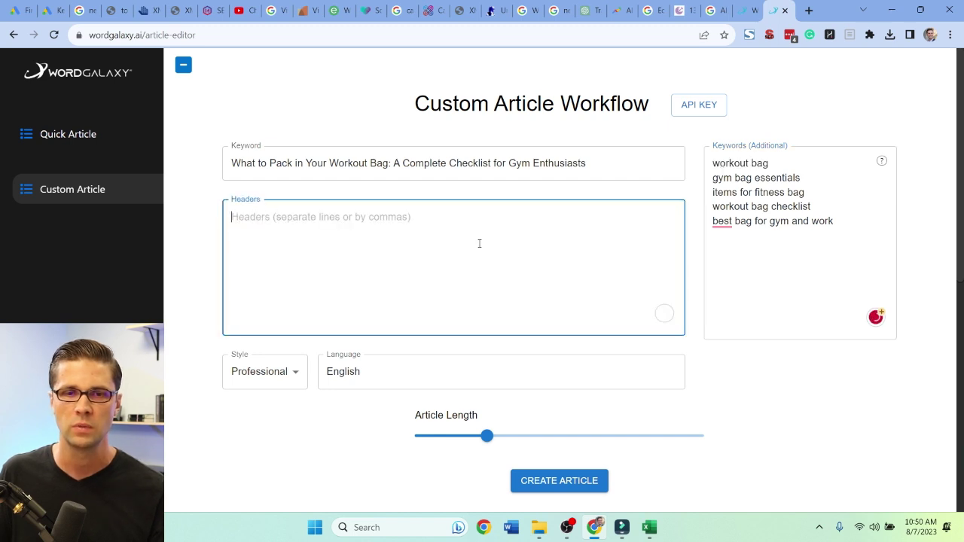
Generate the workout-bag article and check its meta title and description.
left_click(551, 479)
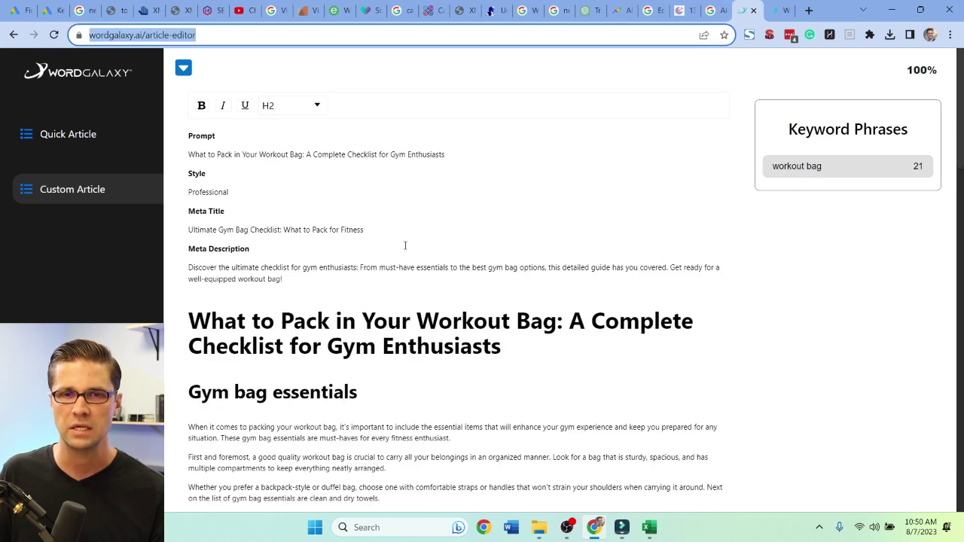
left_click(396, 246)
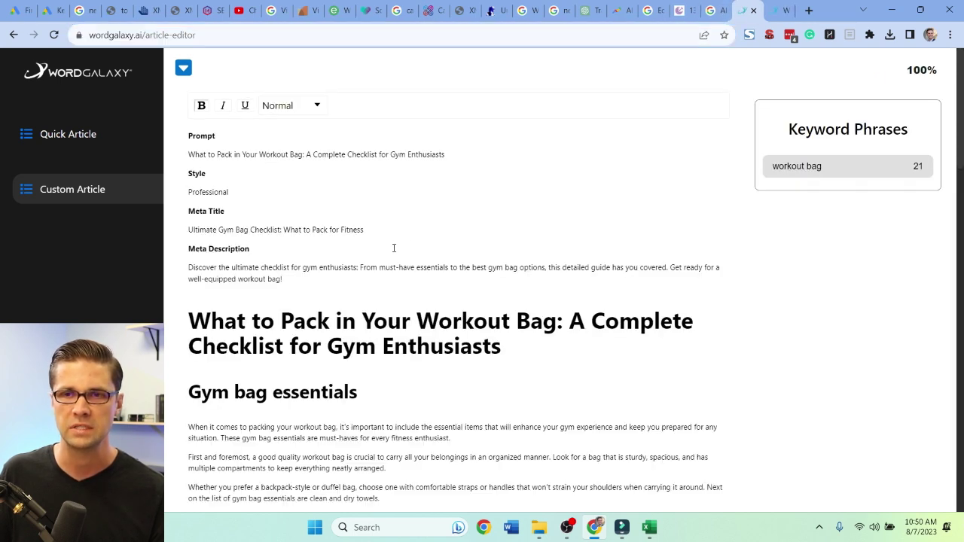
scroll(394, 248, "down", 1)
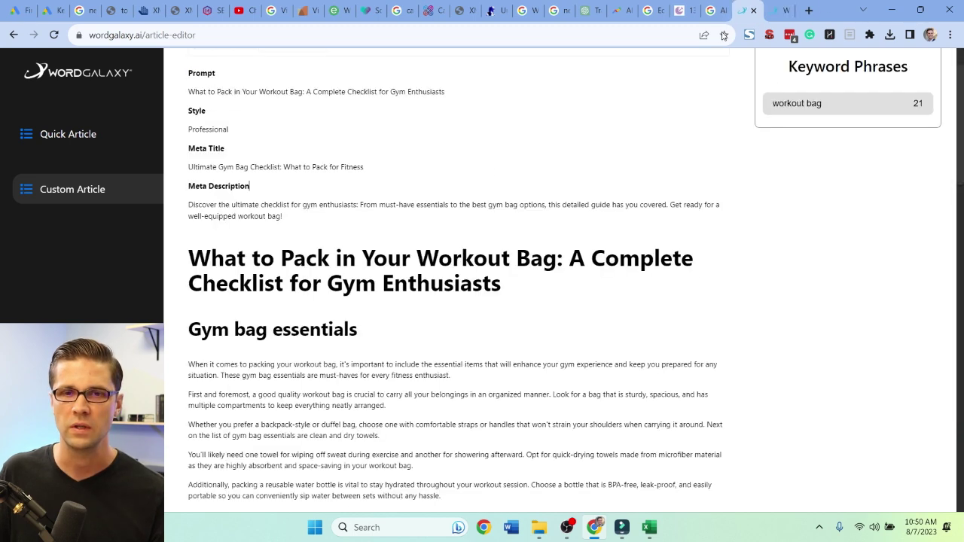
scroll(362, 238, "up", 1)
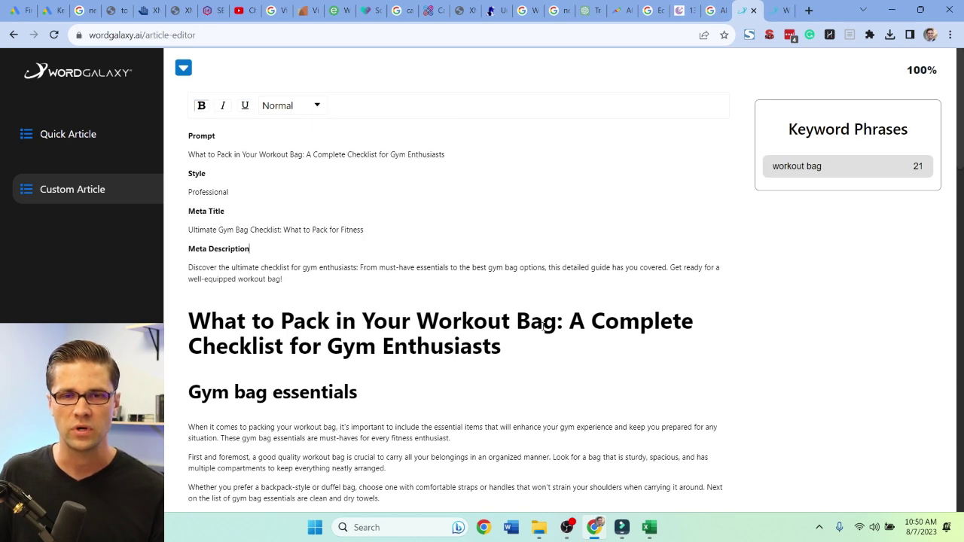
scroll(390, 259, "down", 1)
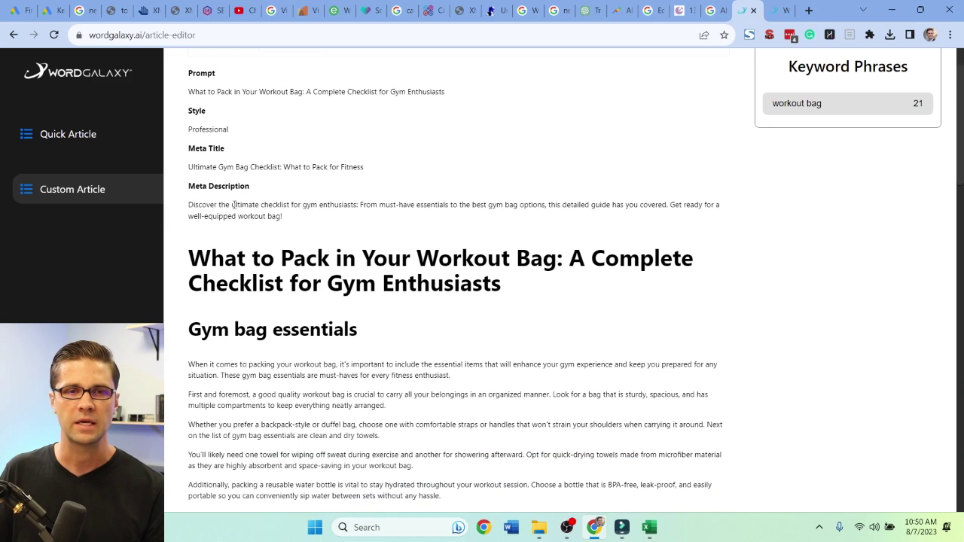
triple_click(223, 165)
left_click(281, 173)
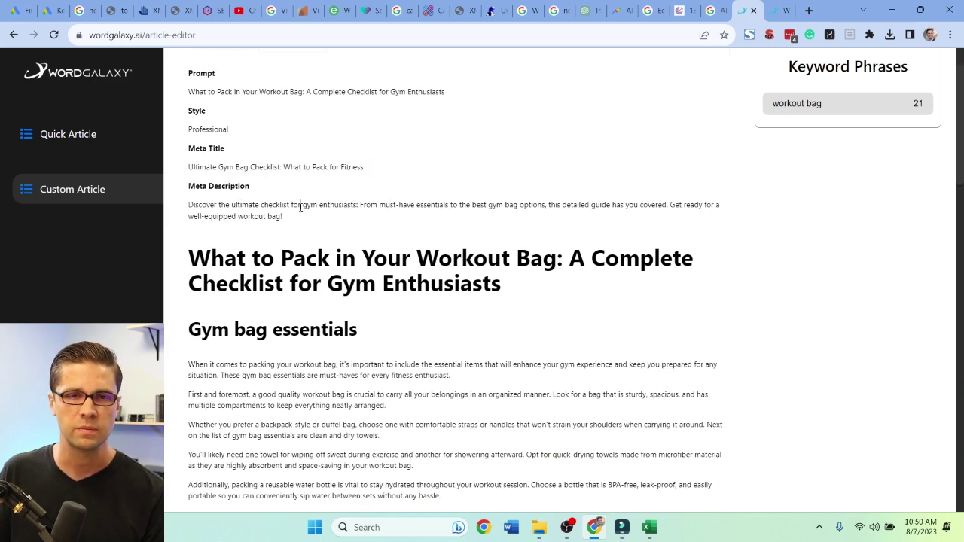
Scroll through the generated sections, inspecting the Items for fitness bag paragraph.
scroll(300, 205, "down", 10)
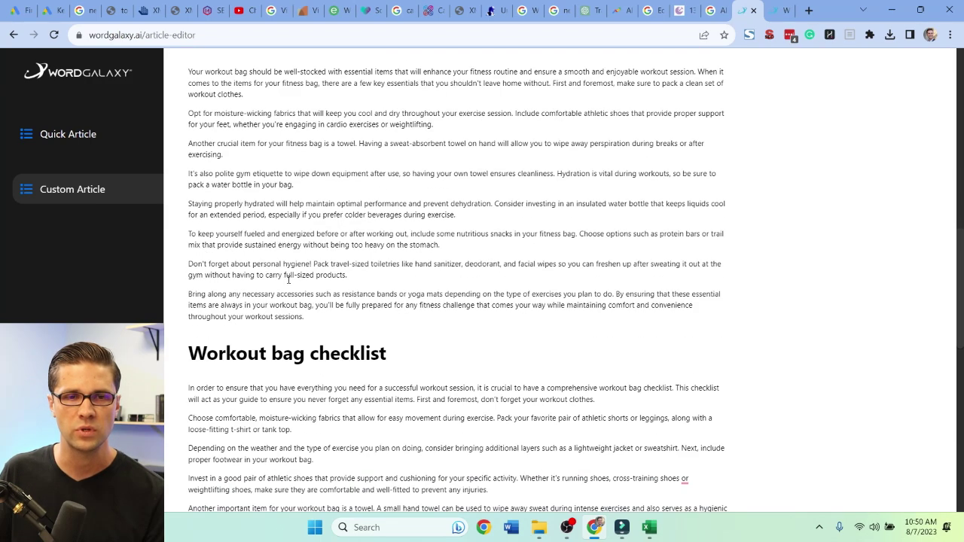
scroll(288, 279, "down", 8)
scroll(287, 276, "up", 11)
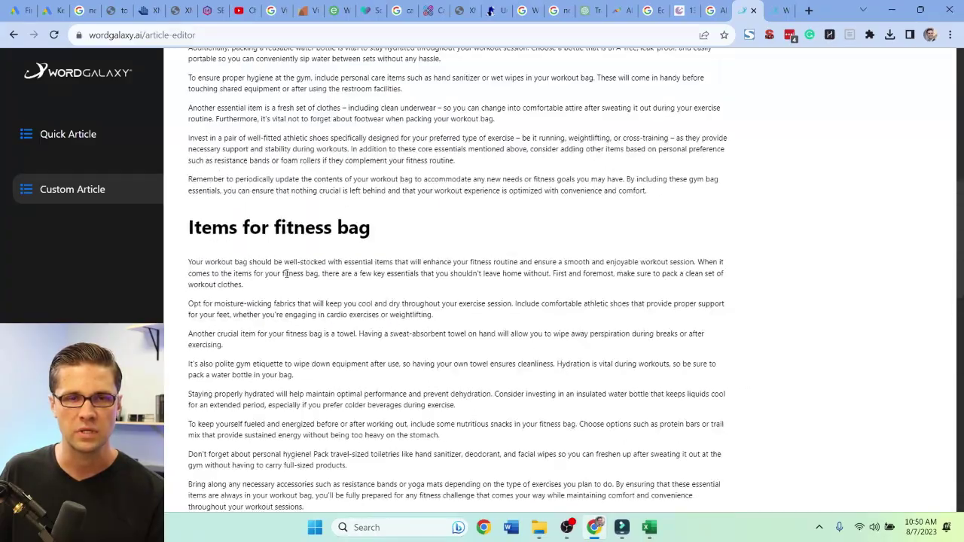
scroll(286, 274, "up", 4)
scroll(282, 276, "down", 6)
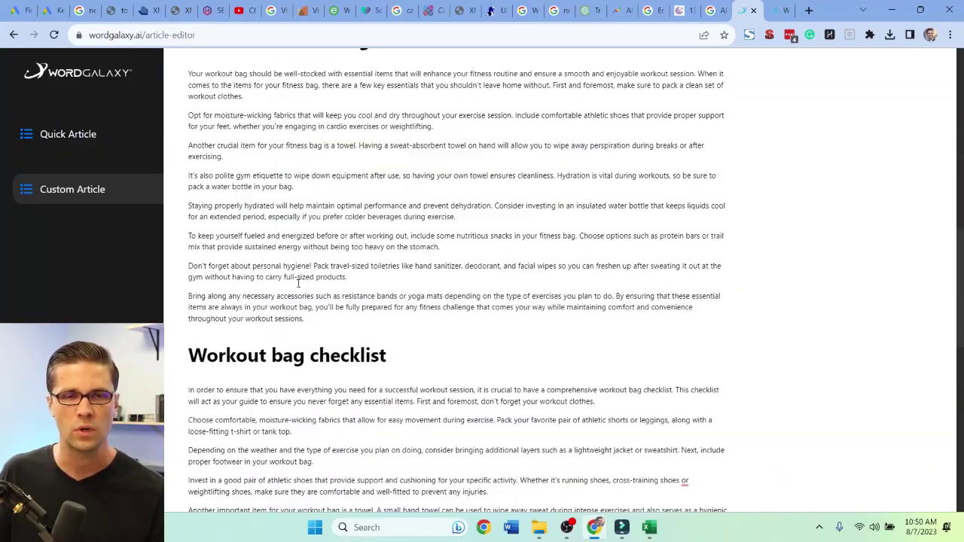
scroll(298, 284, "up", 3)
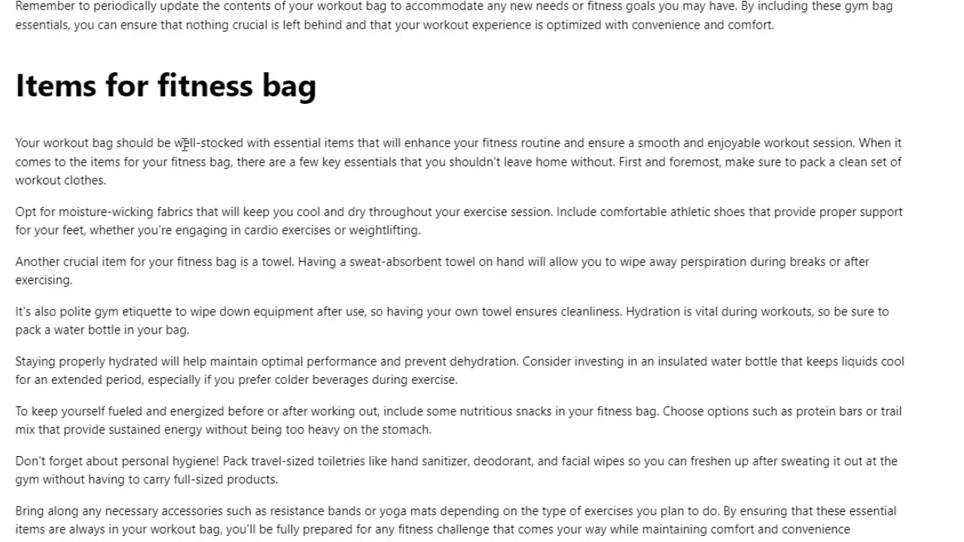
left_click_drag(310, 263, 434, 263)
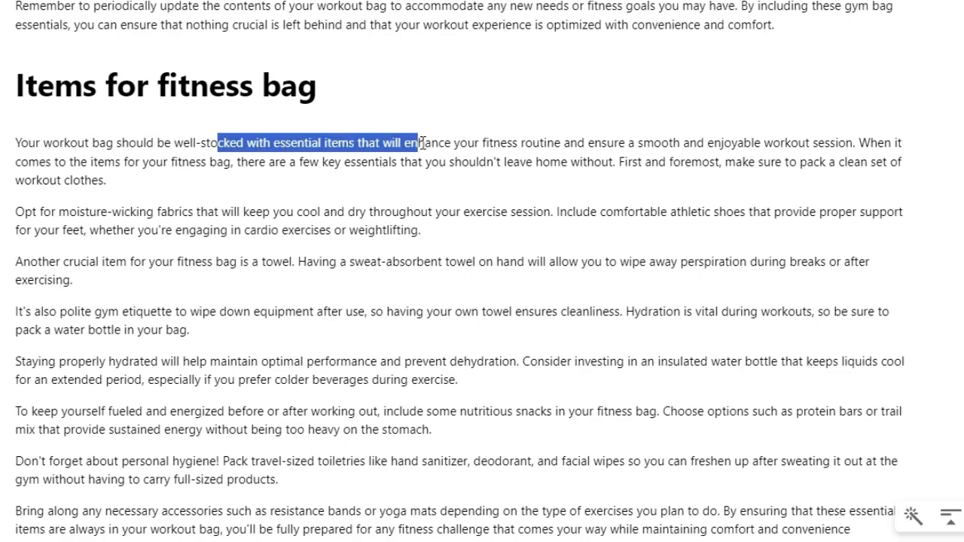
left_click_drag(422, 143, 854, 142)
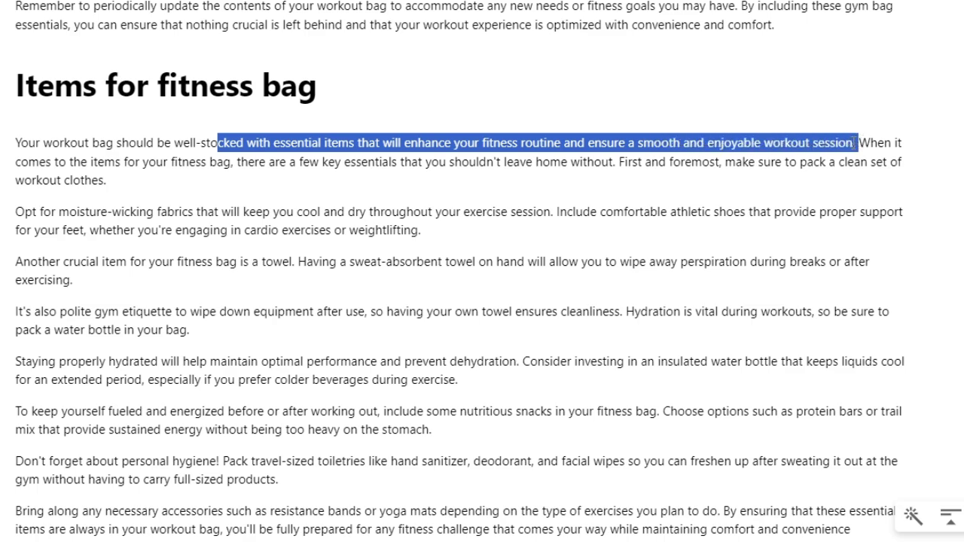
left_click(855, 143)
scroll(259, 214, "down", 2)
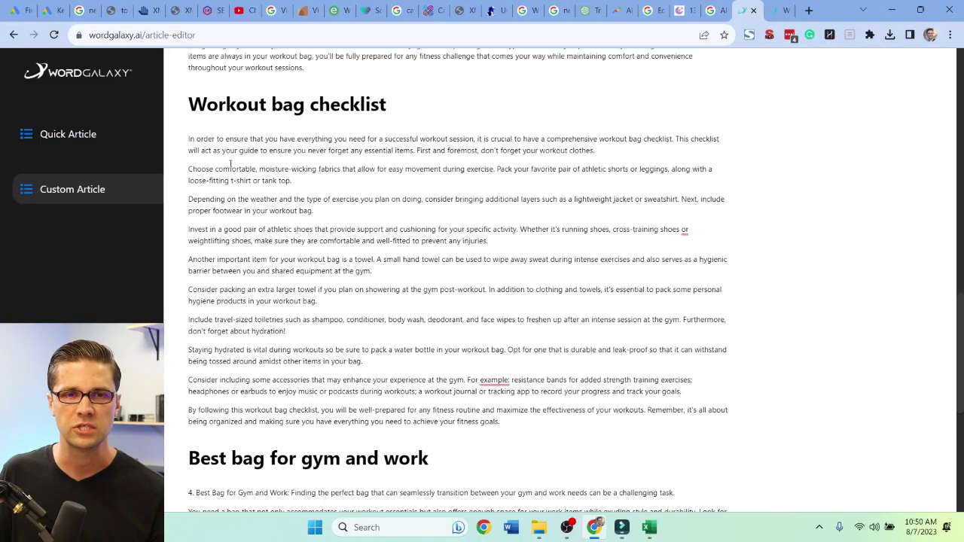
left_click_drag(188, 140, 630, 143)
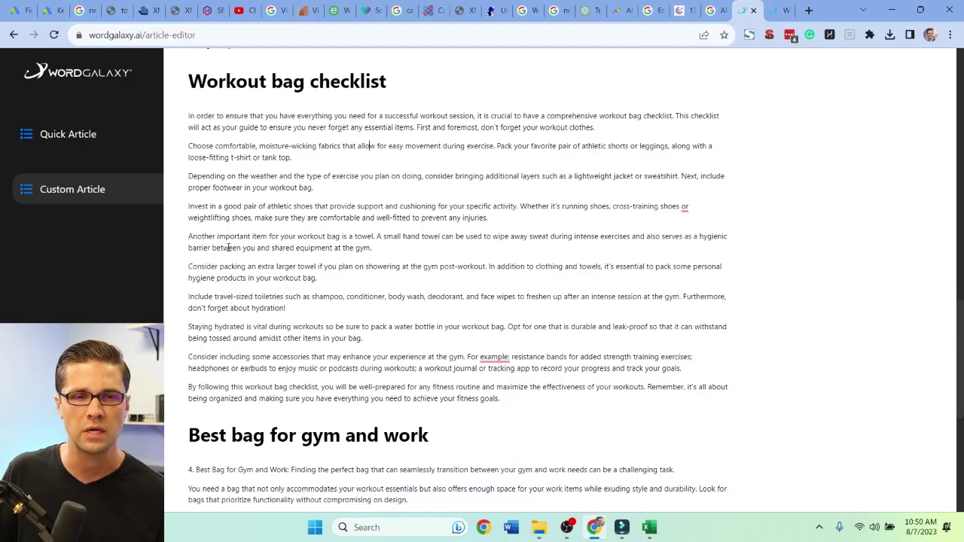
scroll(279, 370, "up", 20)
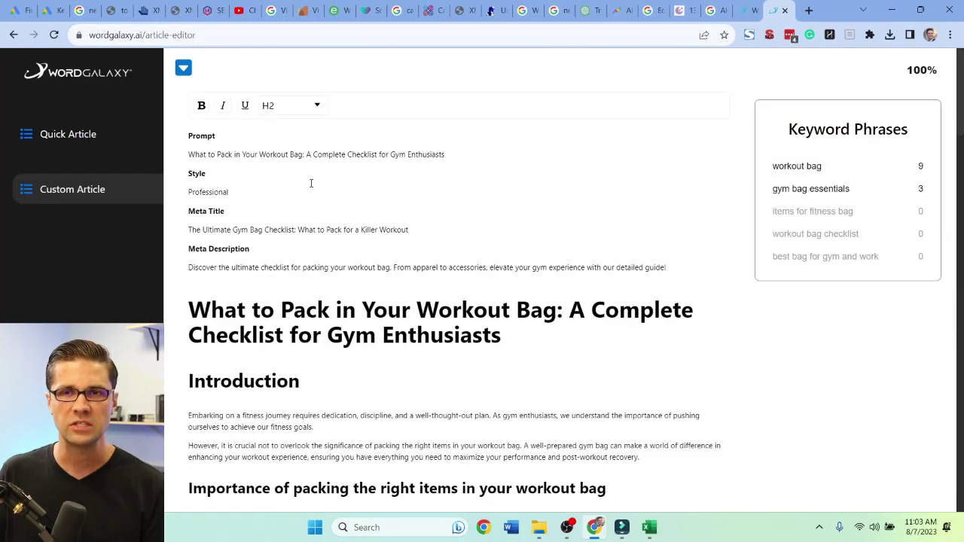
left_click(184, 69)
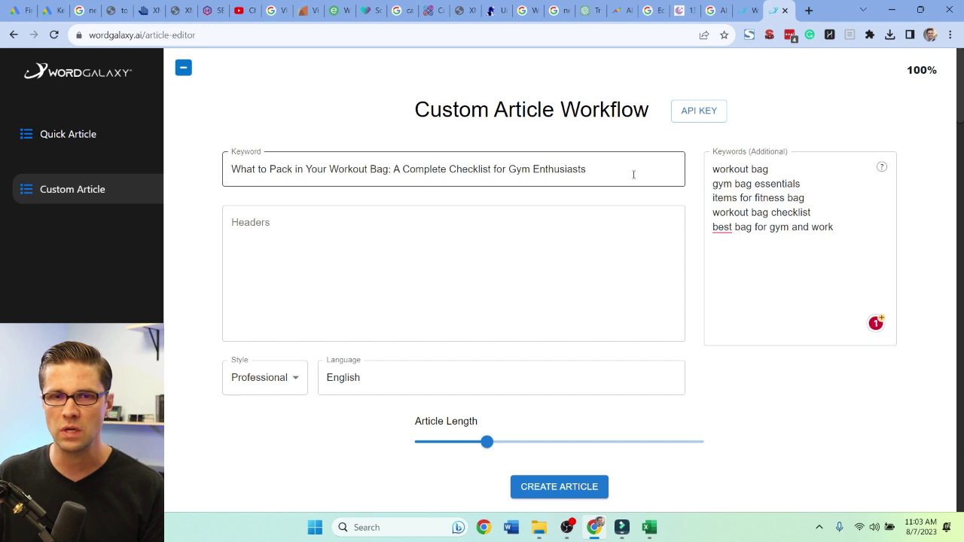
left_click(249, 236)
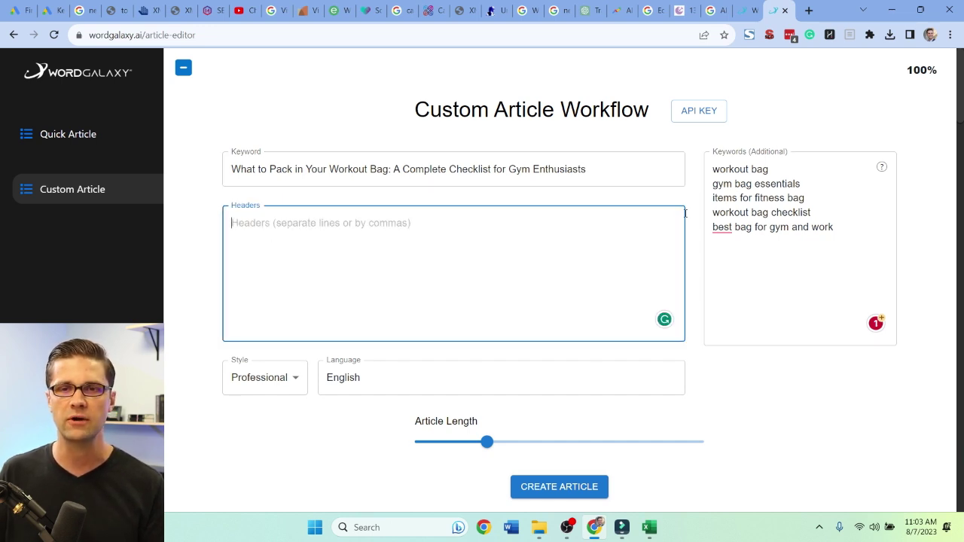
left_click_drag(713, 165, 817, 240)
left_click(816, 240)
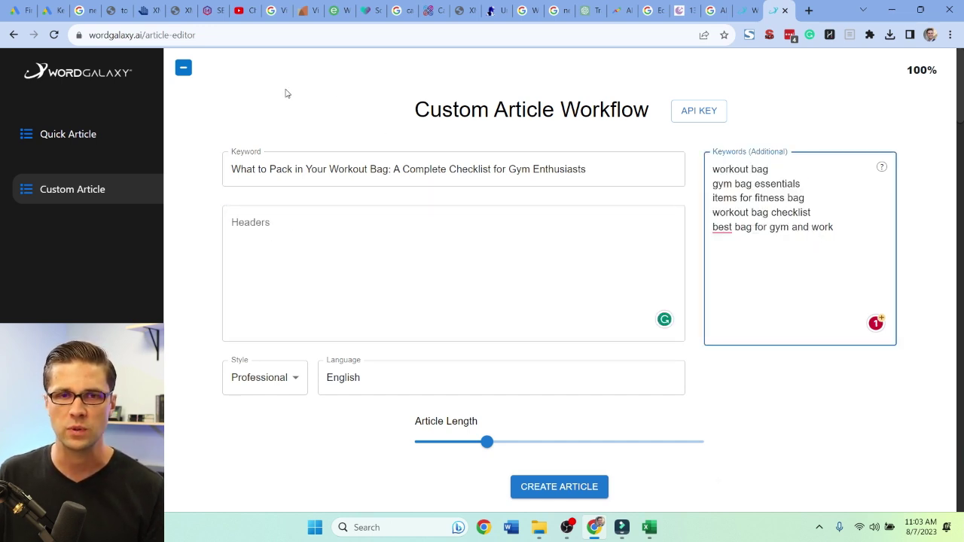
left_click(183, 68)
scroll(618, 238, "down", 20)
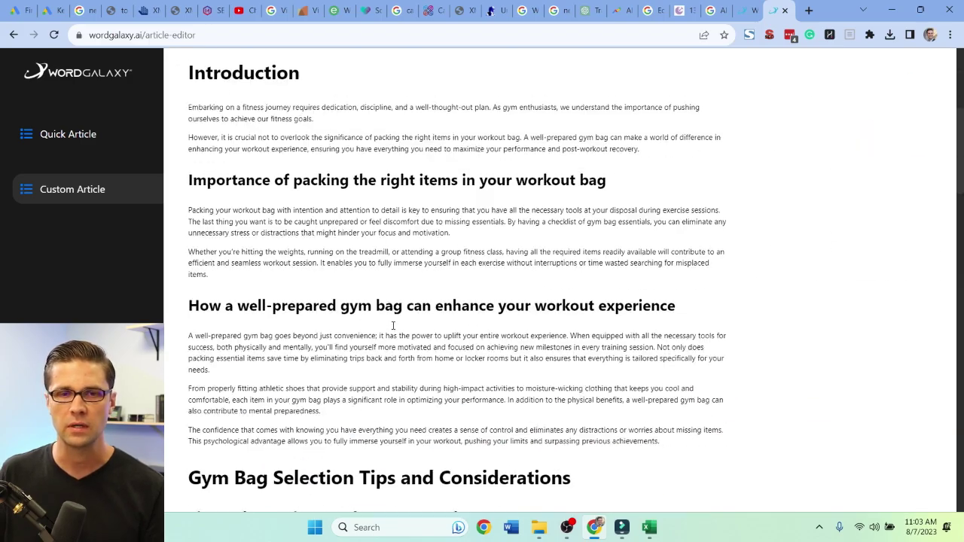
scroll(394, 319, "down", 4)
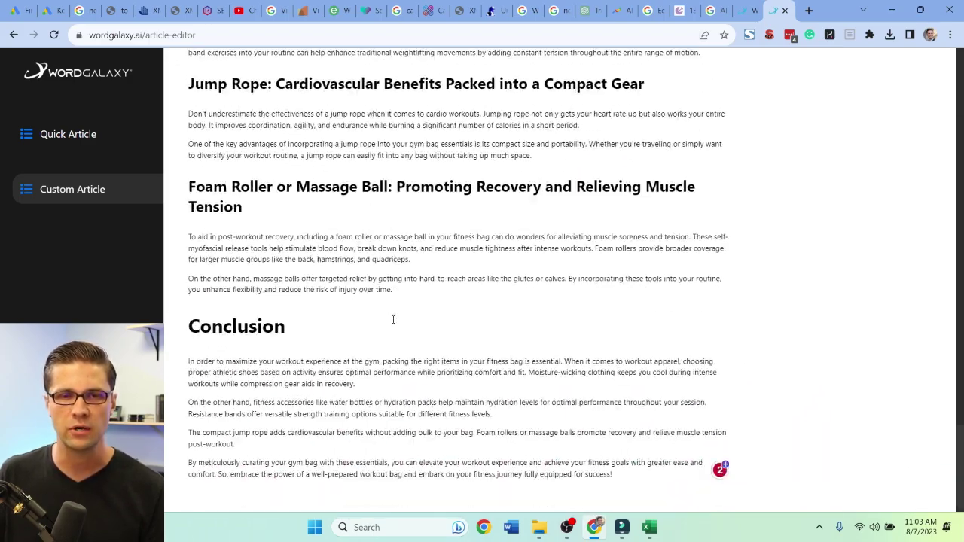
scroll(356, 338, "up", 7)
scroll(234, 216, "down", 2)
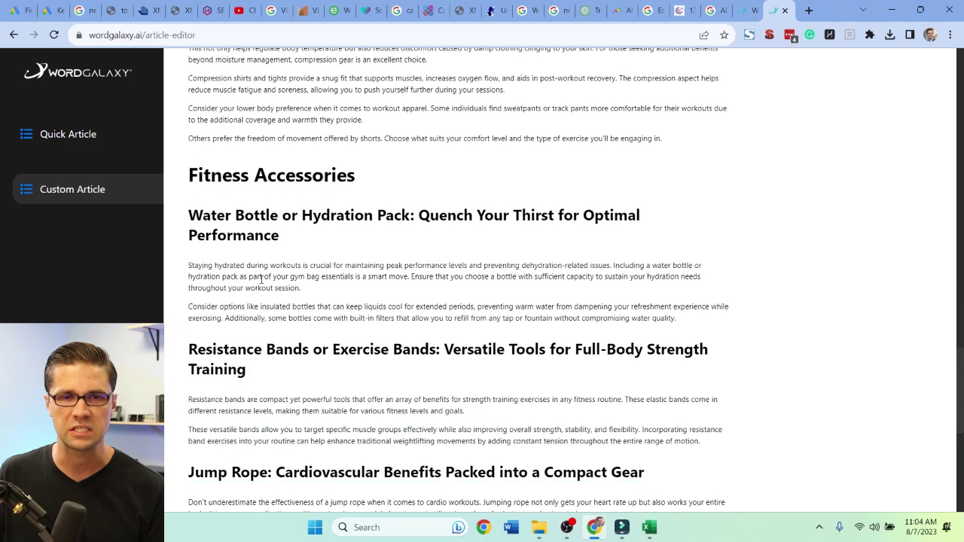
scroll(256, 343, "down", 1)
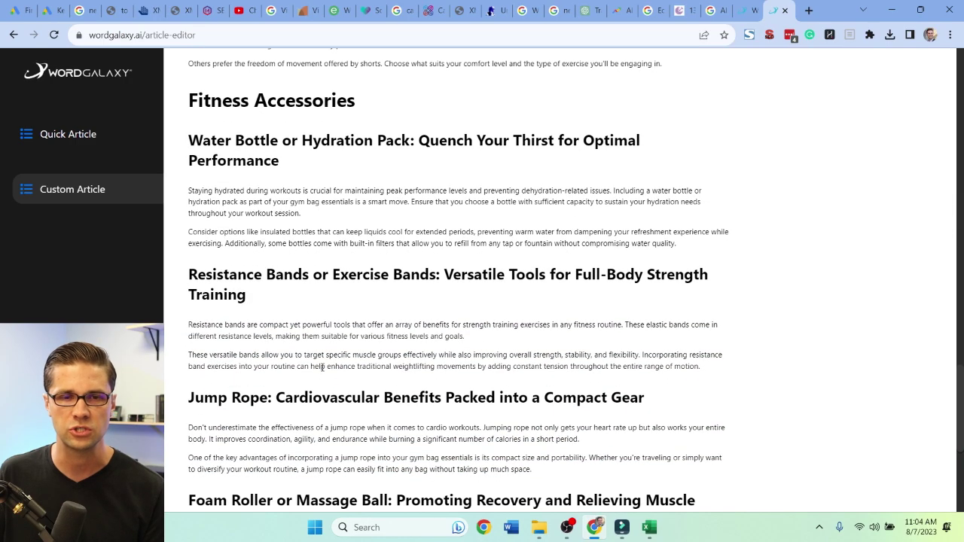
scroll(323, 368, "down", 2)
scroll(324, 361, "up", 5)
scroll(330, 349, "up", 2)
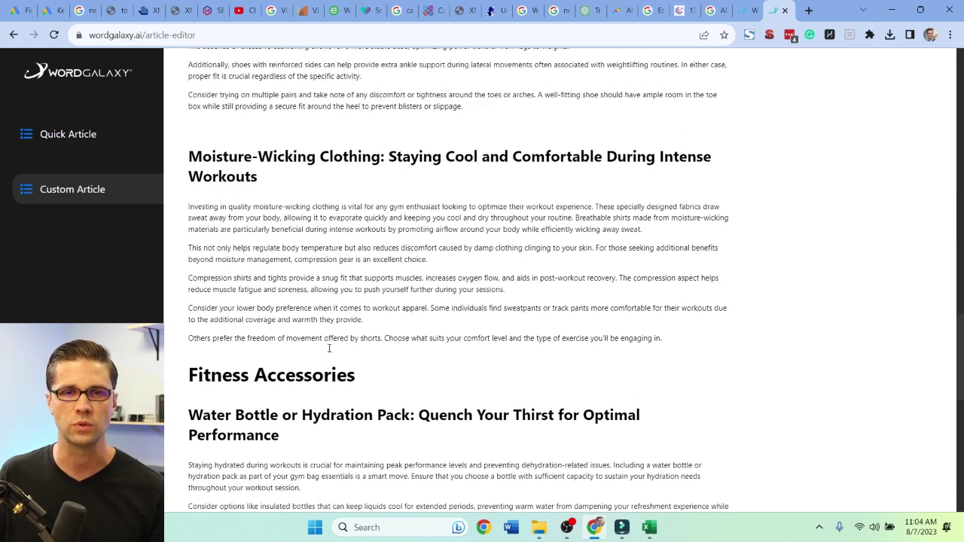
scroll(329, 349, "up", 5)
scroll(270, 393, "down", 1)
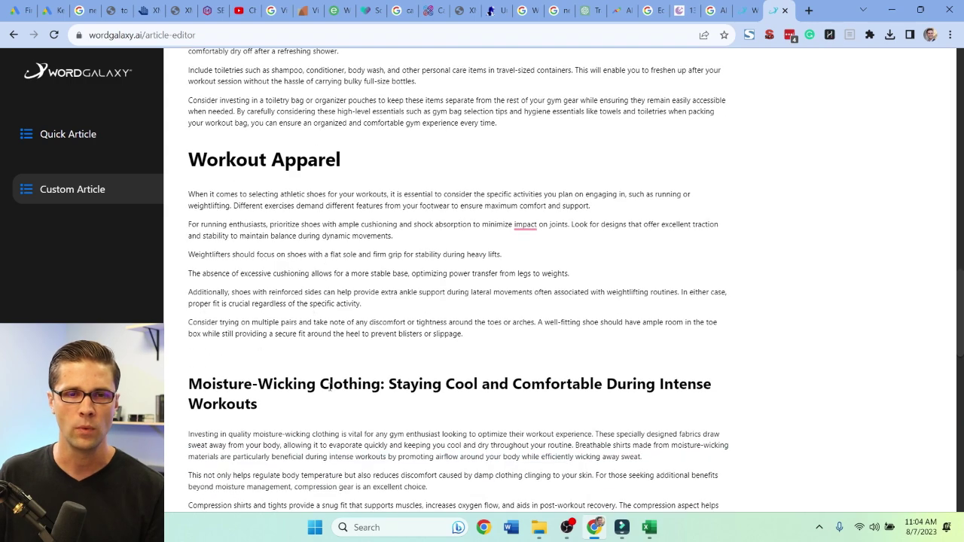
scroll(417, 382, "up", 20)
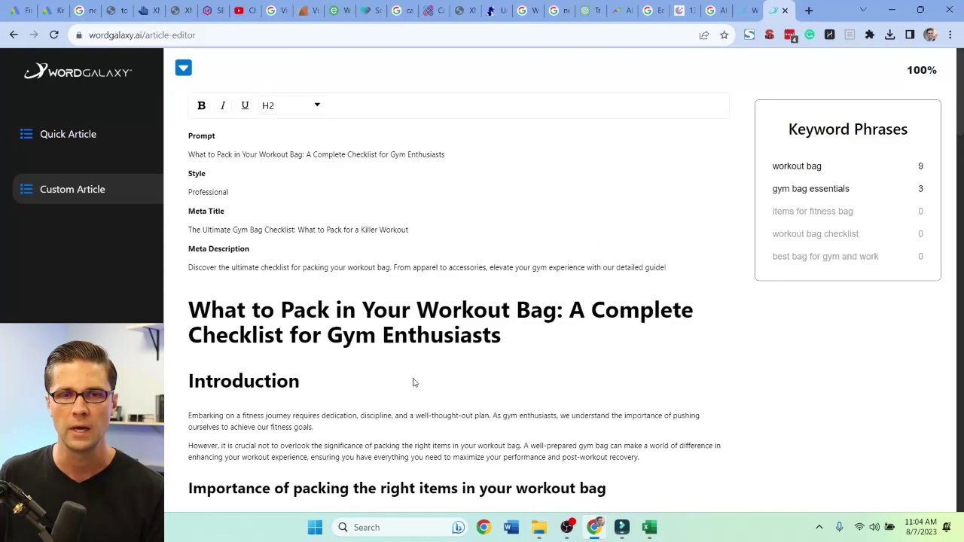
left_click(868, 168)
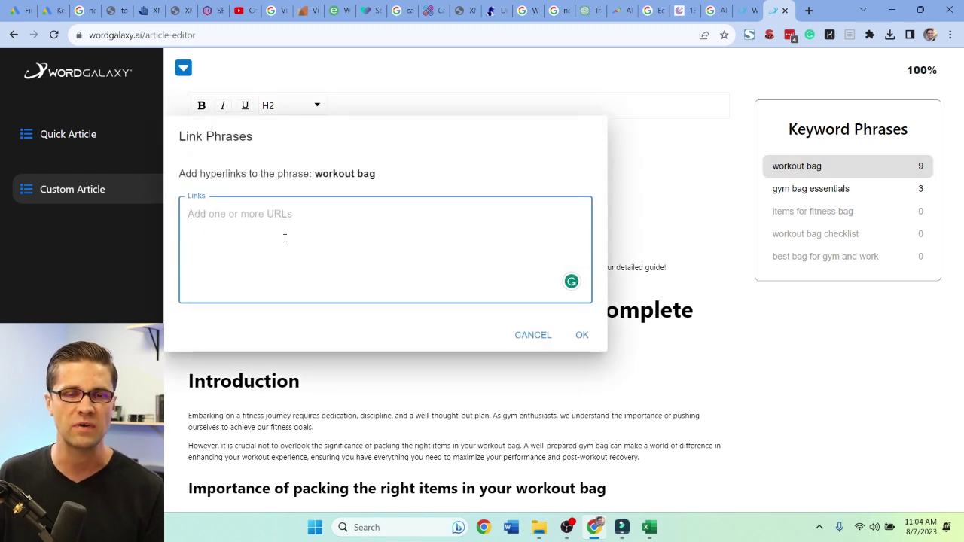
left_click(524, 335)
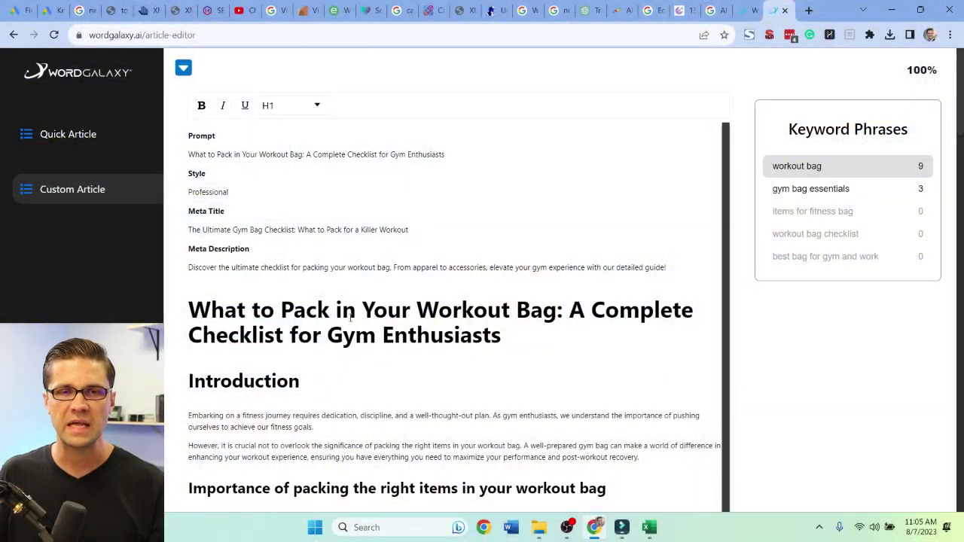
scroll(351, 318, "down", 20)
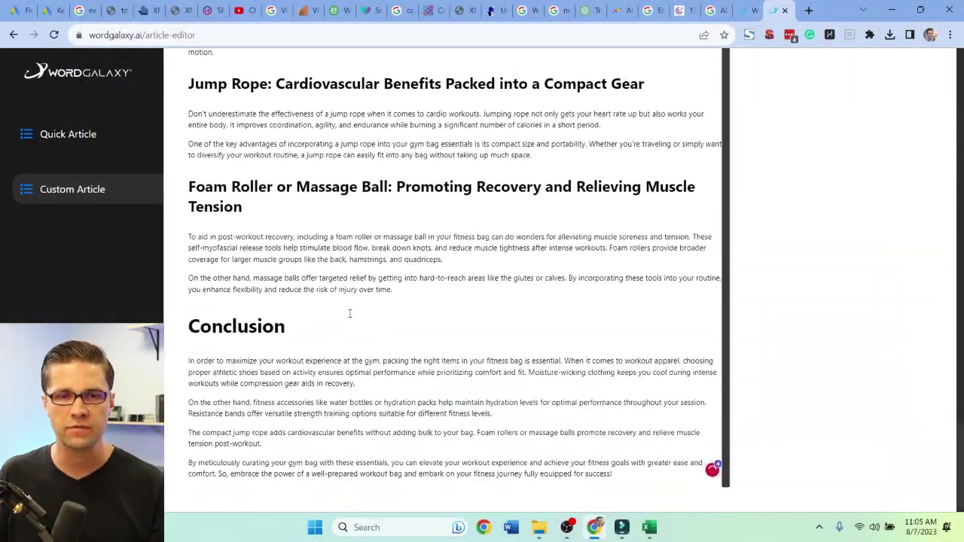
scroll(349, 313, "up", 20)
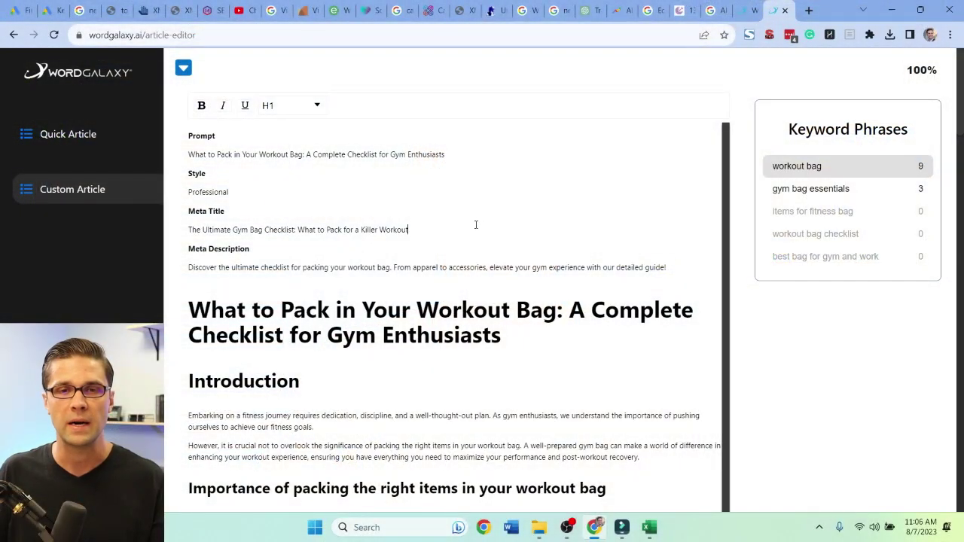
scroll(475, 226, "down", 15)
scroll(418, 300, "down", 10)
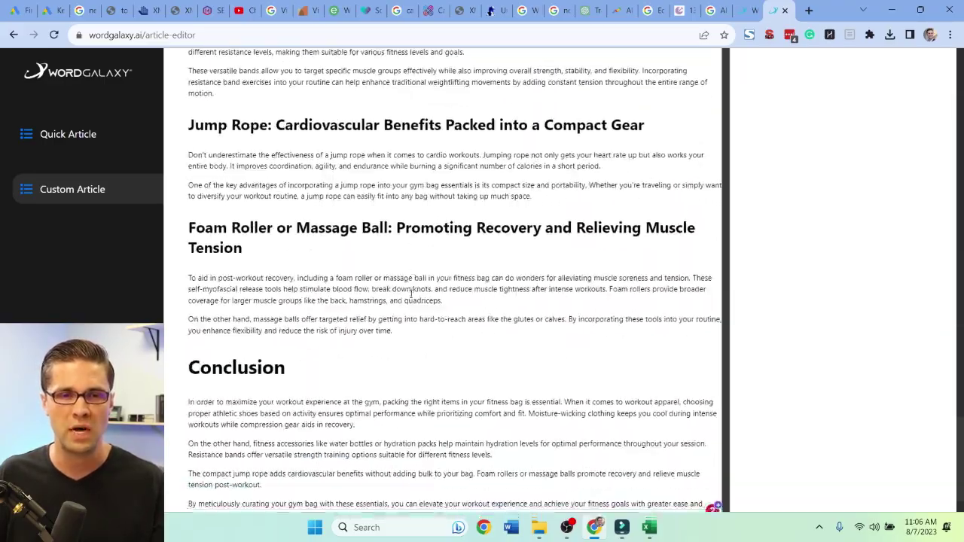
scroll(409, 291, "up", 20)
scroll(383, 286, "up", 4)
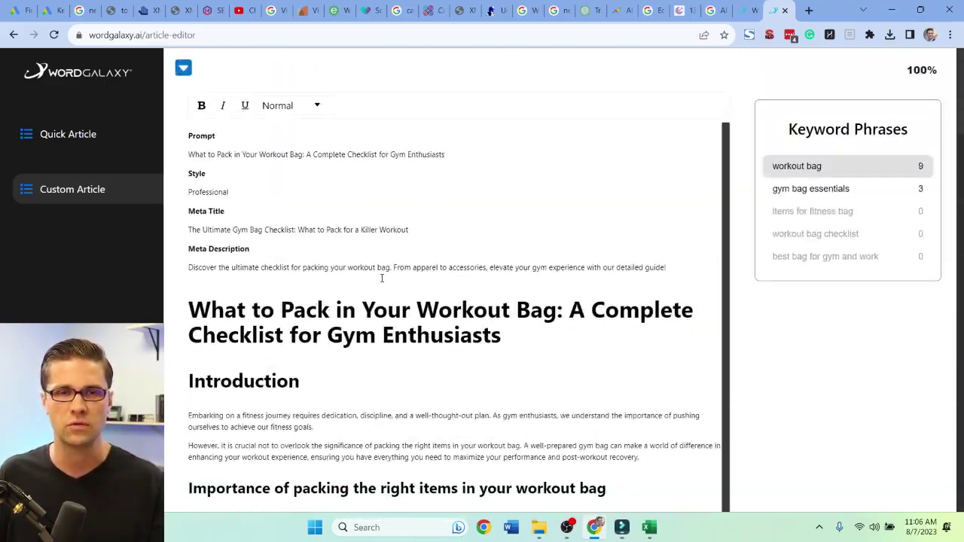